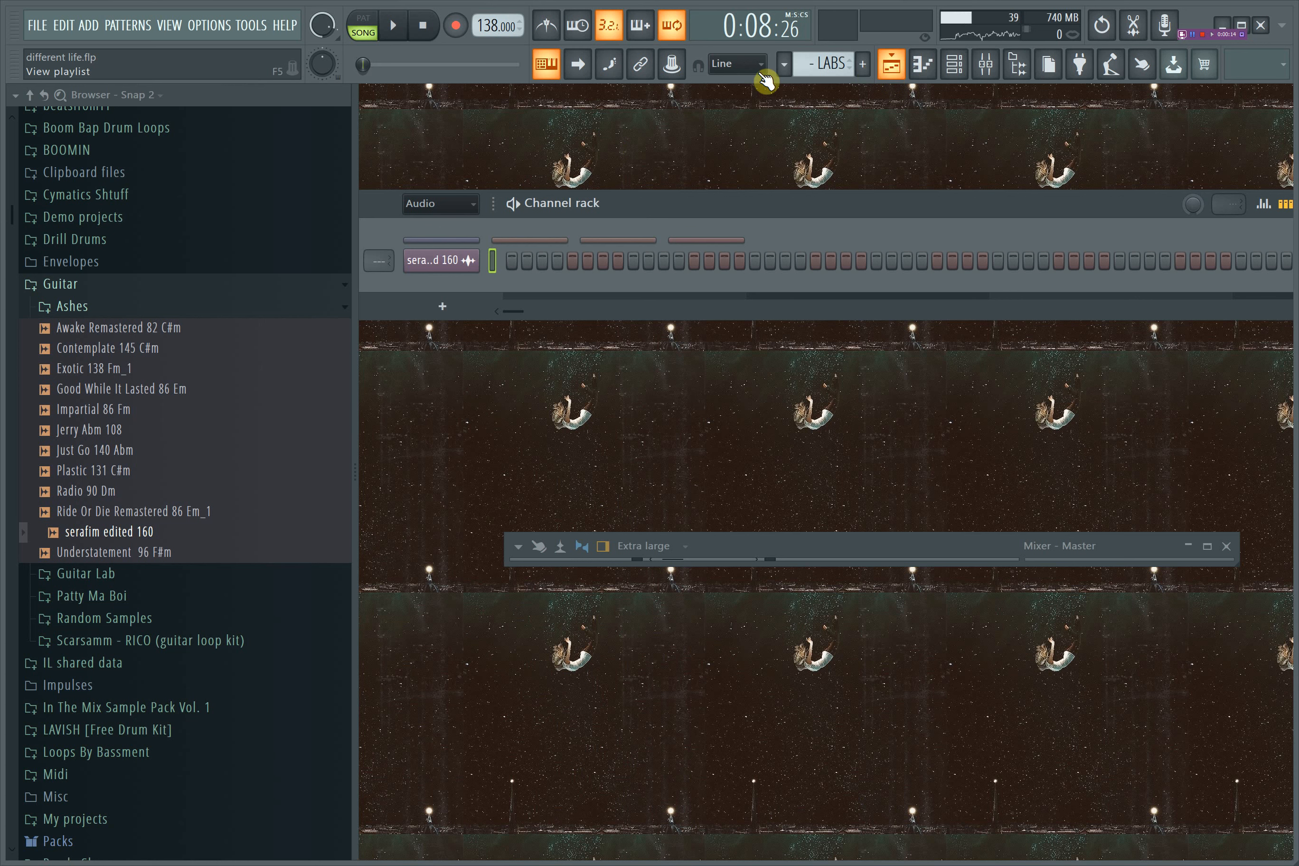
# - Open the playlist and play the arrangement, including the section starting around bar 23
pyautogui.click(892, 63)
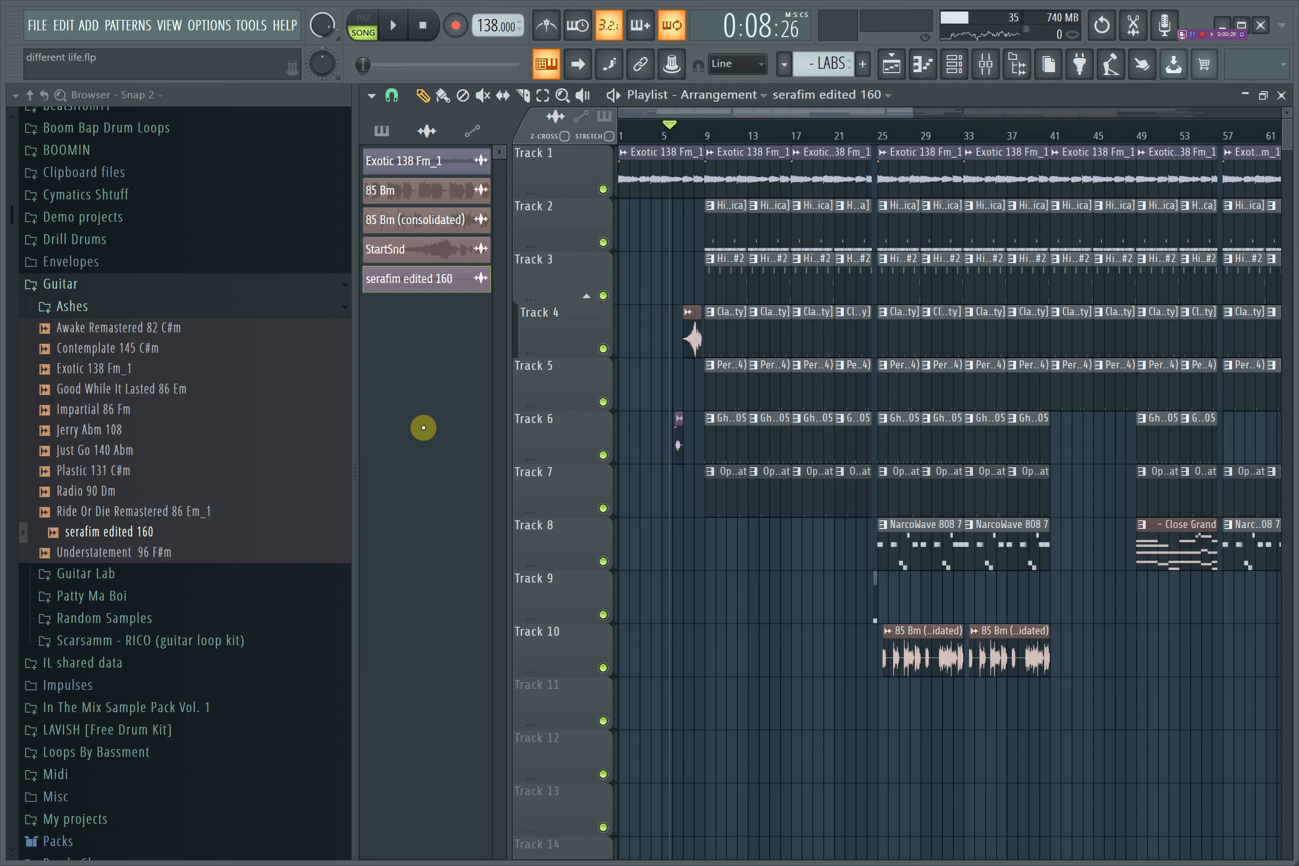
pyautogui.press('space')
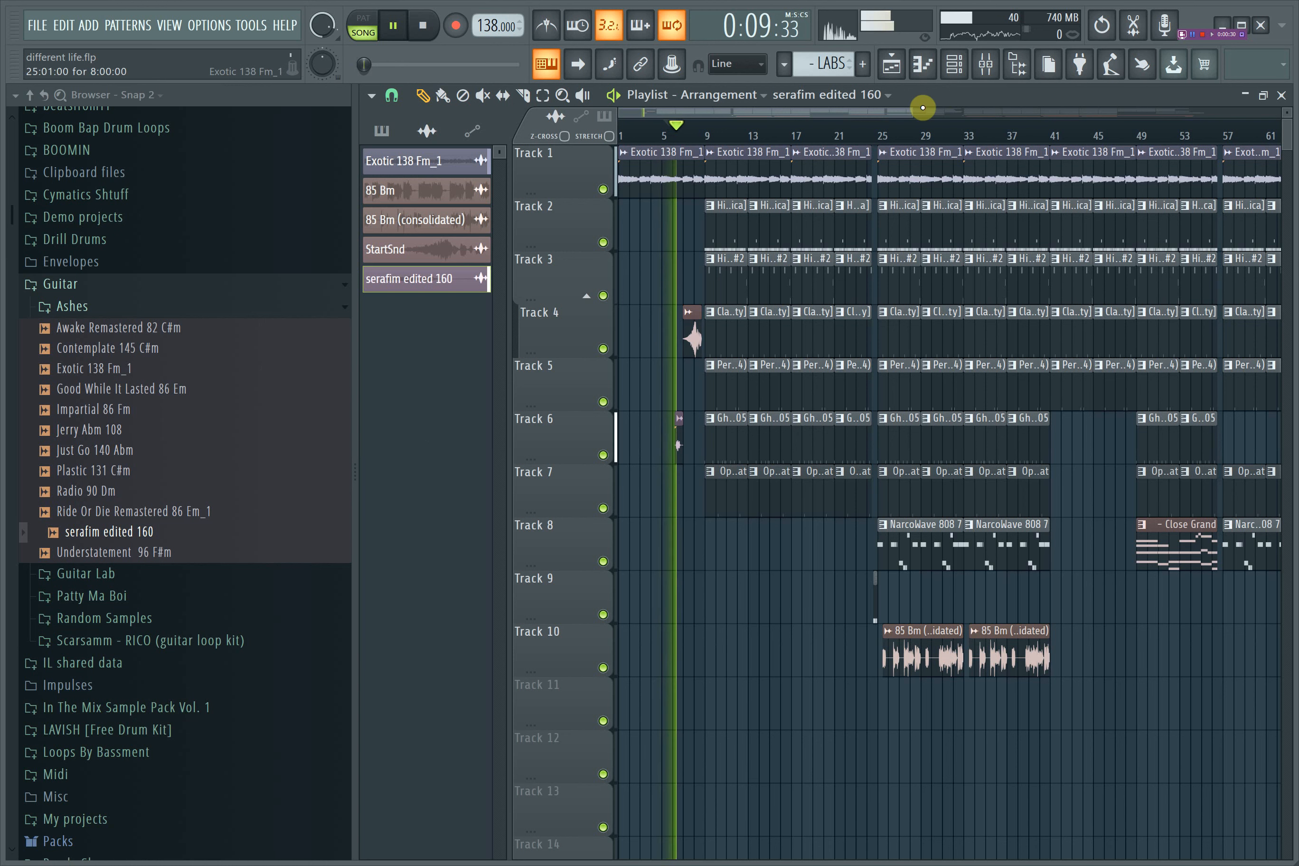
pyautogui.moveTo(911, 116); pyautogui.dragTo(789, 109)
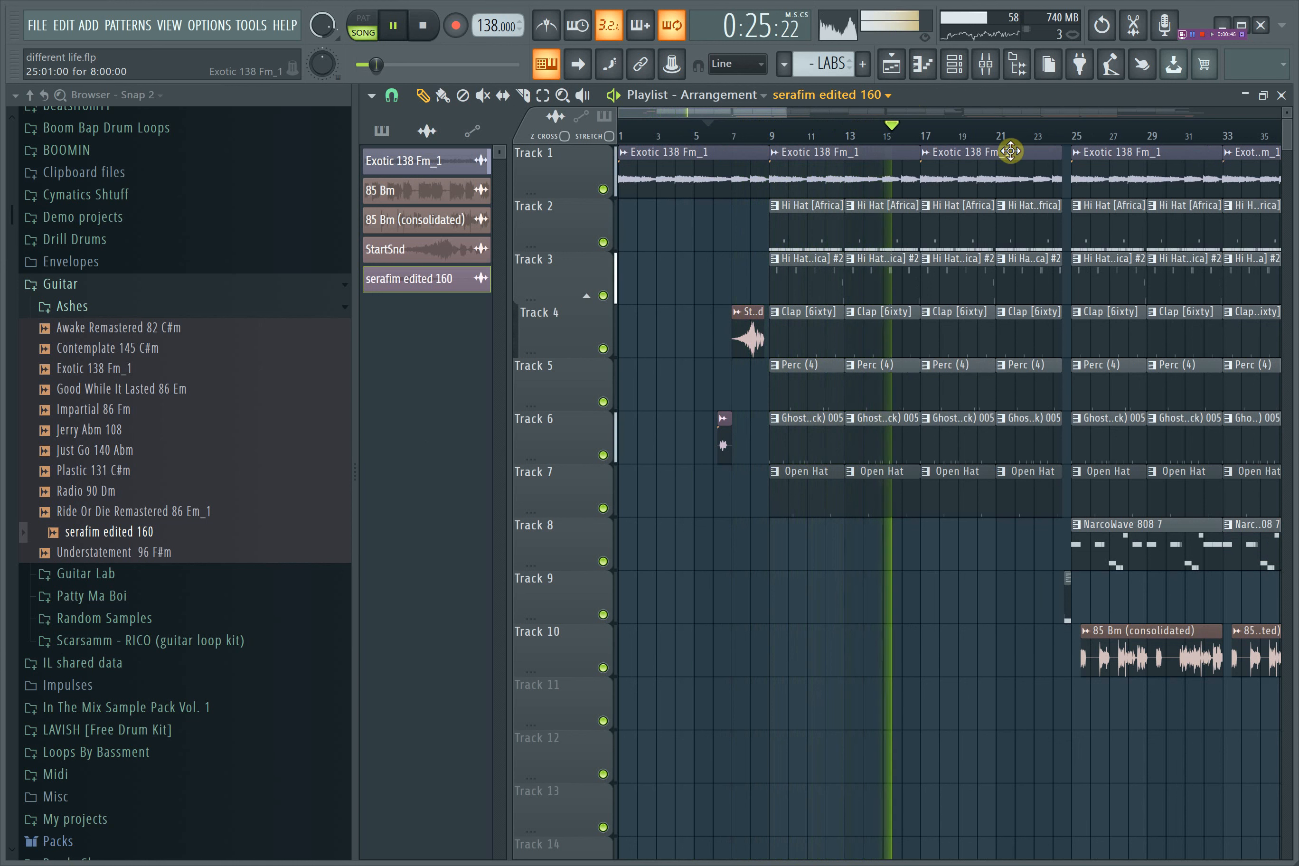
pyautogui.click(1043, 137)
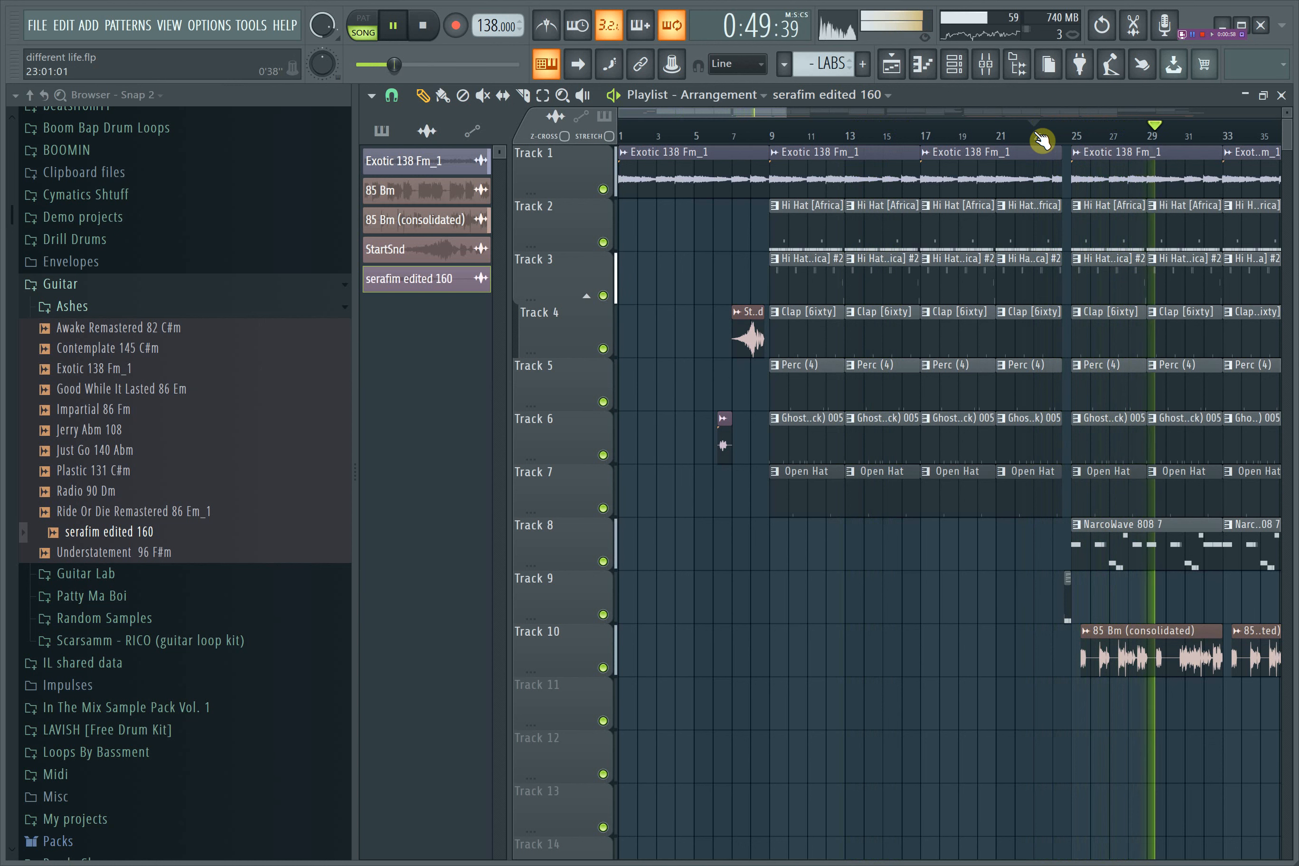
pyautogui.press('space')
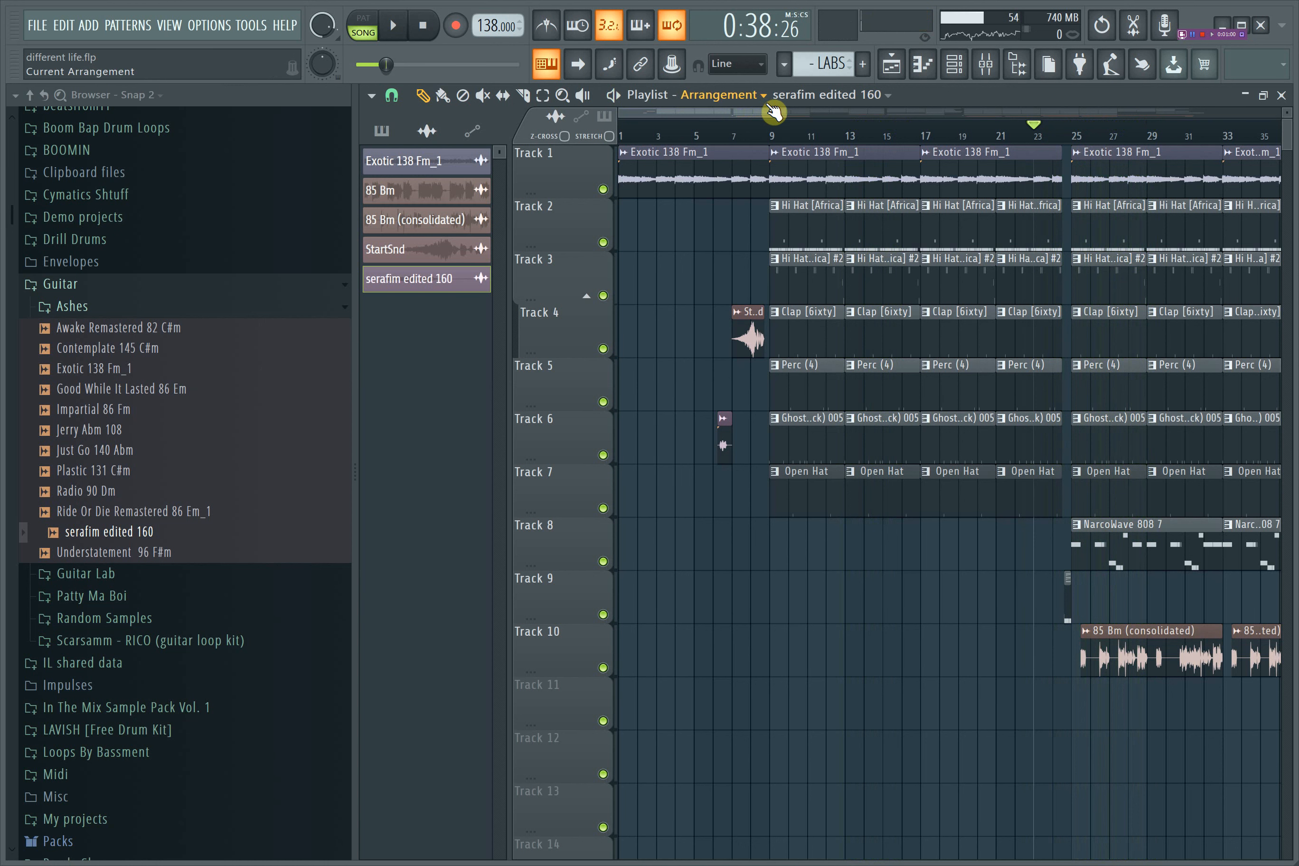
pyautogui.moveTo(782, 113)
pyautogui.mouseDown()
pyautogui.moveTo(817, 114)
pyautogui.moveTo(775, 113)
pyautogui.mouseUp()
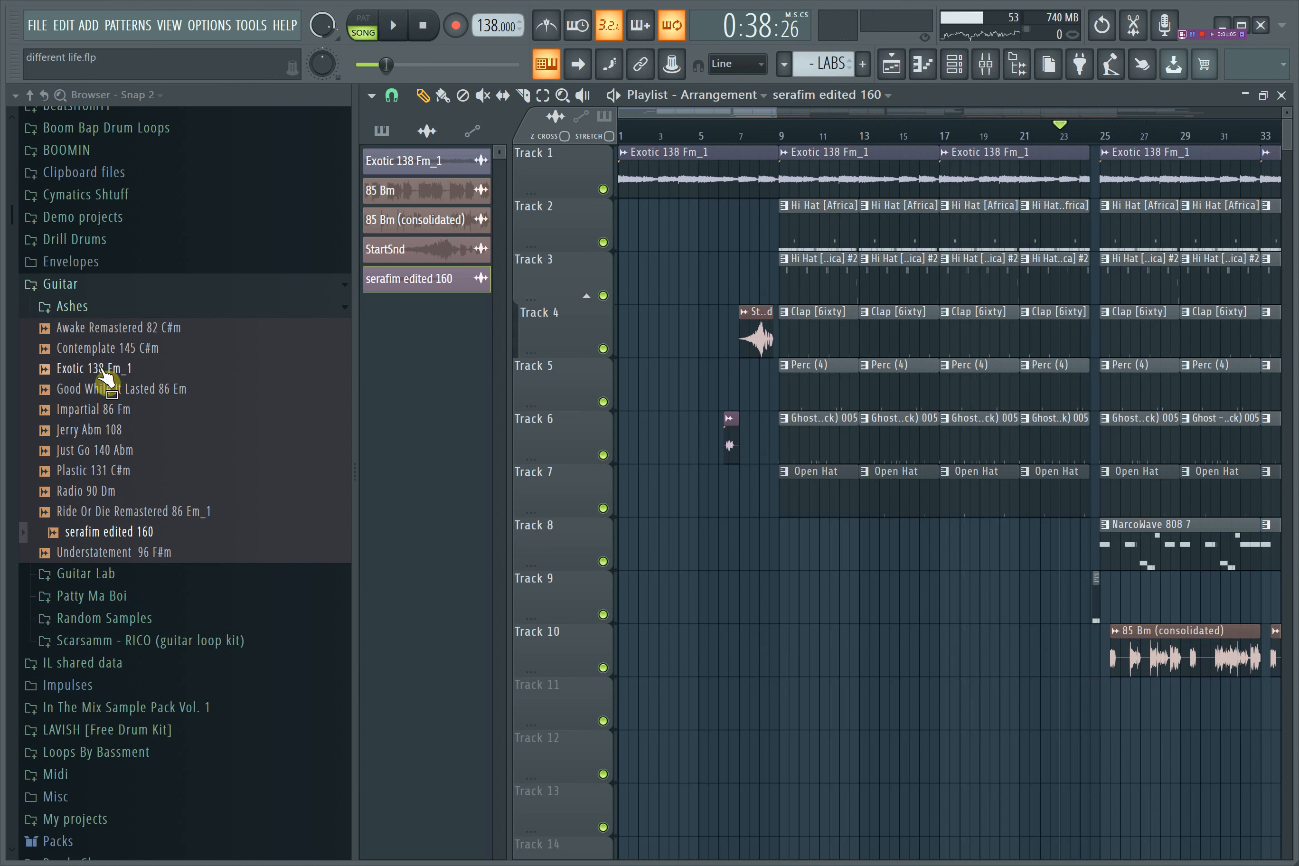
# - Place the Exotic 138 Fm_1 sample on Track 13 at bar 1, solo that track and play it from the start
pyautogui.moveTo(105, 380); pyautogui.dragTo(673, 651)
pyautogui.moveTo(694, 707); pyautogui.dragTo(608, 818)
pyautogui.rightClick(603, 822)
pyautogui.press('space')
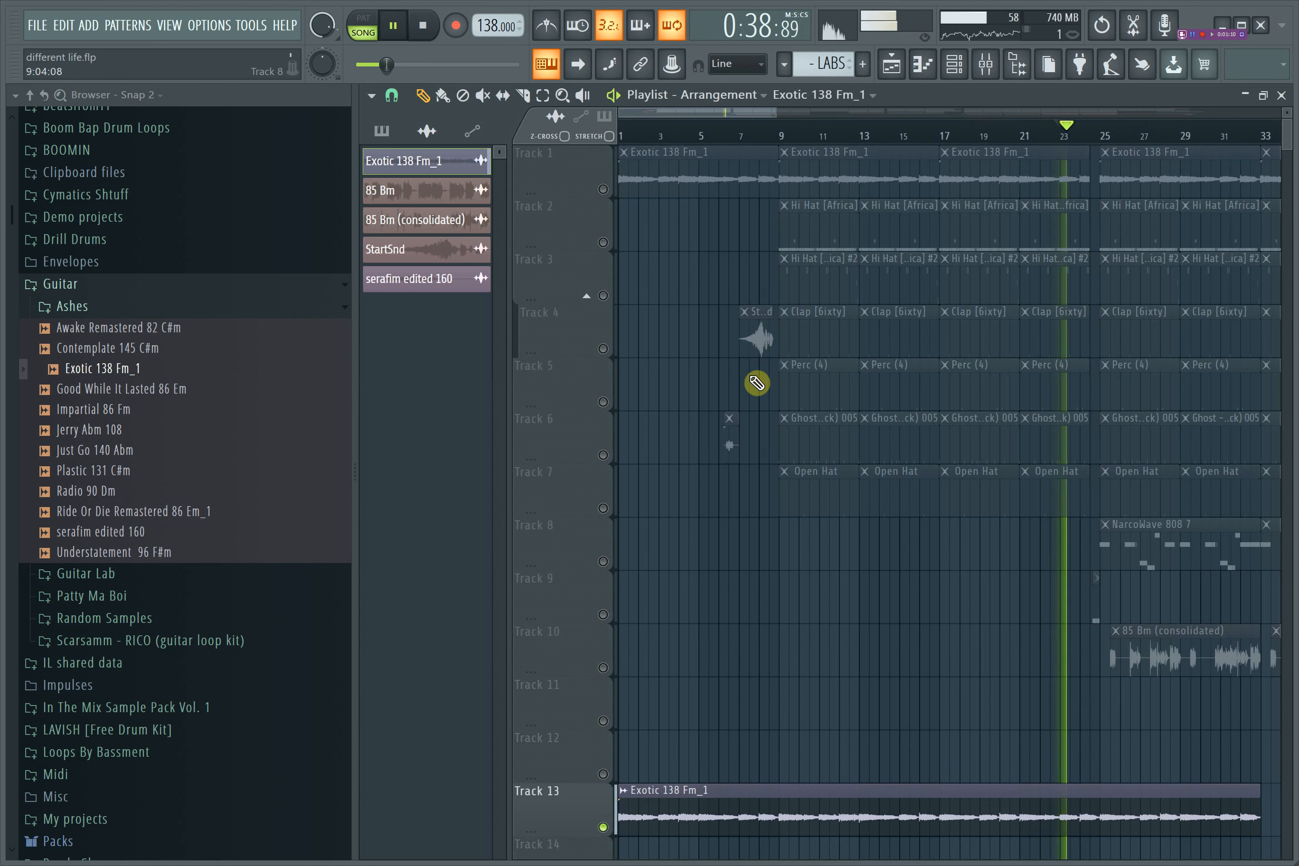
pyautogui.click(435, 32)
pyautogui.press('space')
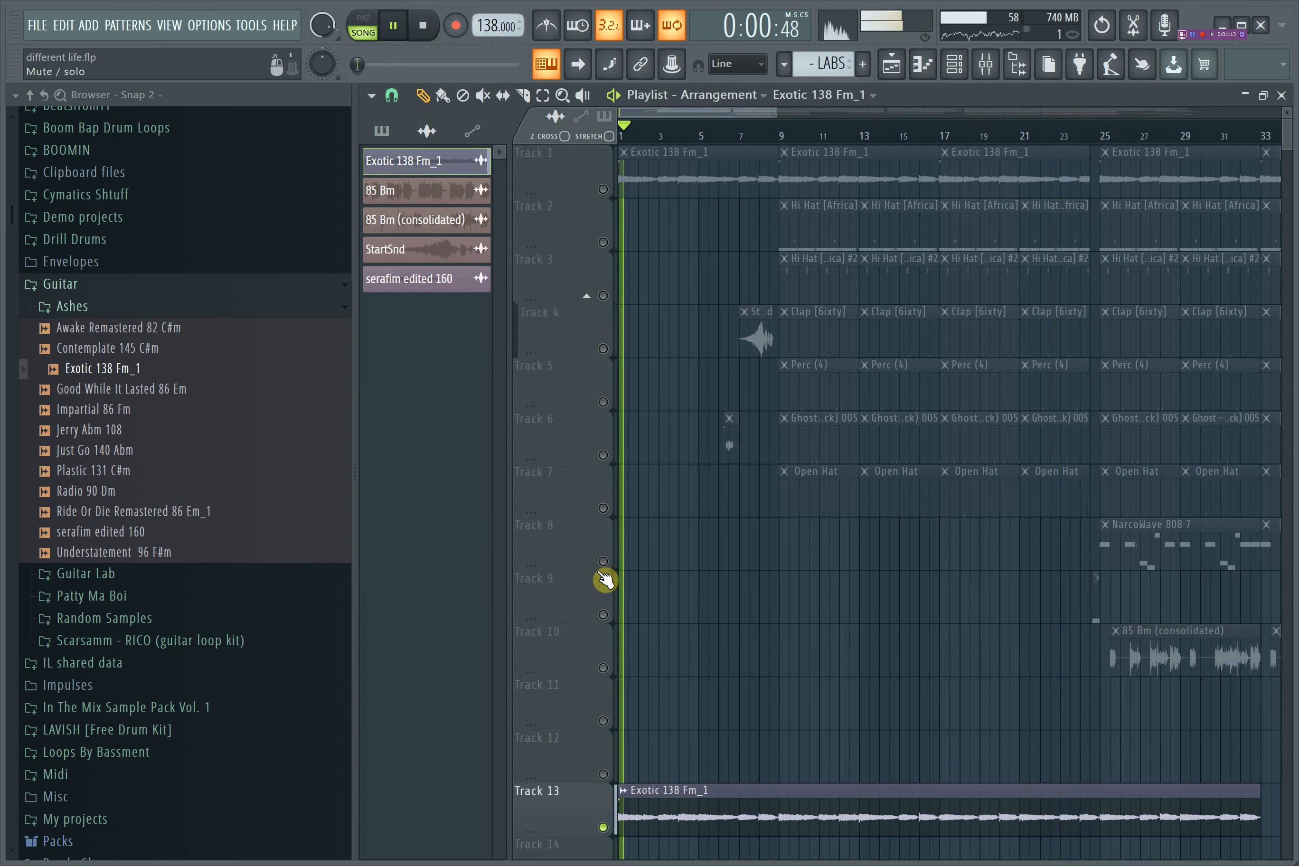
# - Open the channel settings of the Exotic 138 Fm_1 clip and reset its time-stretching pitch
pyautogui.click(624, 792)
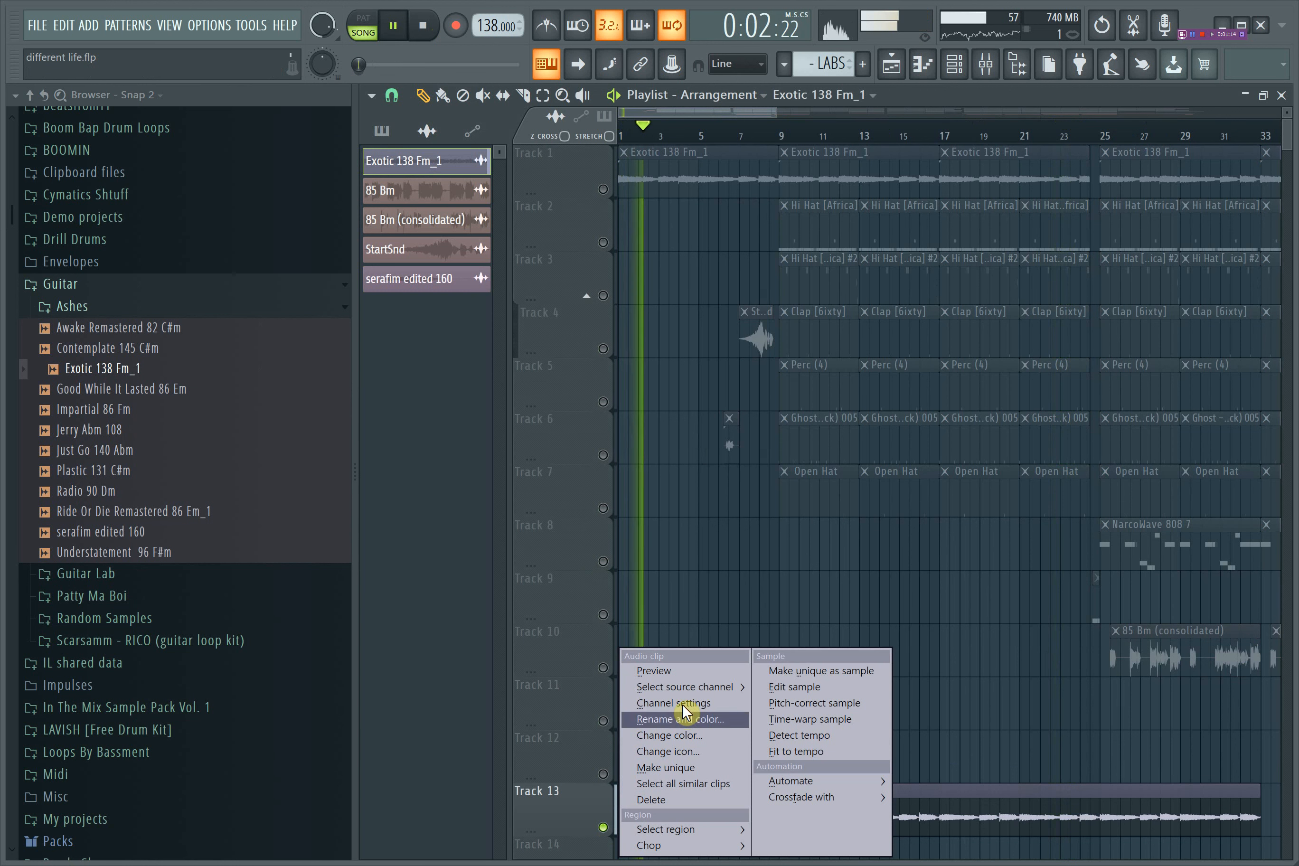
pyautogui.click(543, 549)
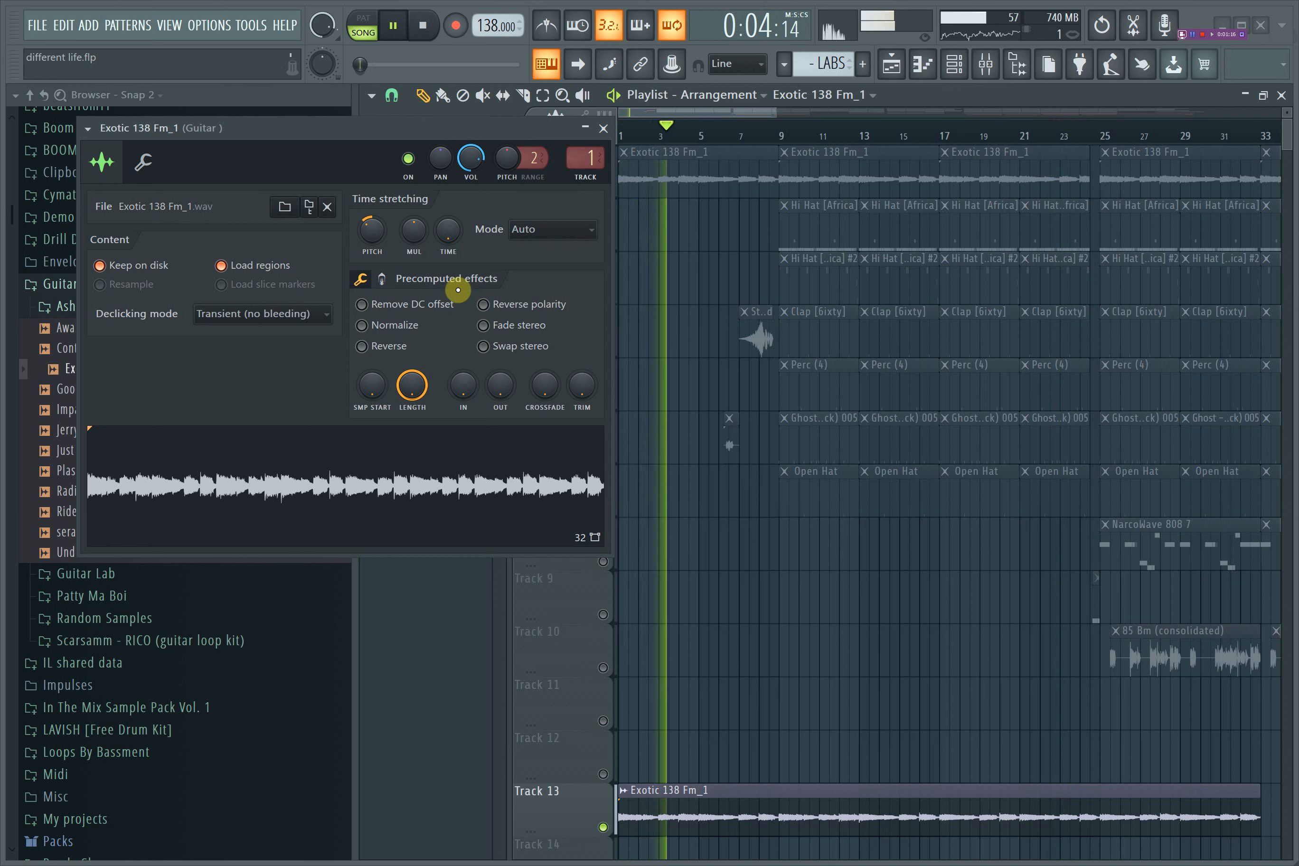
pyautogui.press('space')
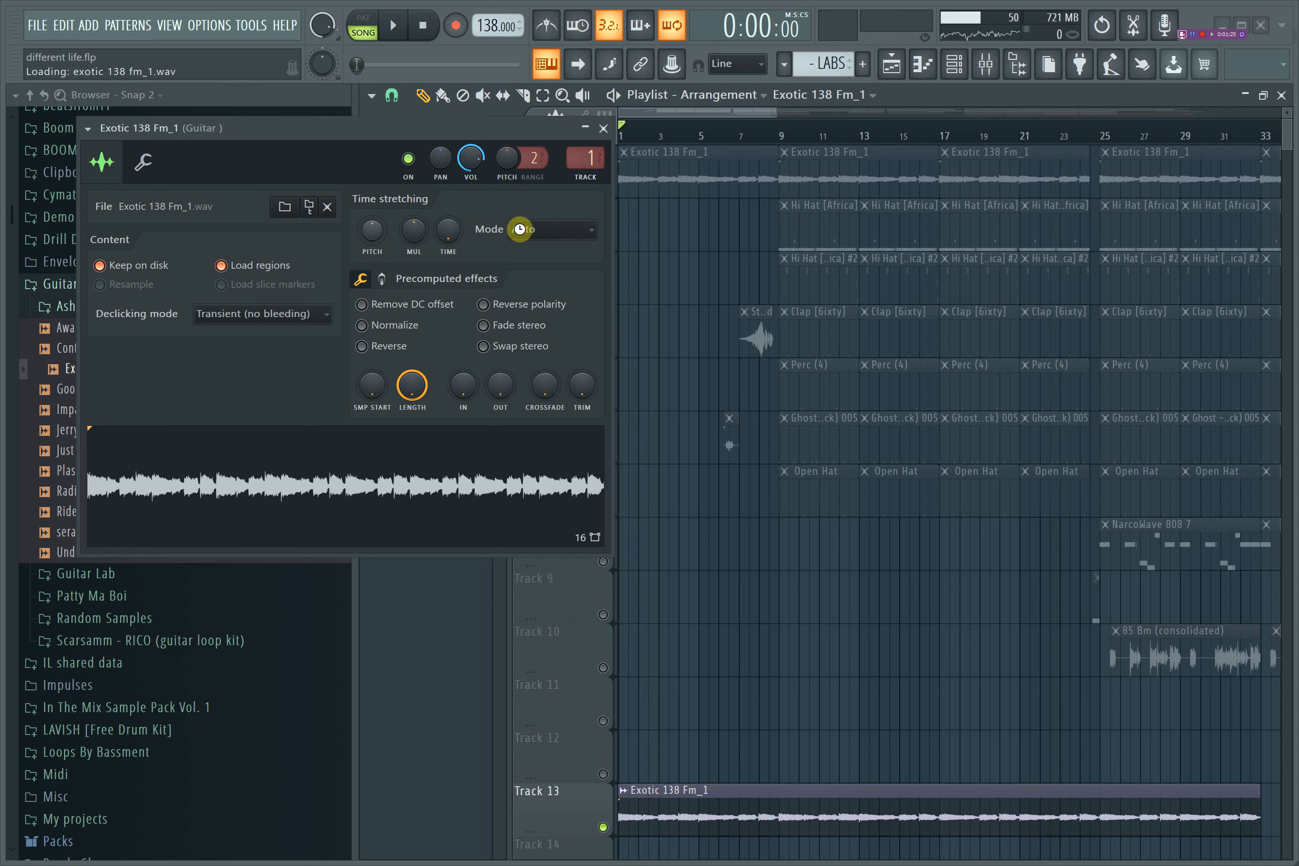
pyautogui.click(1192, 34)
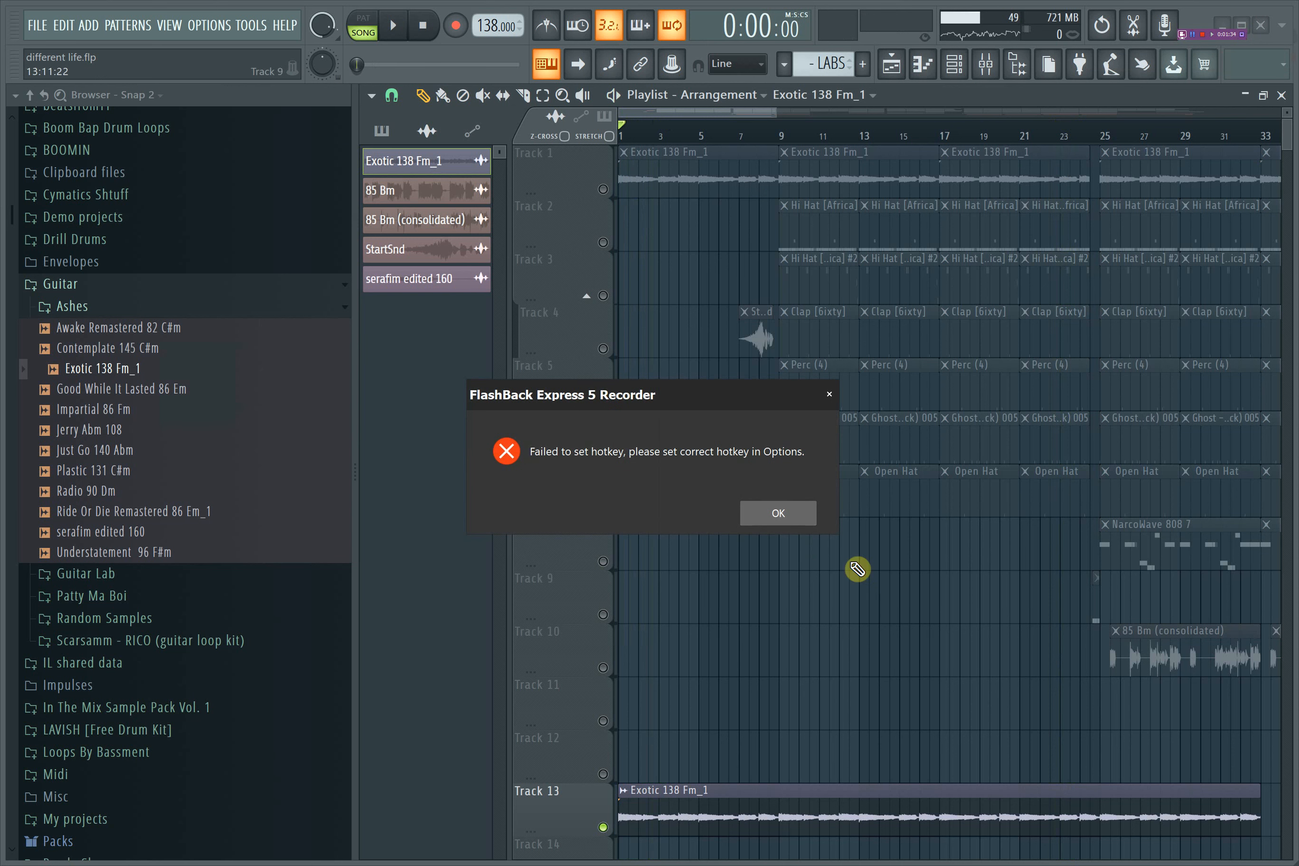
pyautogui.click(782, 516)
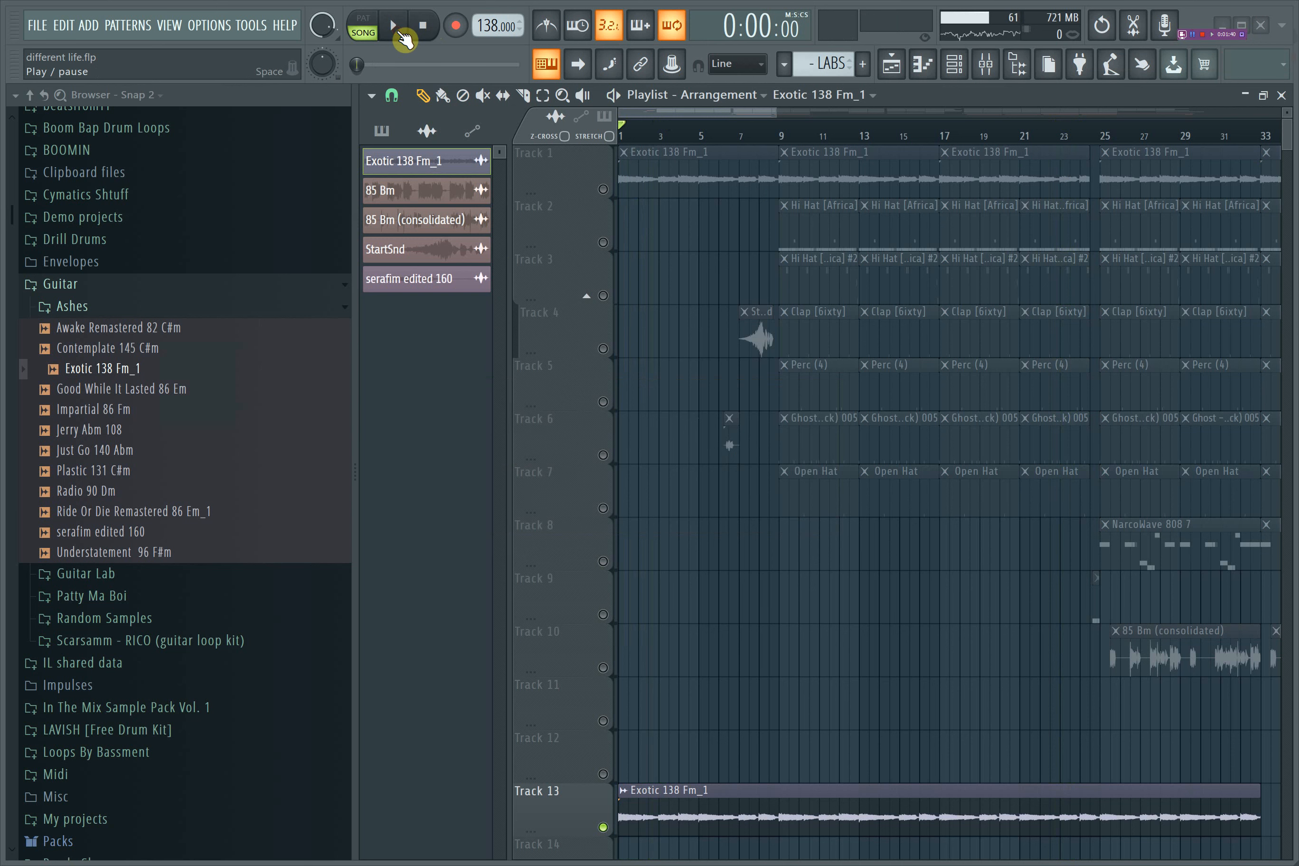
# - Play the soloed Exotic 138 Fm_1 clip from the beginning and from bar 25
pyautogui.click(399, 32)
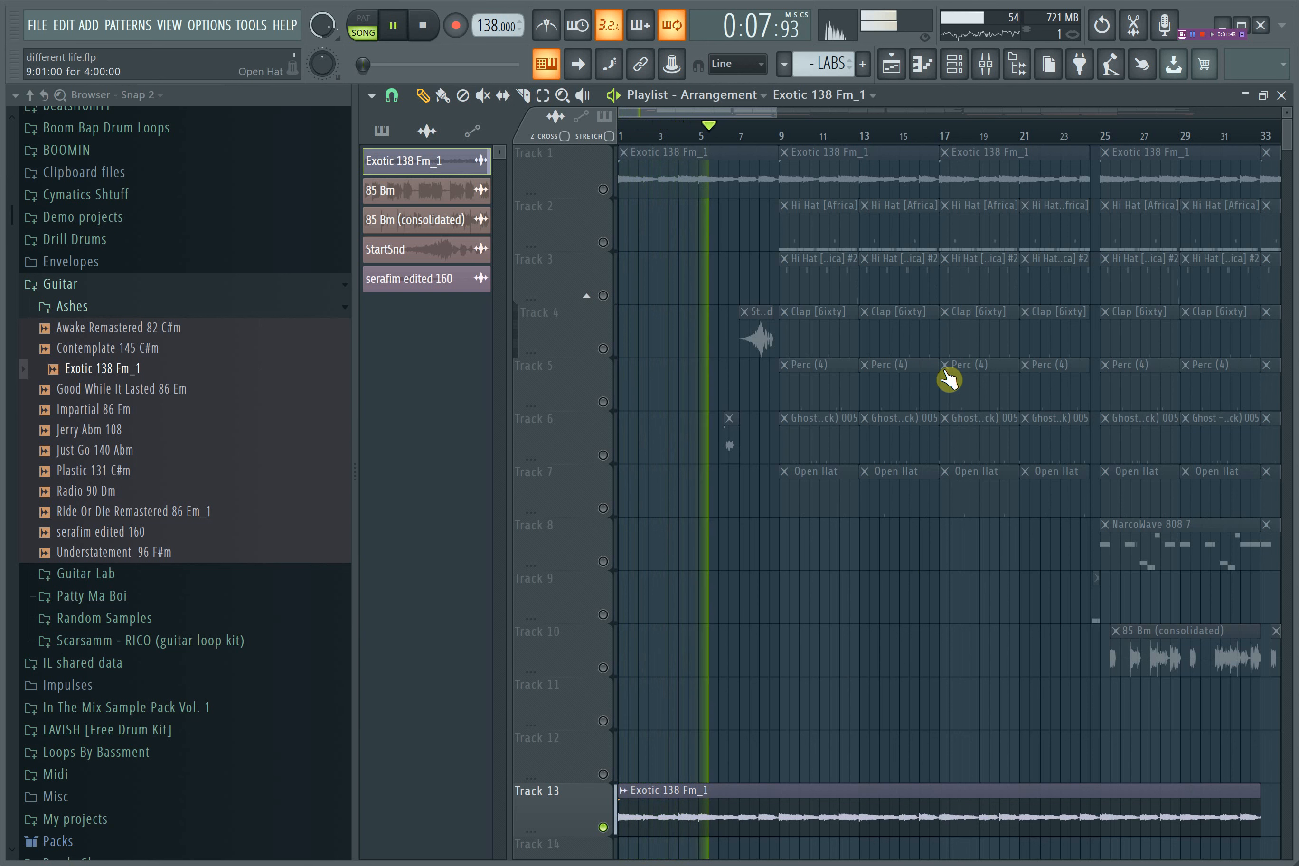
pyautogui.press('space')
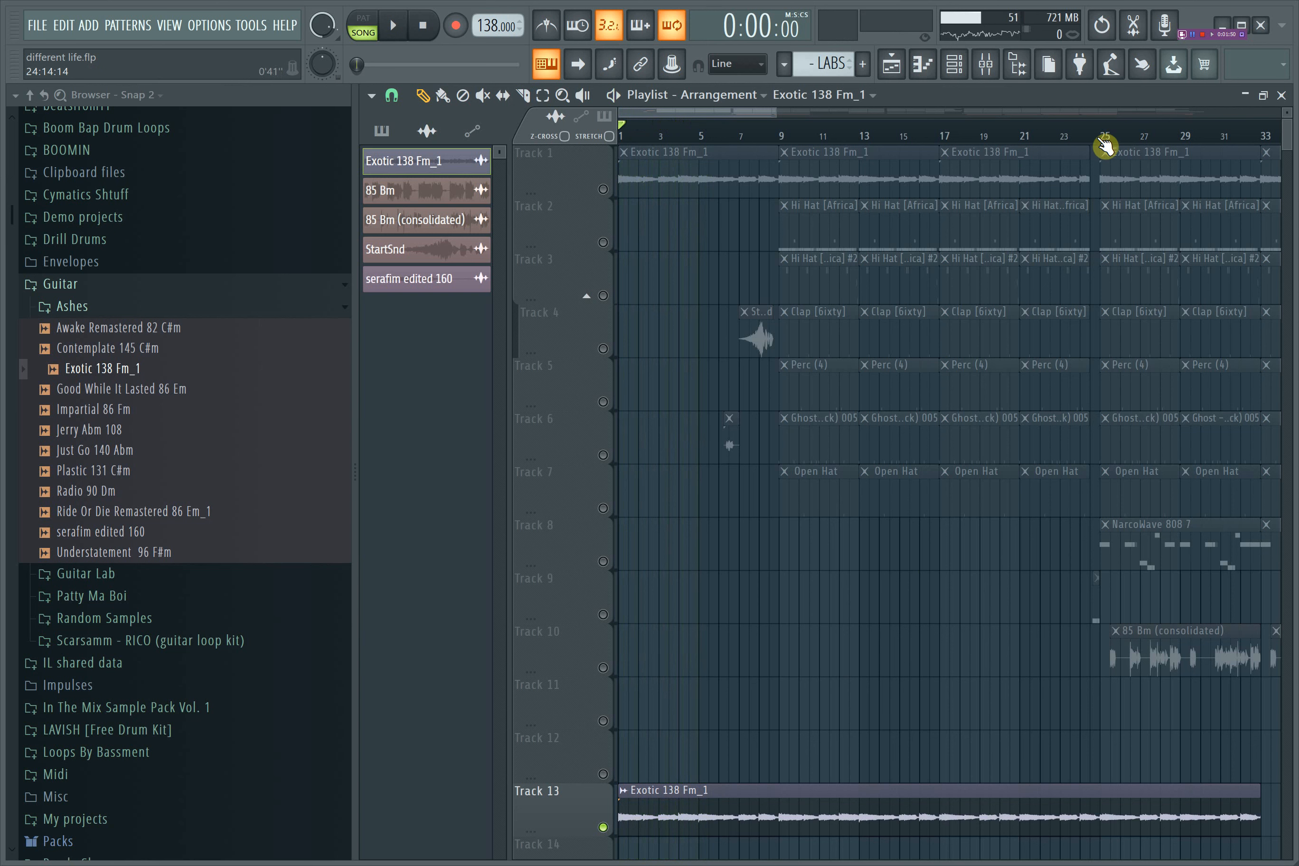
pyautogui.click(1123, 142)
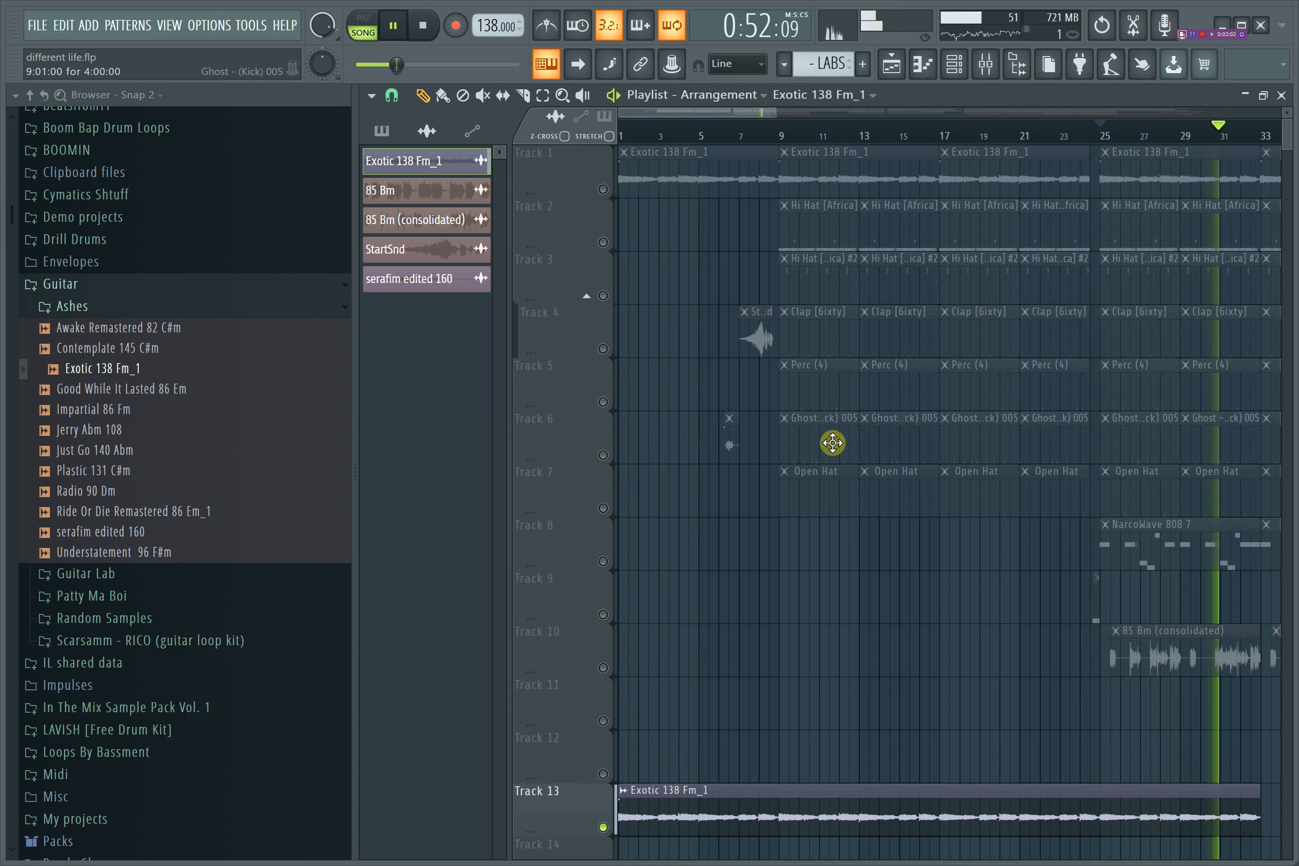
pyautogui.press('space')
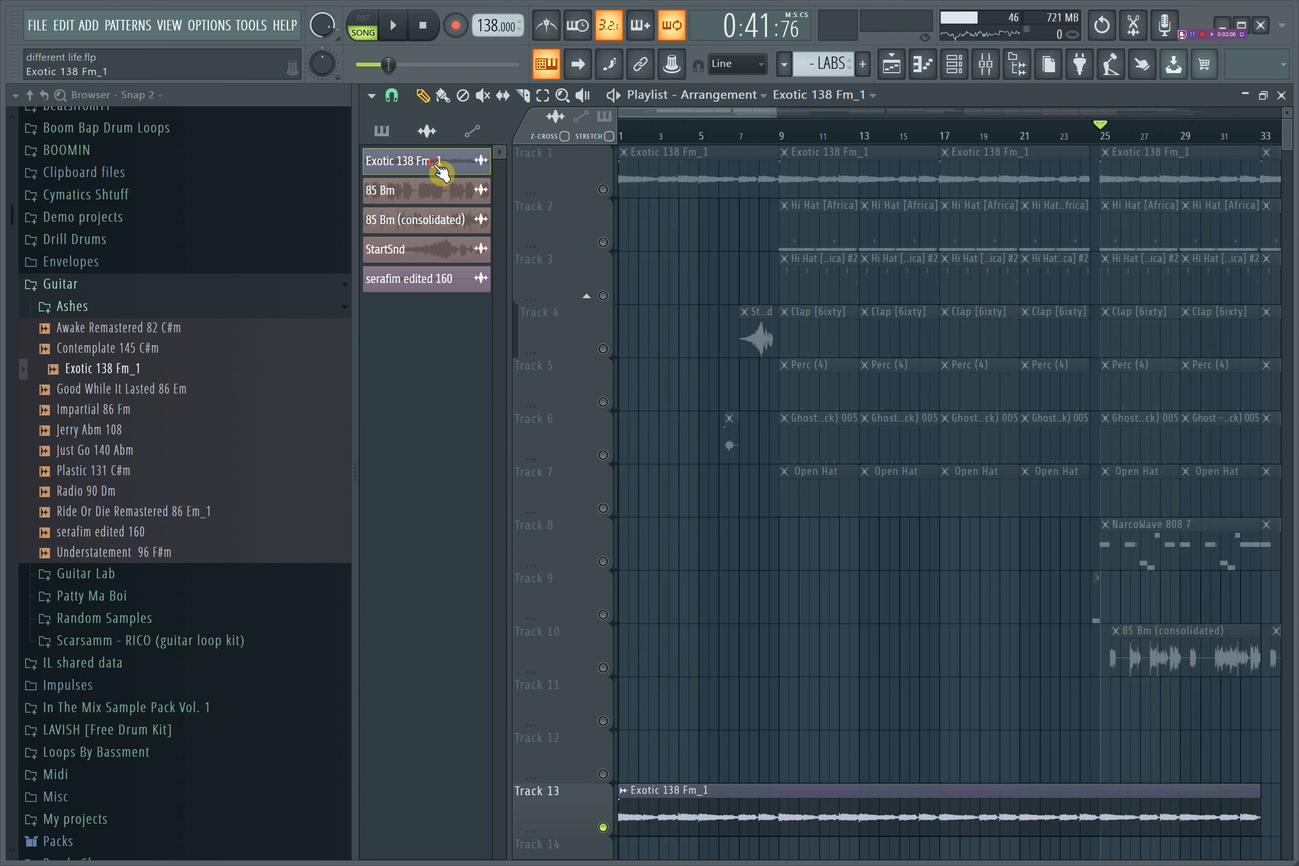
# - Reopen the Exotic 138 Fm_1 channel settings and lower its time-stretching pitch
pyautogui.click(624, 793)
pyautogui.click(678, 710)
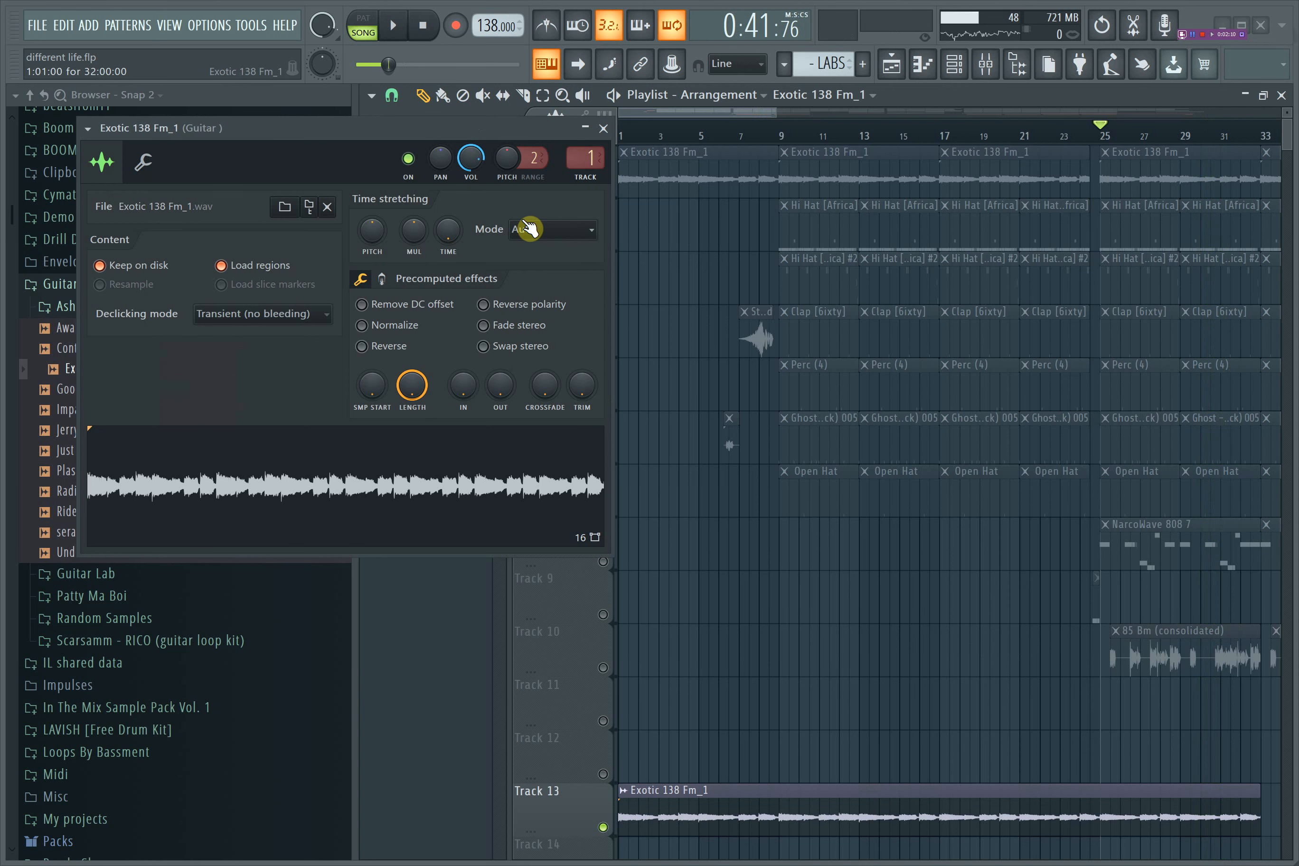
pyautogui.moveTo(371, 232); pyautogui.dragTo(371, 246)
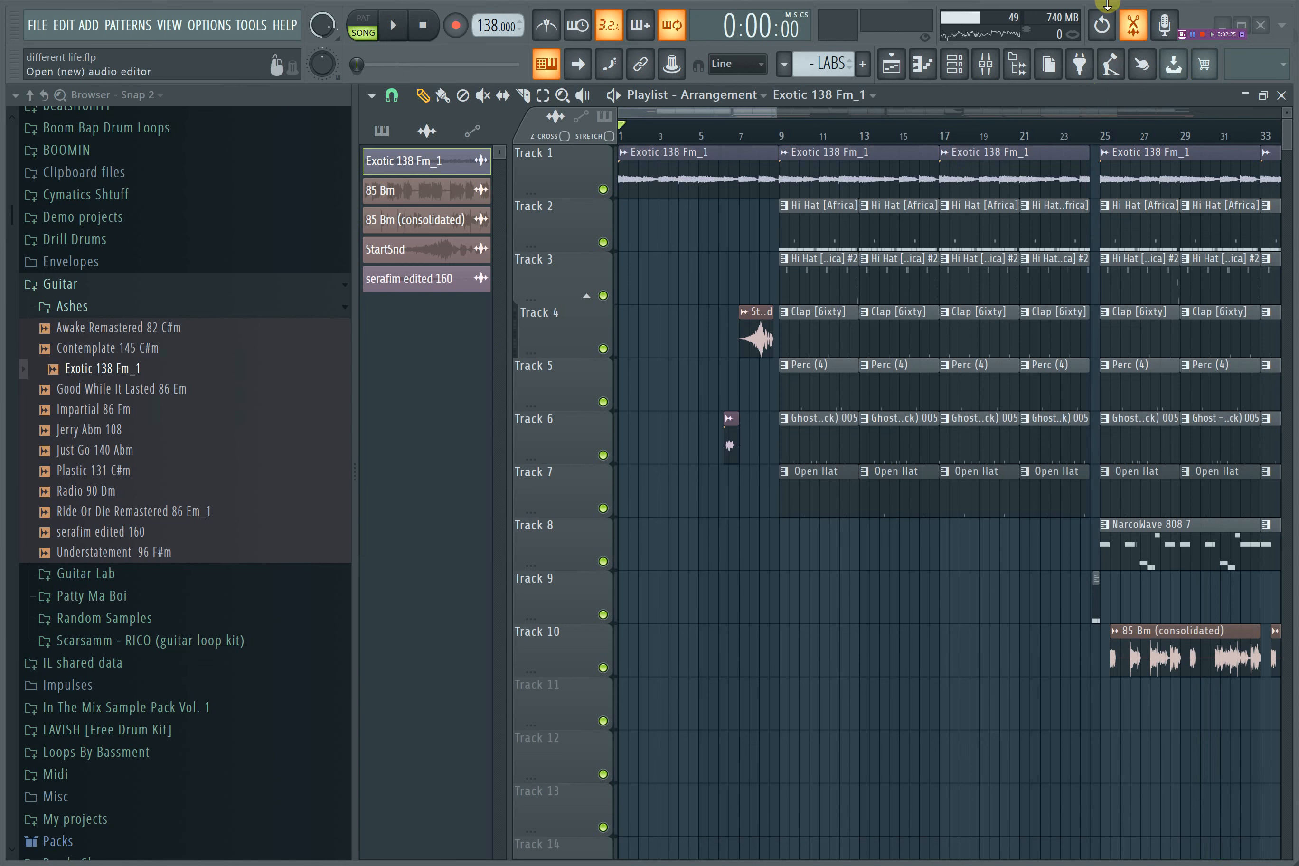
# - Examine the high-pass curve of the 20Hz + 18kHz cut EQ and the stereo separation on the Guitar mixer track
pyautogui.click(986, 64)
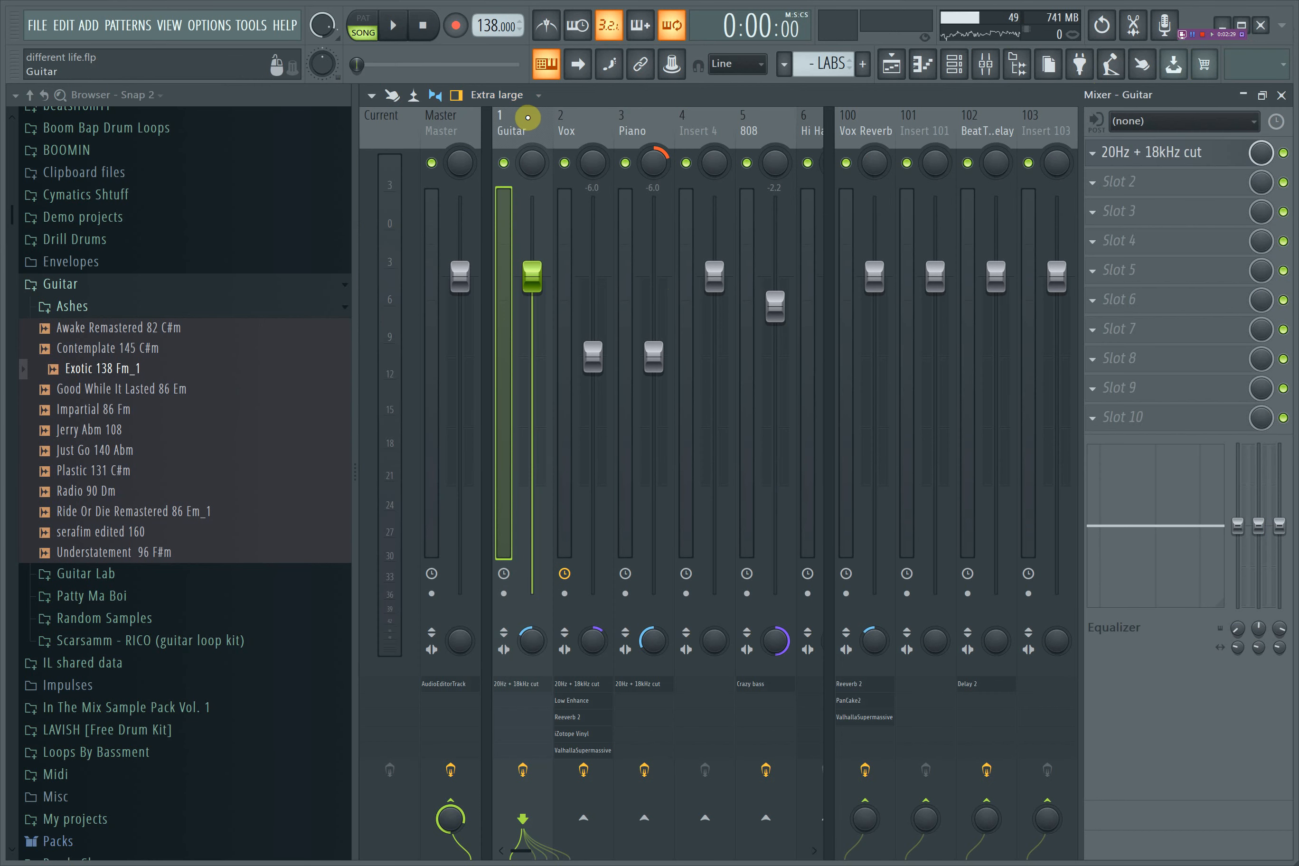
pyautogui.click(1178, 151)
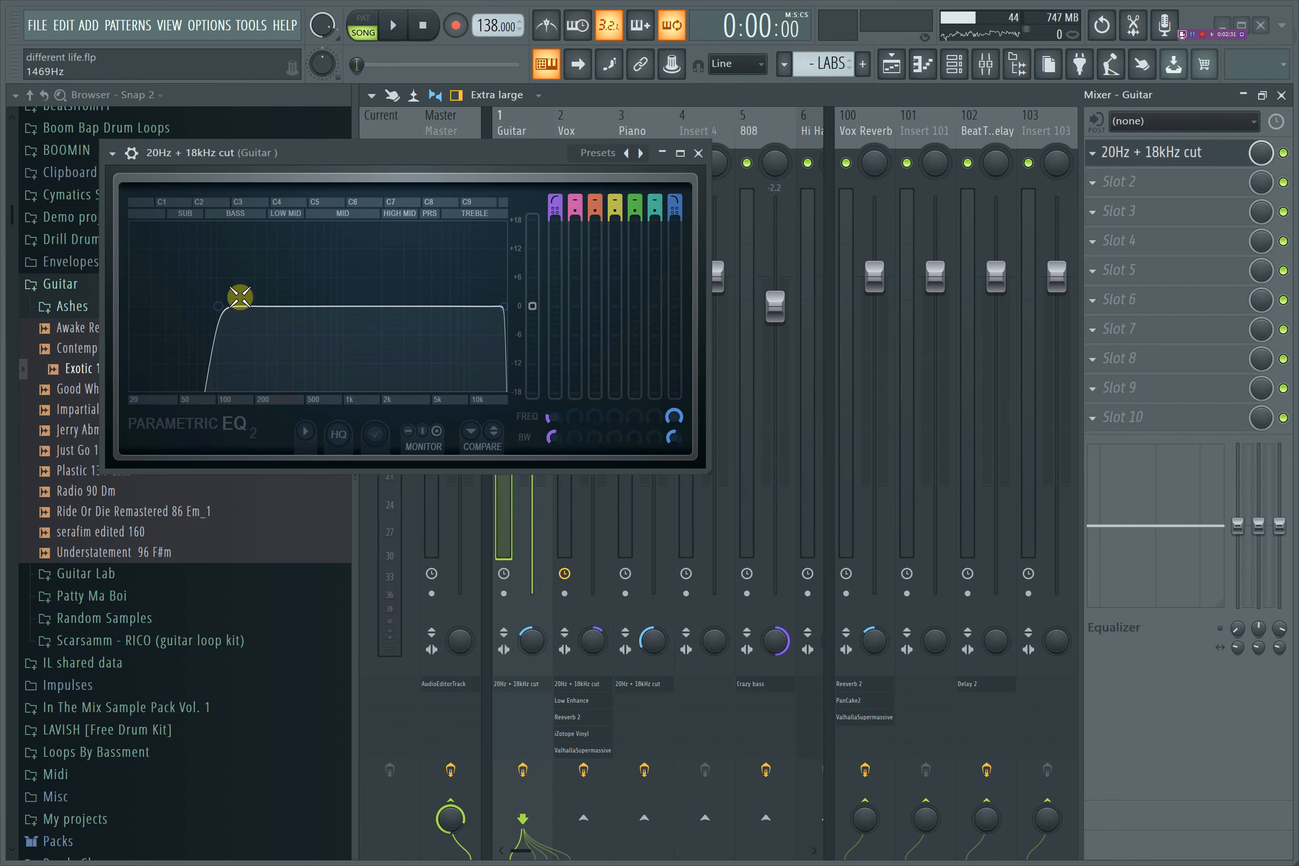
pyautogui.moveTo(240, 296); pyautogui.dragTo(204, 411)
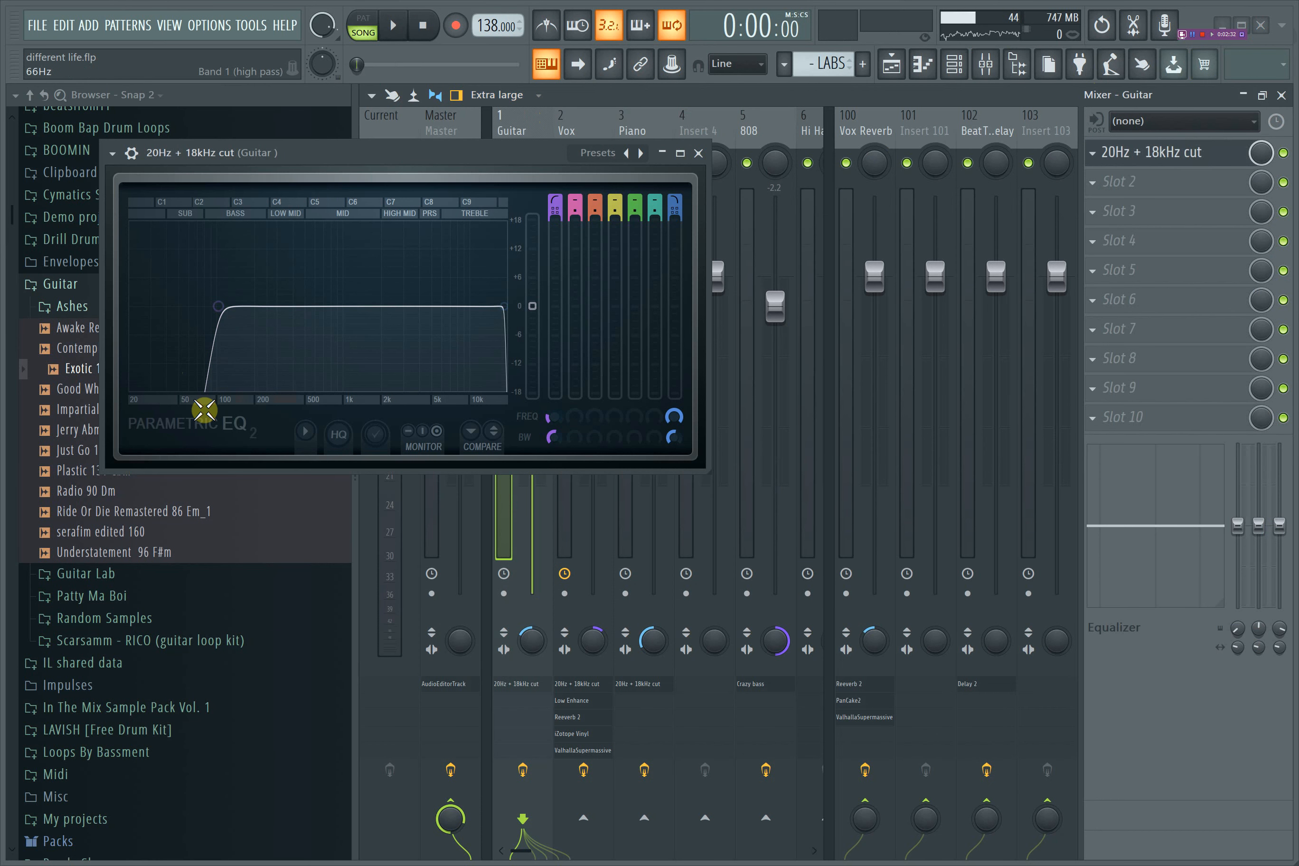
pyautogui.click(698, 152)
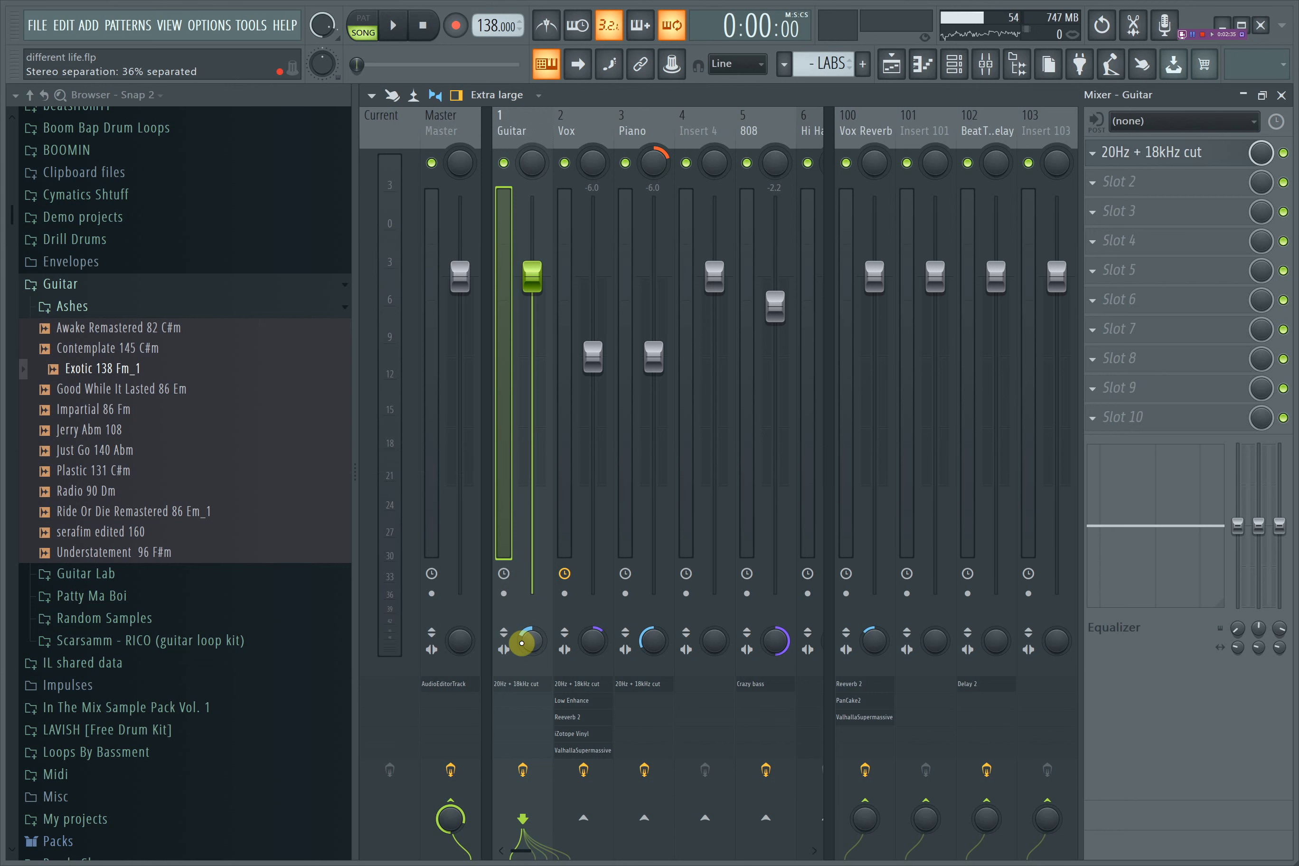
pyautogui.click(1245, 96)
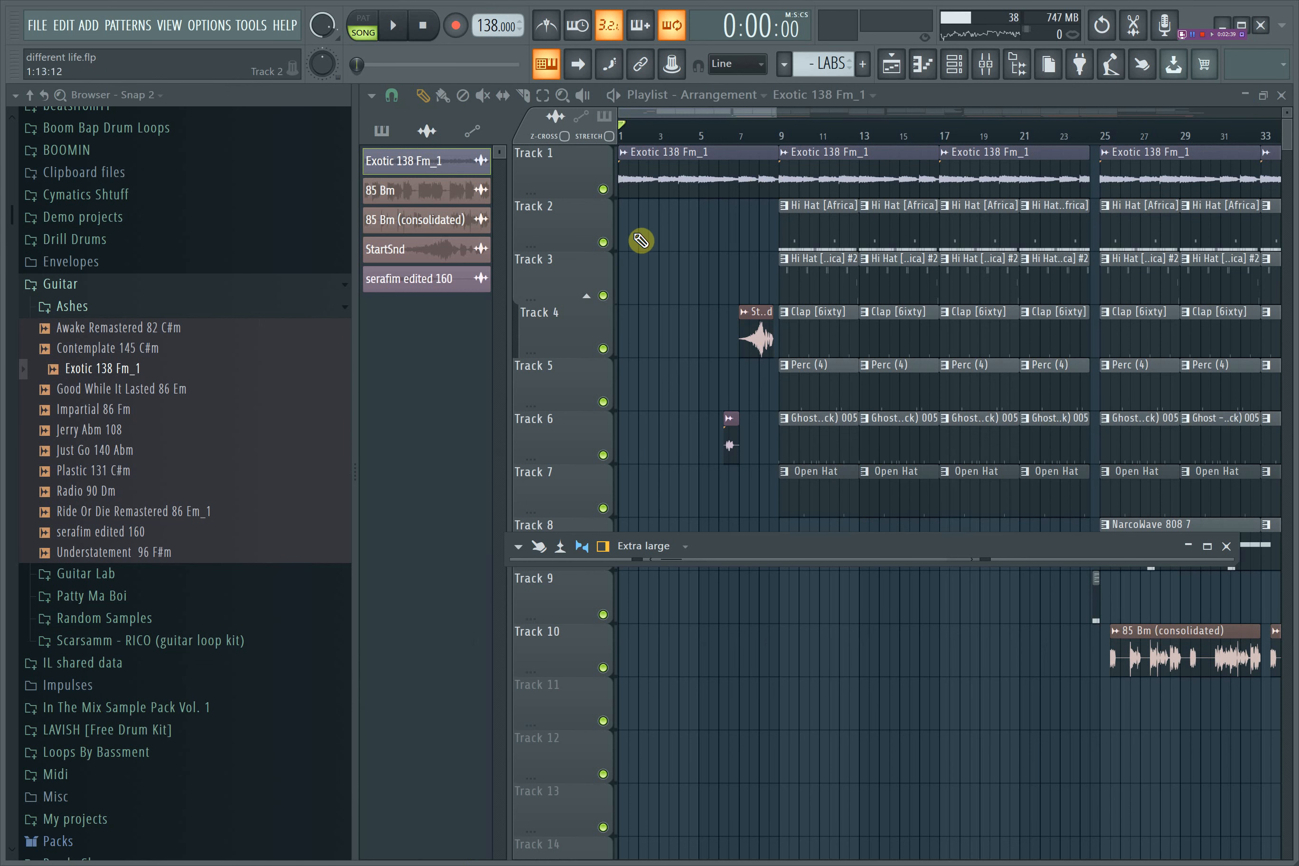
# - Mute Track 1 and play the arrangement's drums from bar 9
pyautogui.click(781, 135)
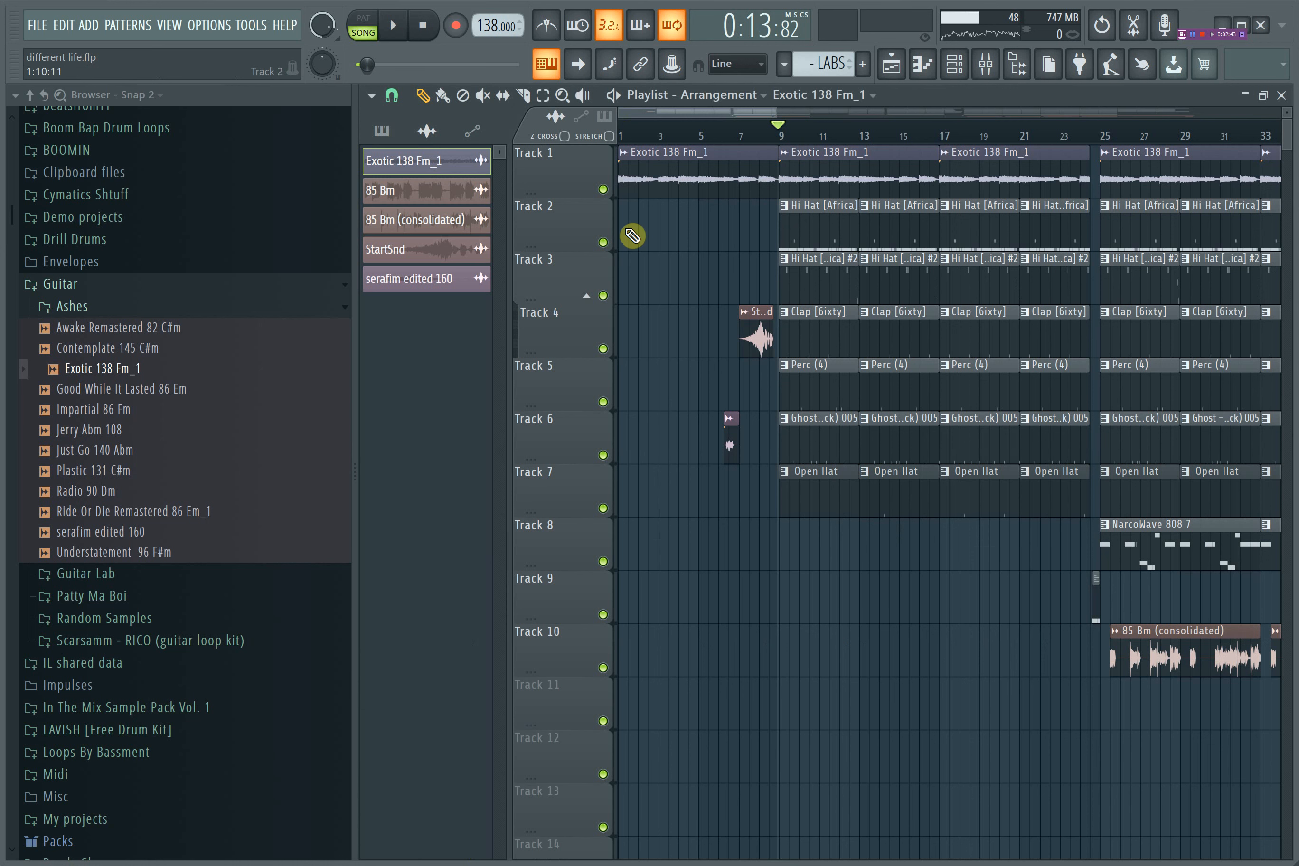
pyautogui.click(604, 190)
pyautogui.press('space')
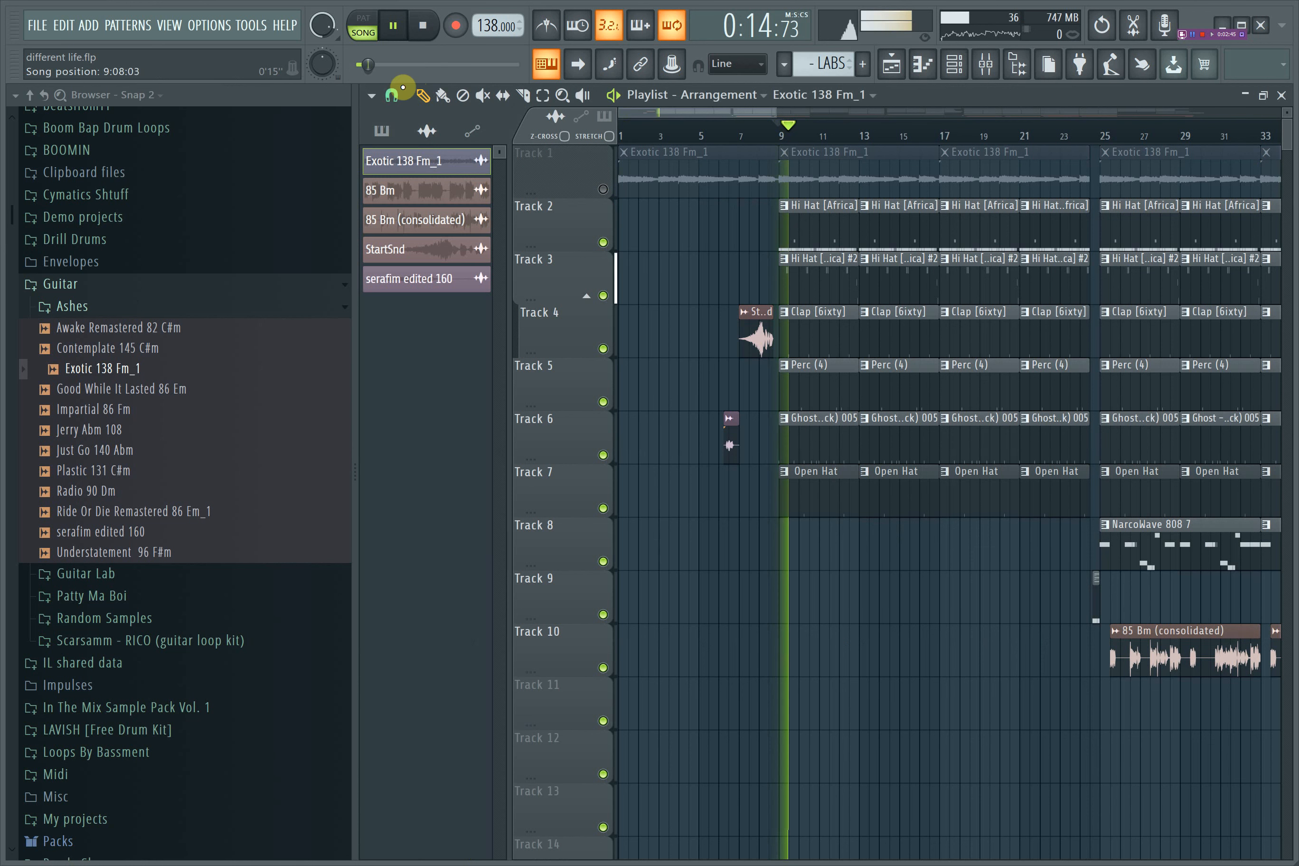
pyautogui.click(392, 95)
pyautogui.click(425, 145)
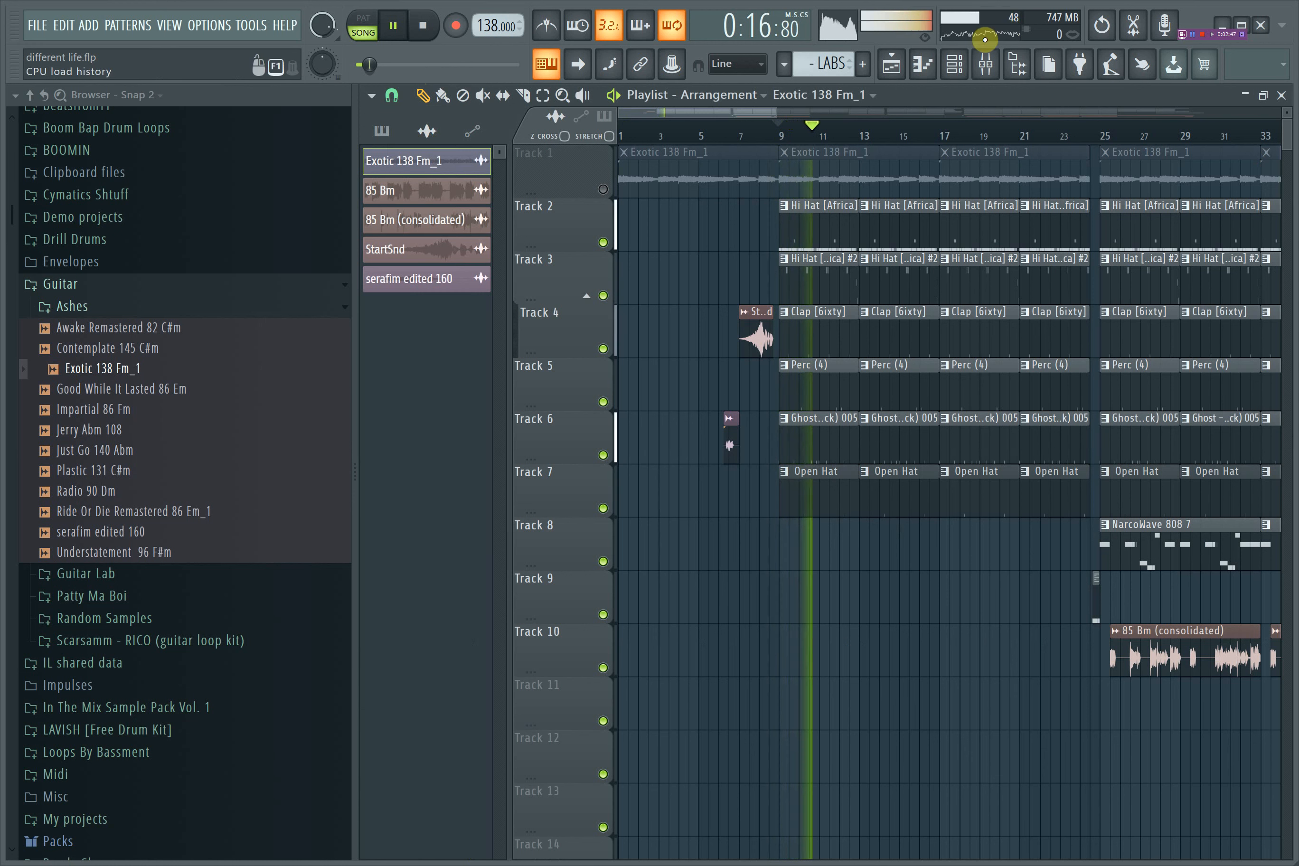
# - Select the Hi Hat [Africa] pattern and stop the playback
pyautogui.click(955, 64)
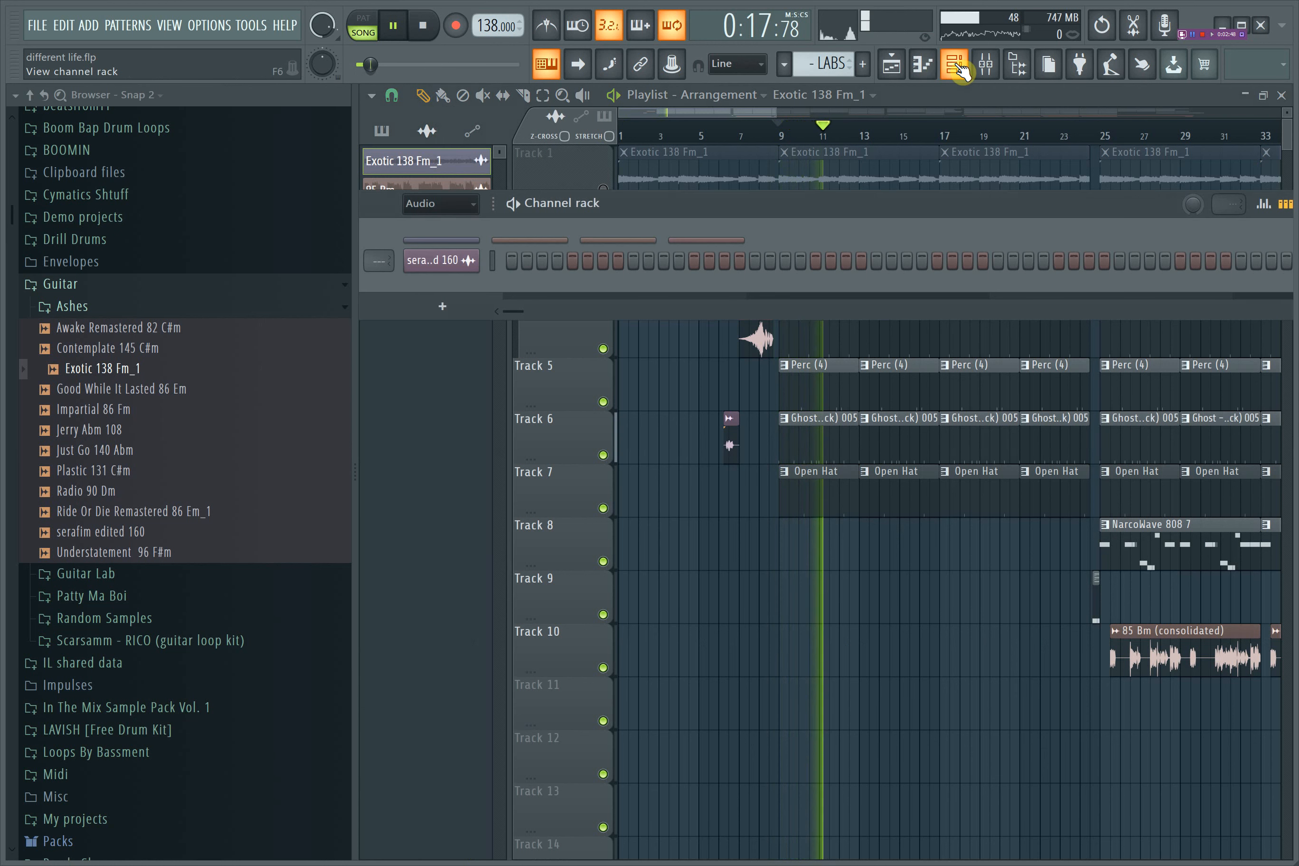
pyautogui.click(829, 56)
pyautogui.click(902, 84)
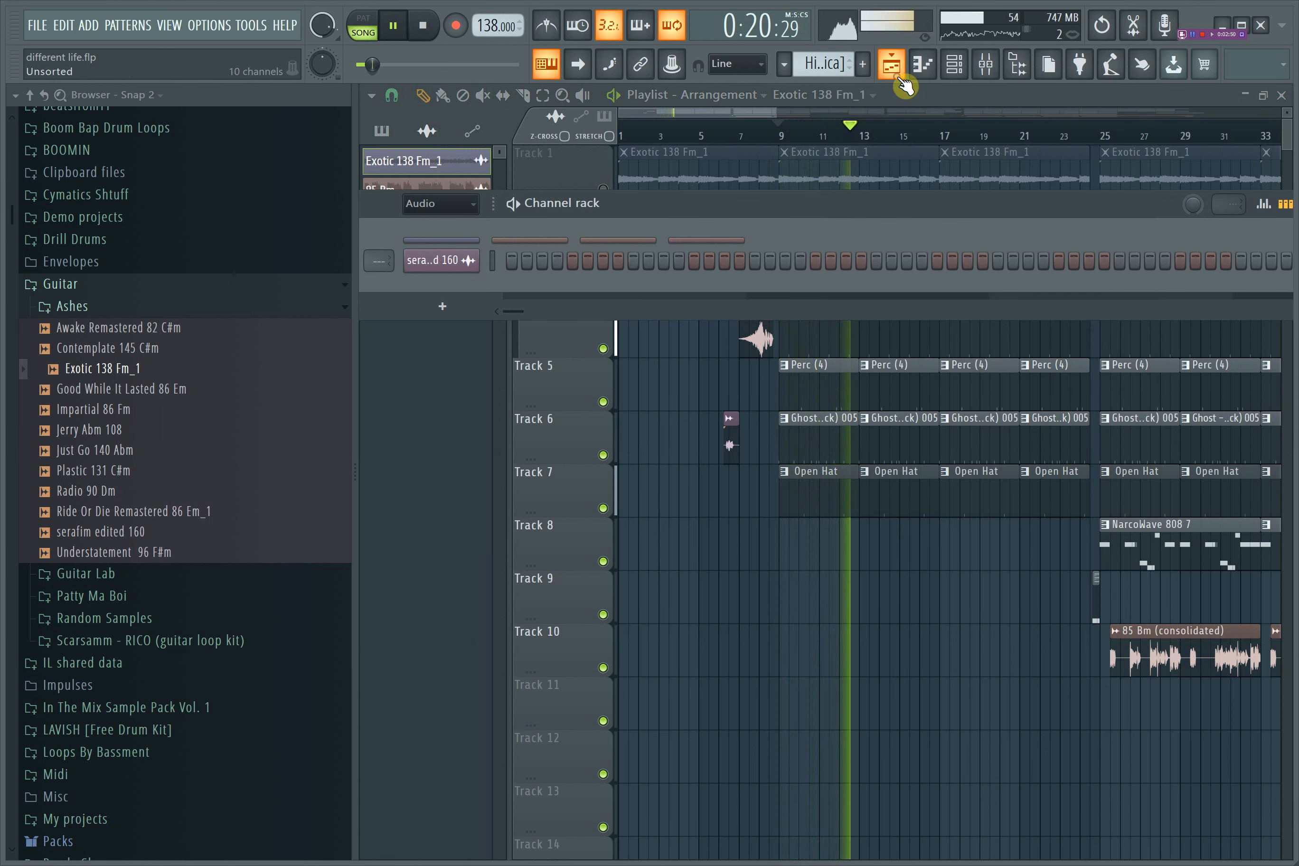
pyautogui.click(921, 95)
pyautogui.press('space')
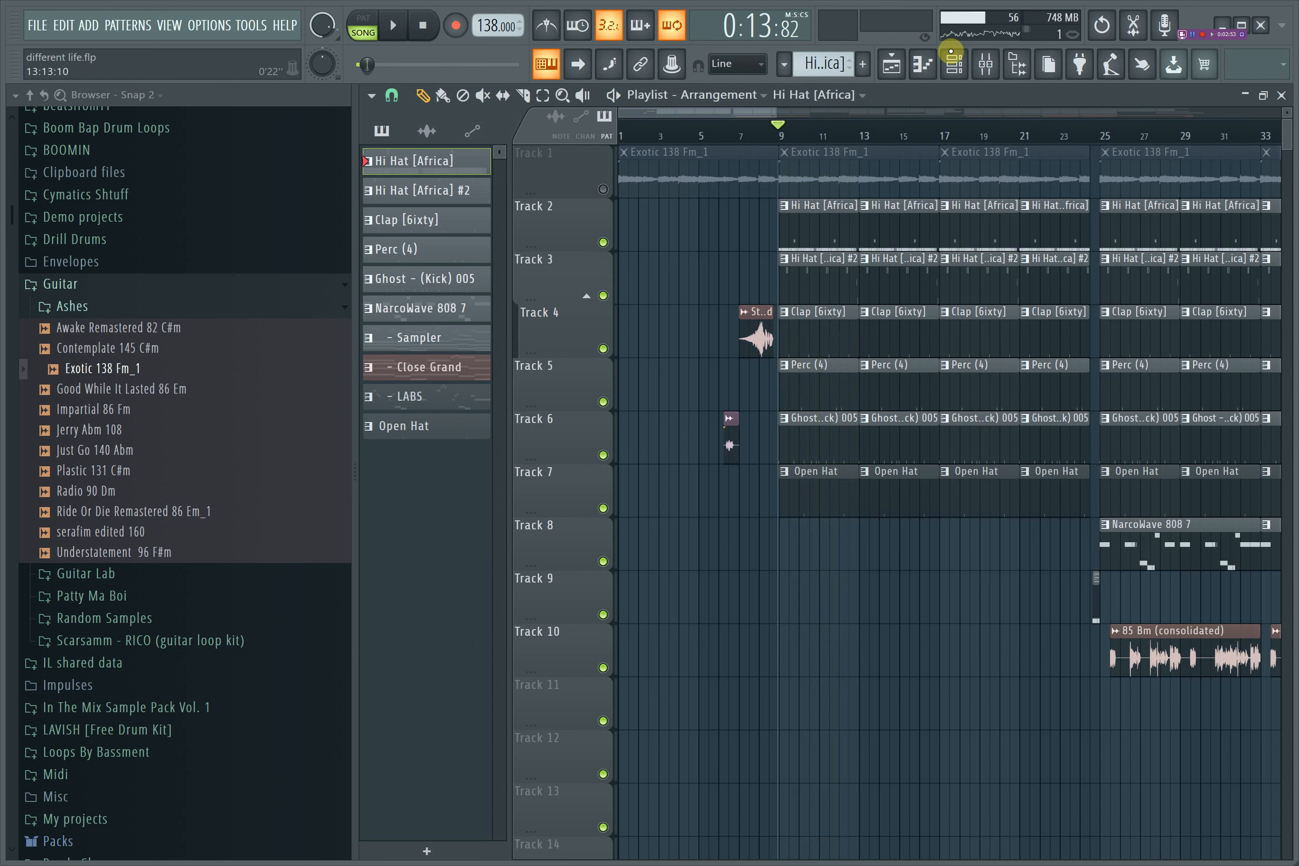
# - Show the channel rack, play the Hi Hat [Africa] pattern in pattern mode and open its channel in the piano roll
pyautogui.click(953, 63)
pyautogui.click(369, 22)
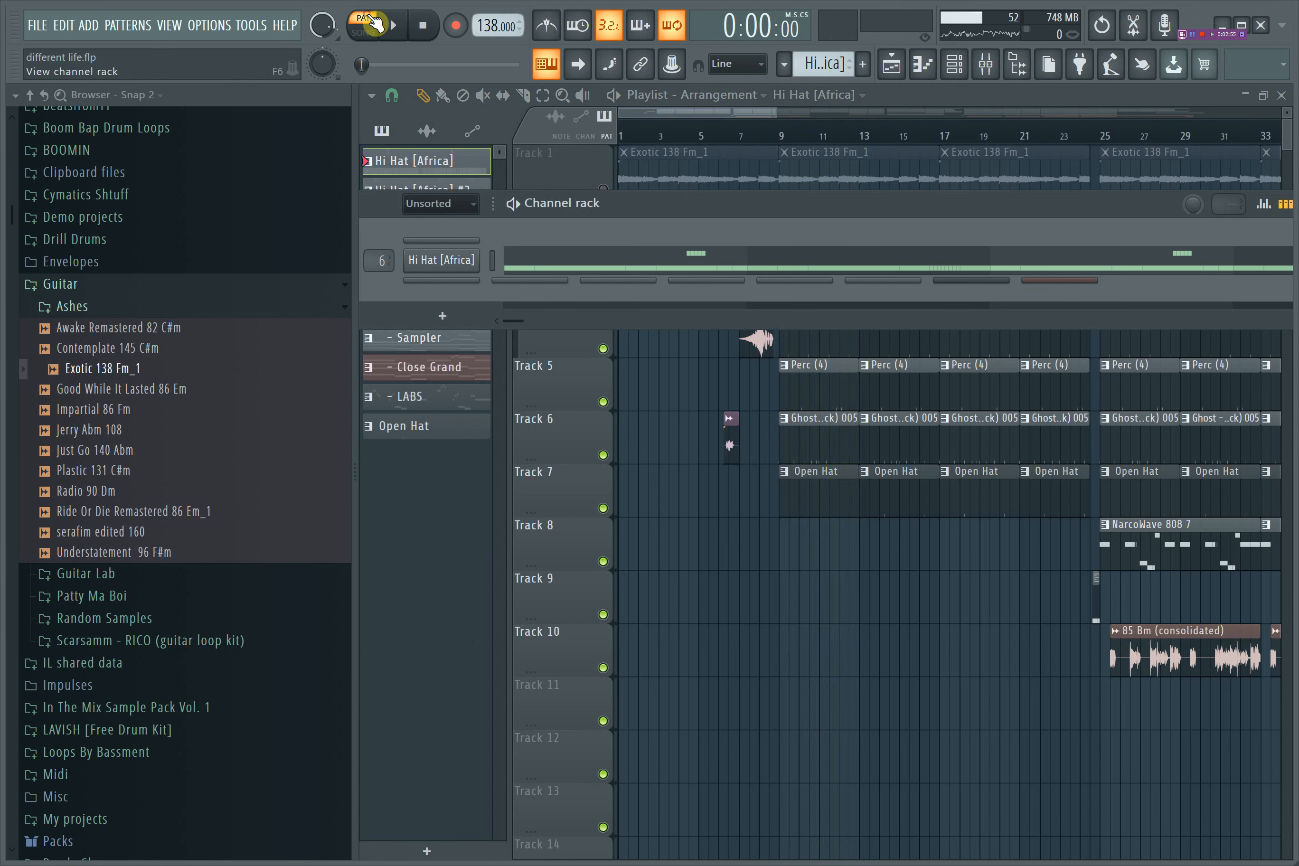
pyautogui.press('space')
pyautogui.rightClick(472, 259)
pyautogui.click(506, 262)
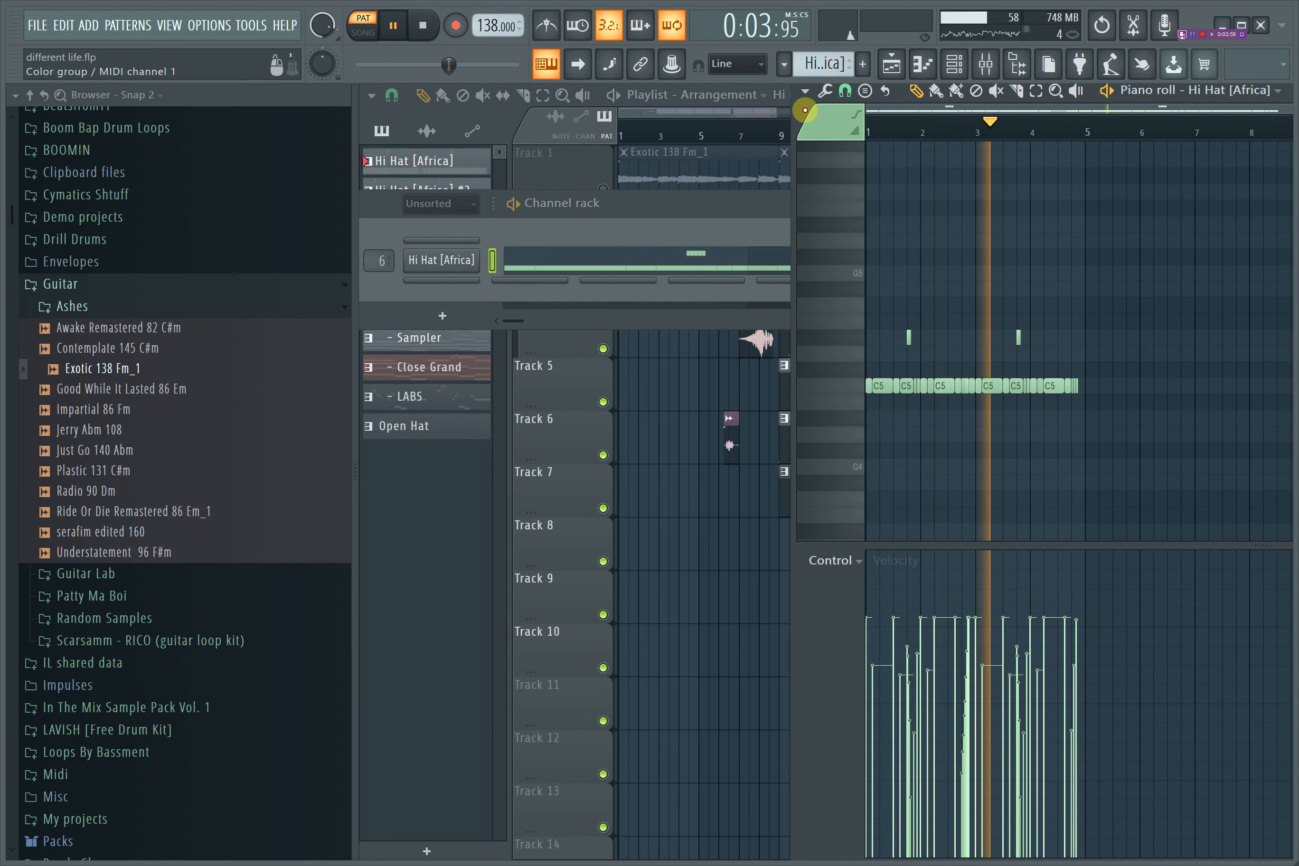
# - Stop the pattern and maximize the Hi Hat [Africa] piano roll window
pyautogui.moveTo(805, 110); pyautogui.dragTo(711, 106)
pyautogui.press('space')
pyautogui.moveTo(1279, 91); pyautogui.dragTo(1081, 116)
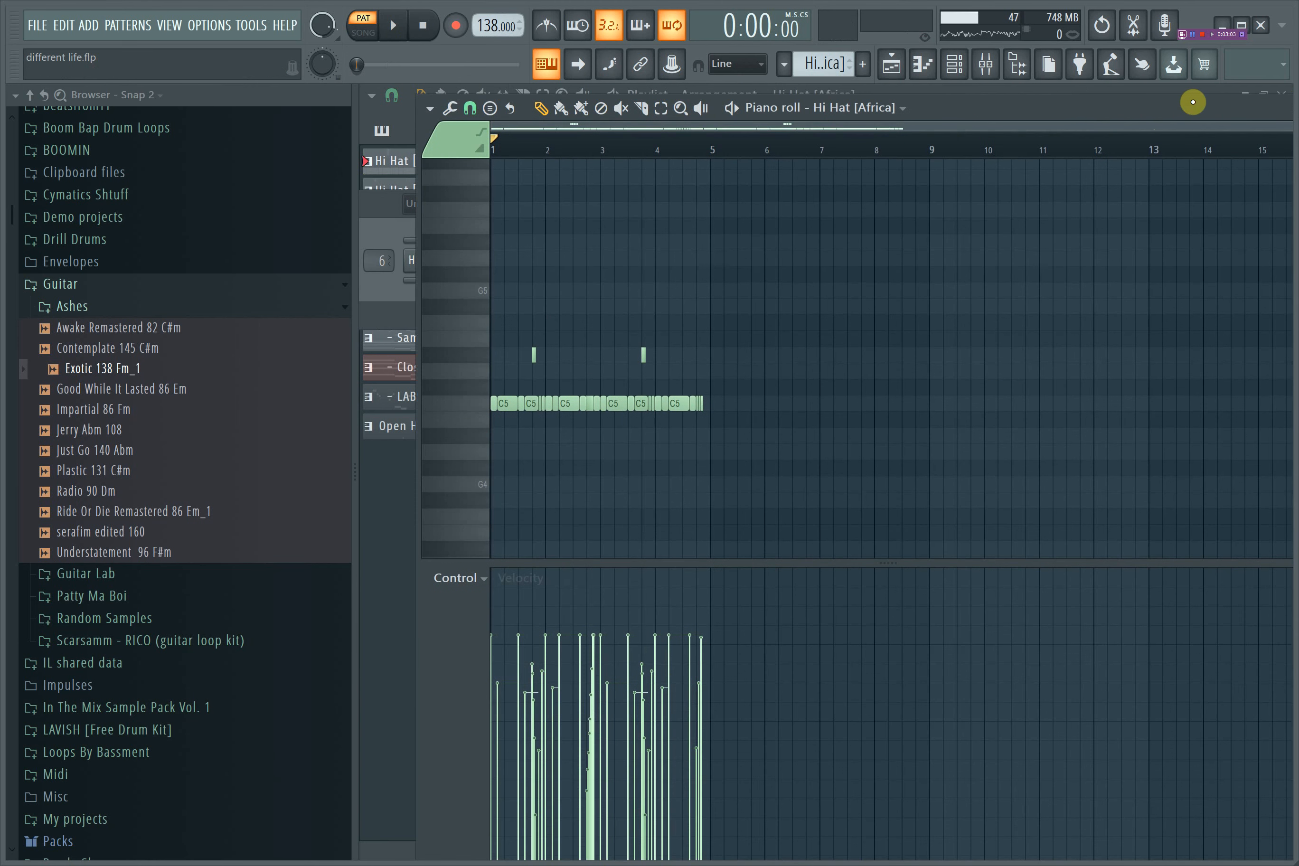
pyautogui.moveTo(1197, 103); pyautogui.dragTo(1082, 103)
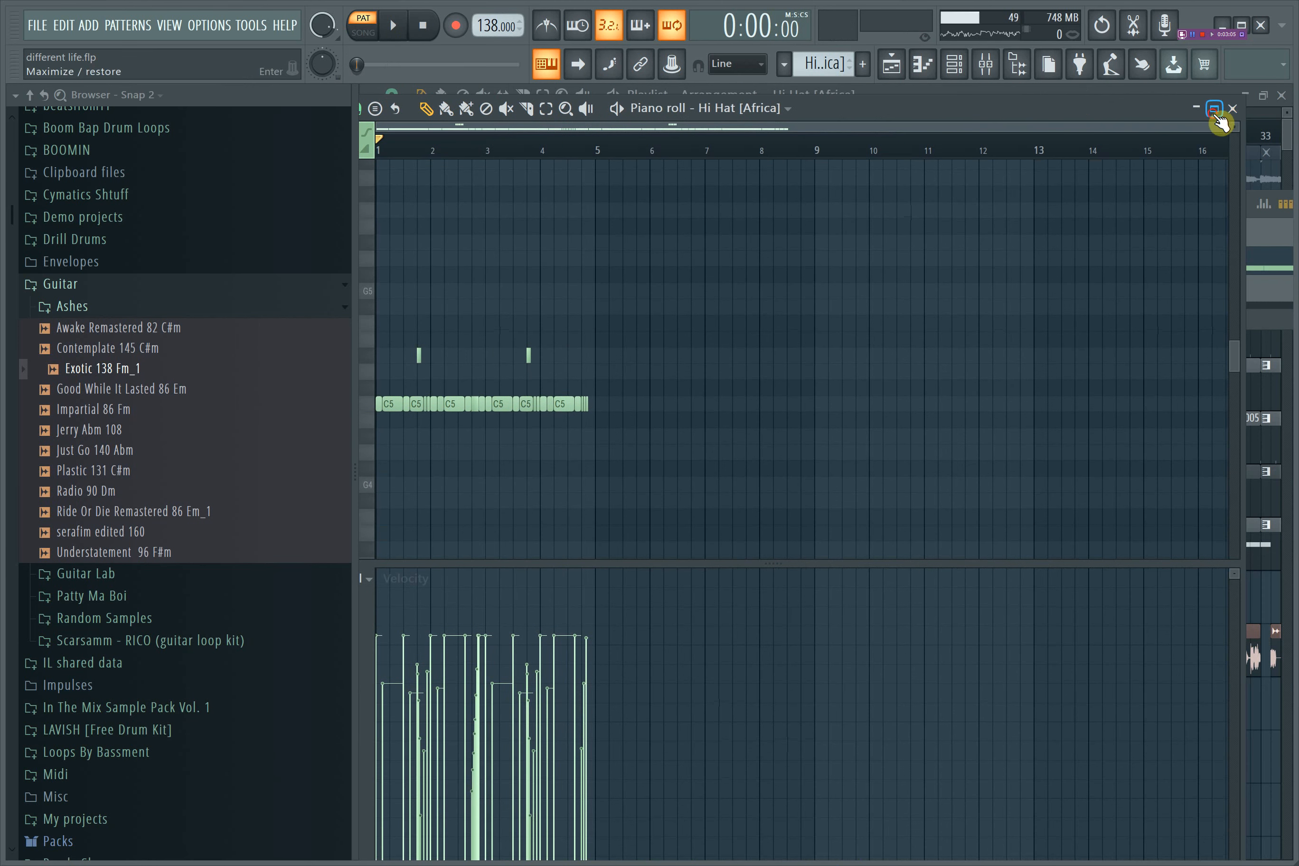
pyautogui.click(1214, 109)
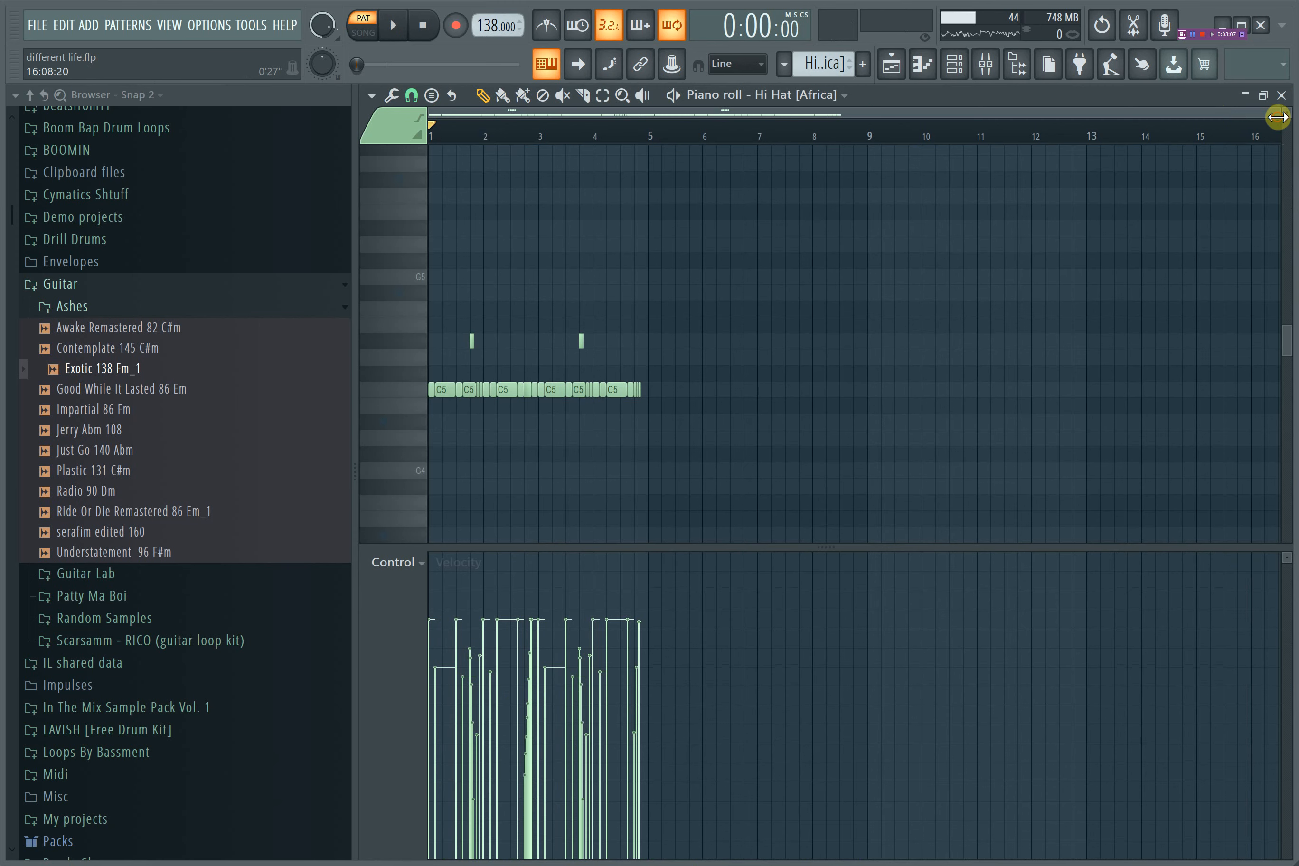
# - Zoom in on the piano roll and examine the Hi Hat [Africa] #2 channel's sample settings from the channel rack
pyautogui.moveTo(1278, 117); pyautogui.dragTo(980, 142)
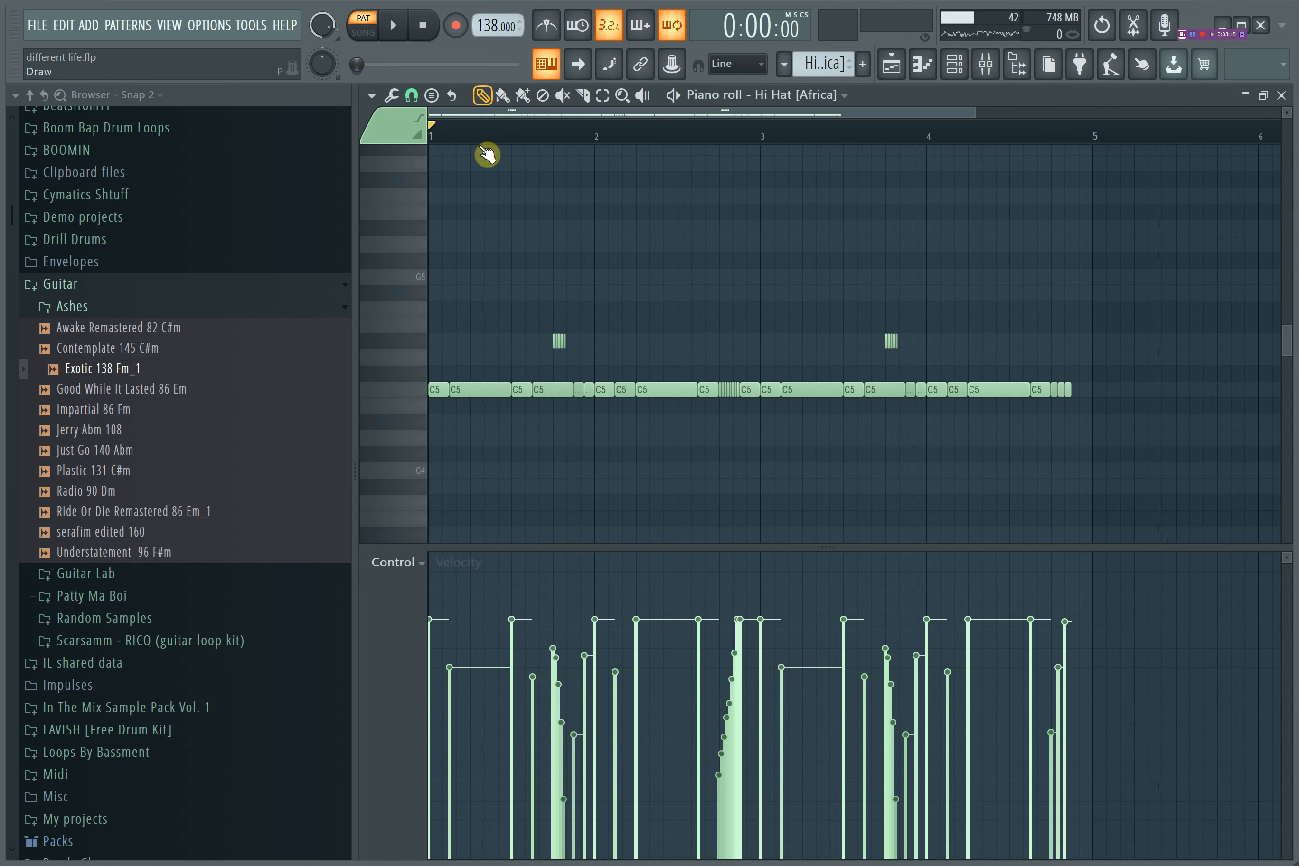
pyautogui.click(953, 69)
pyautogui.click(457, 282)
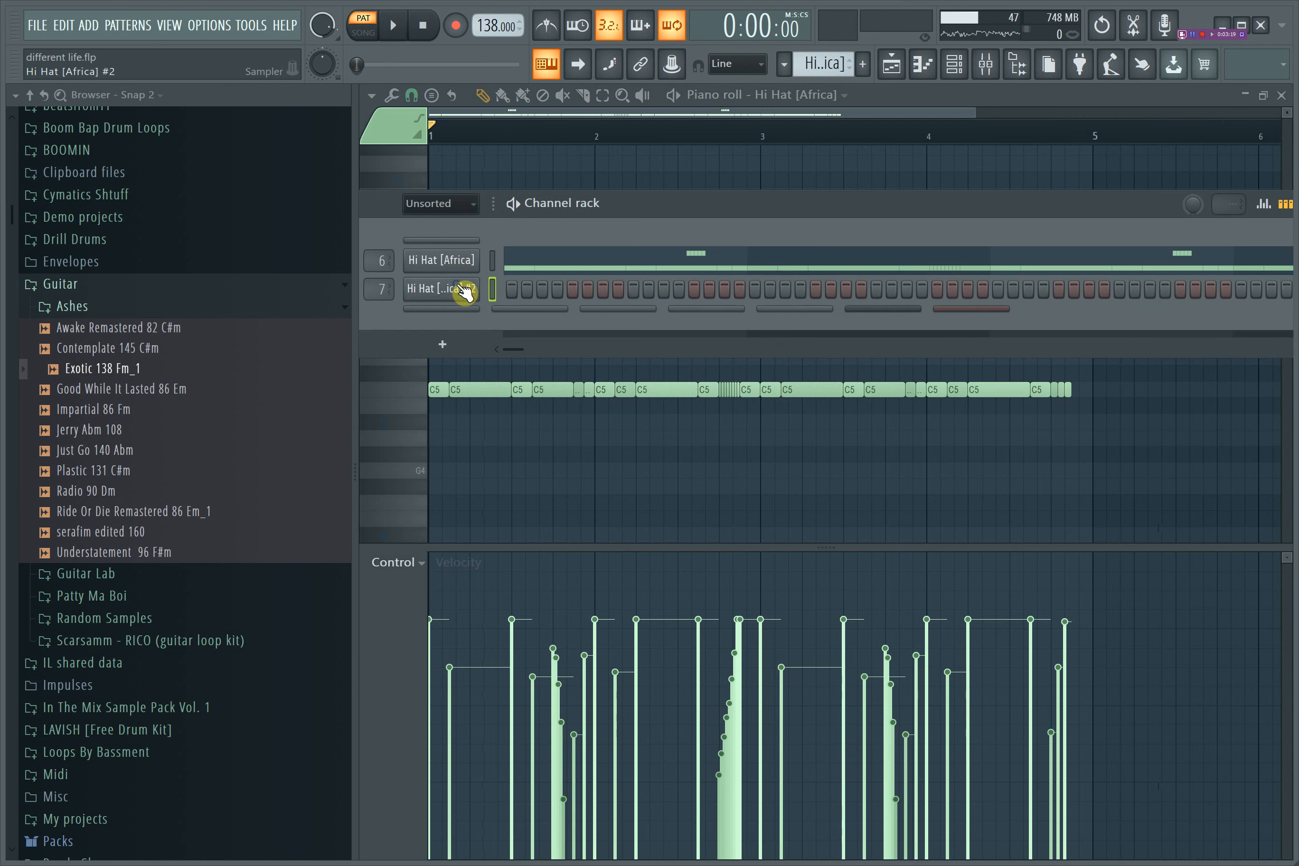
pyautogui.click(457, 287)
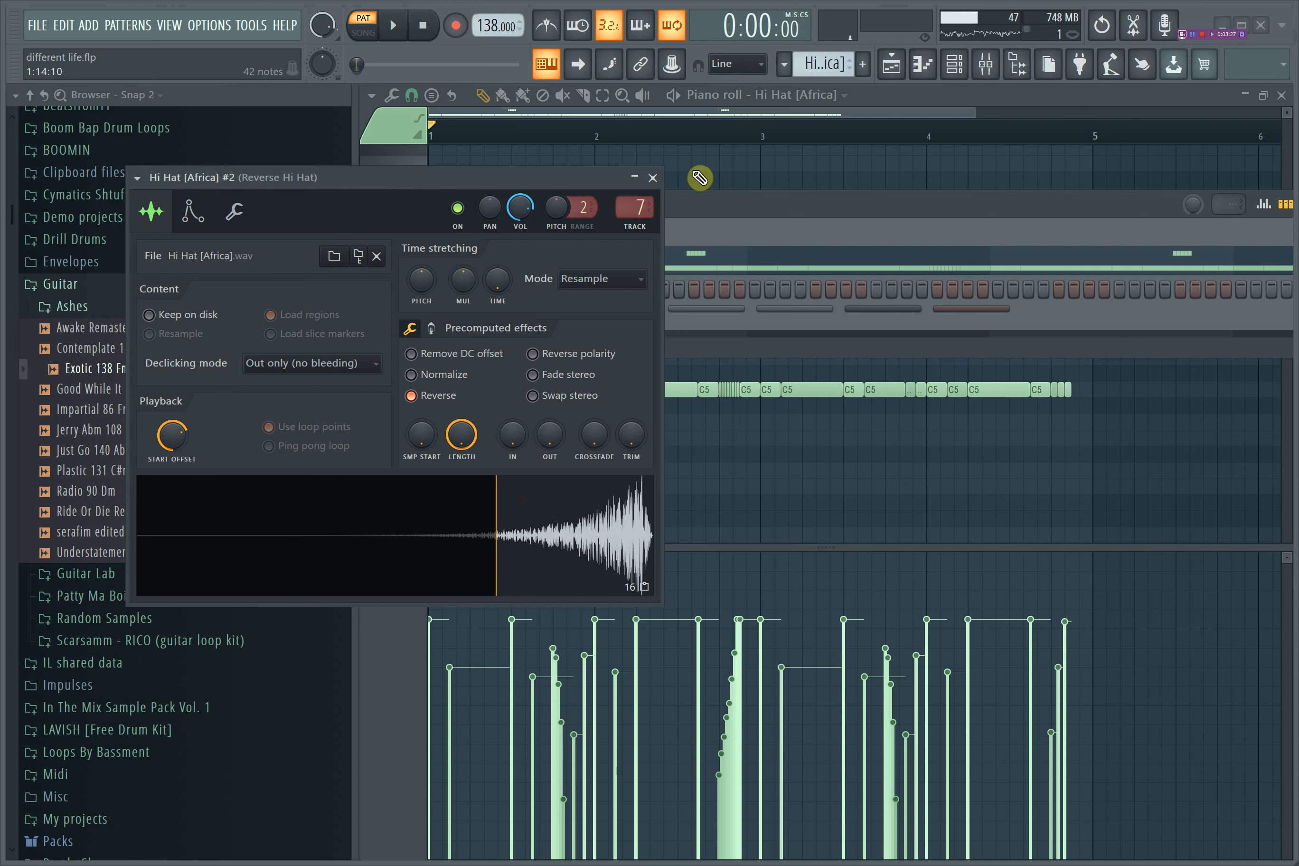
pyautogui.click(653, 177)
pyautogui.click(921, 89)
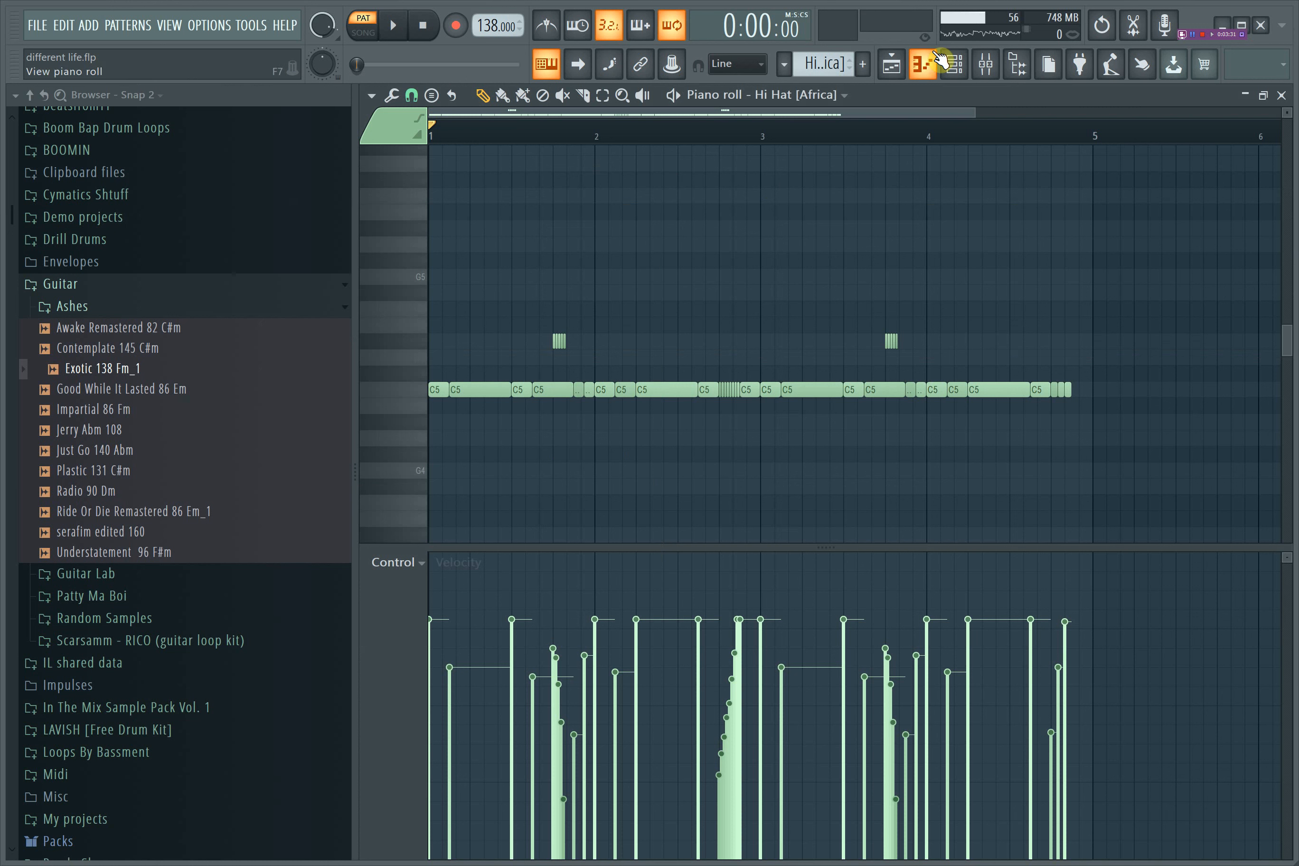
# - Play the Hi Hat [Africa] pattern in the piano roll with all four bars filling the view
pyautogui.click(954, 64)
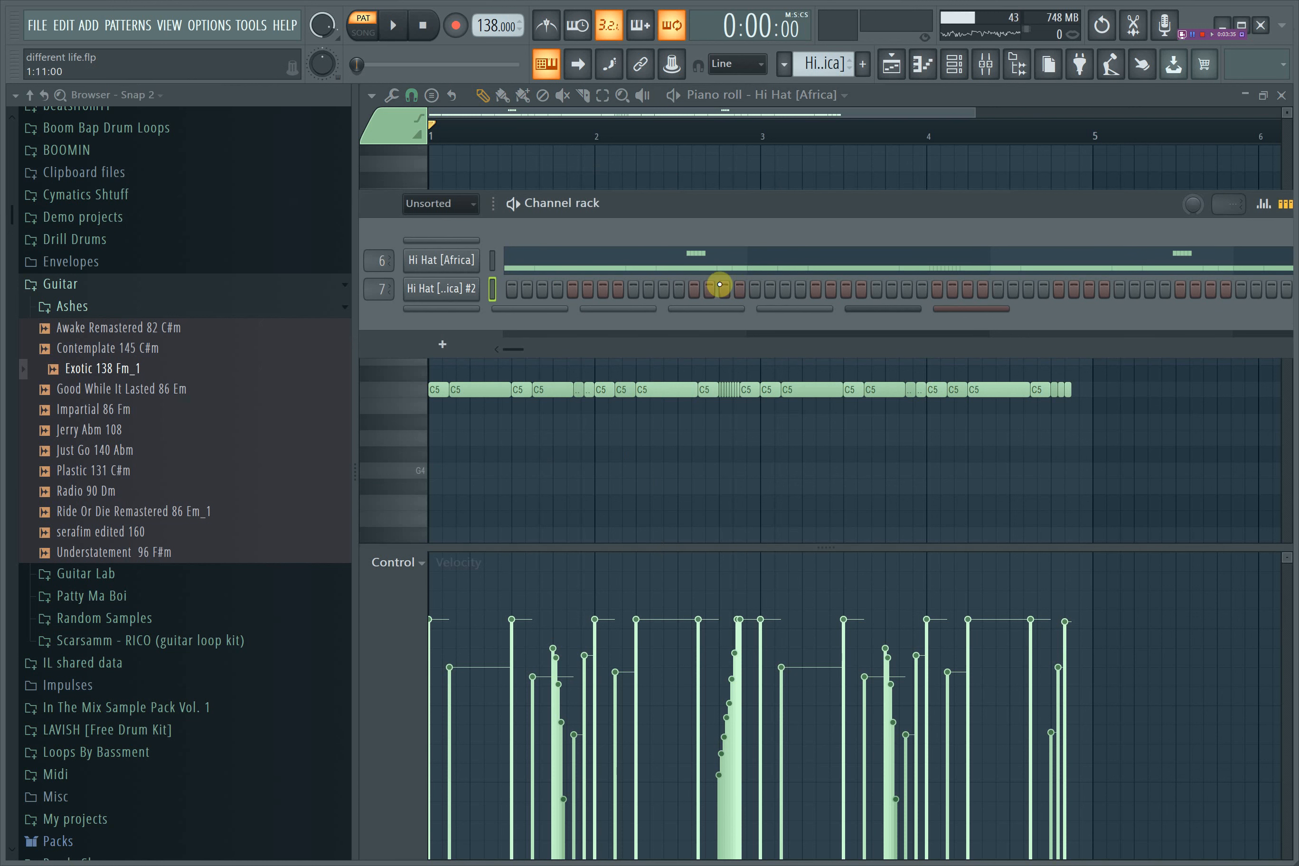
pyautogui.click(933, 92)
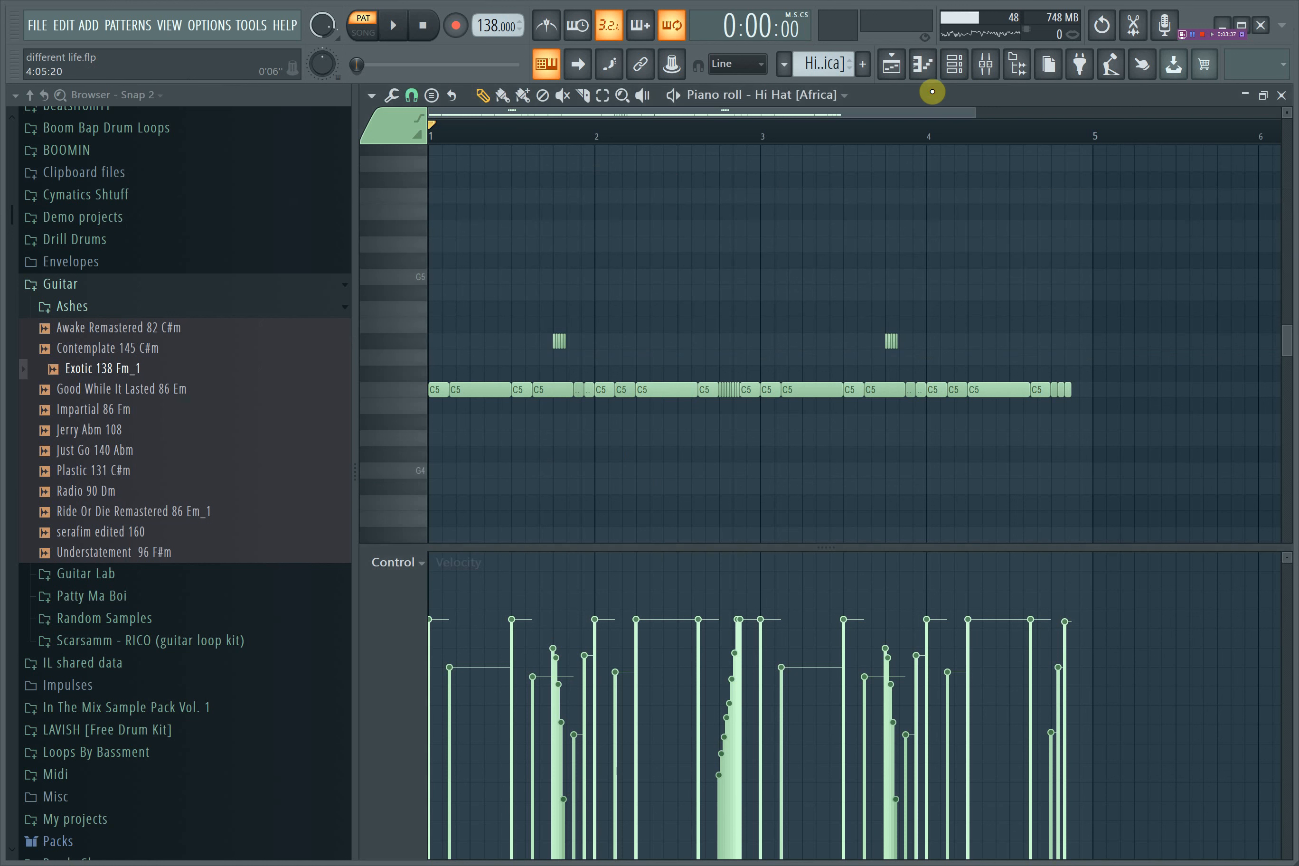
pyautogui.press('space')
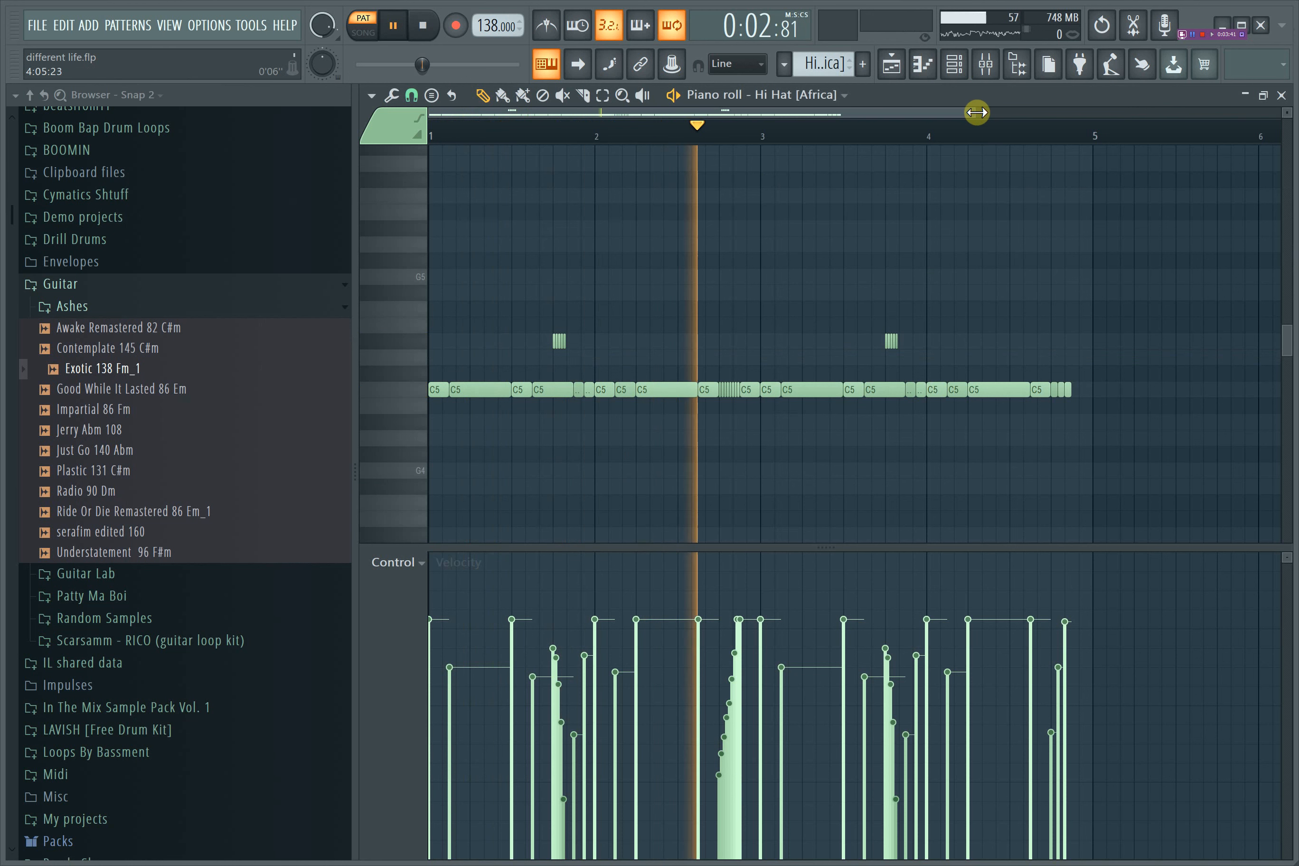
pyautogui.moveTo(977, 111); pyautogui.dragTo(898, 111)
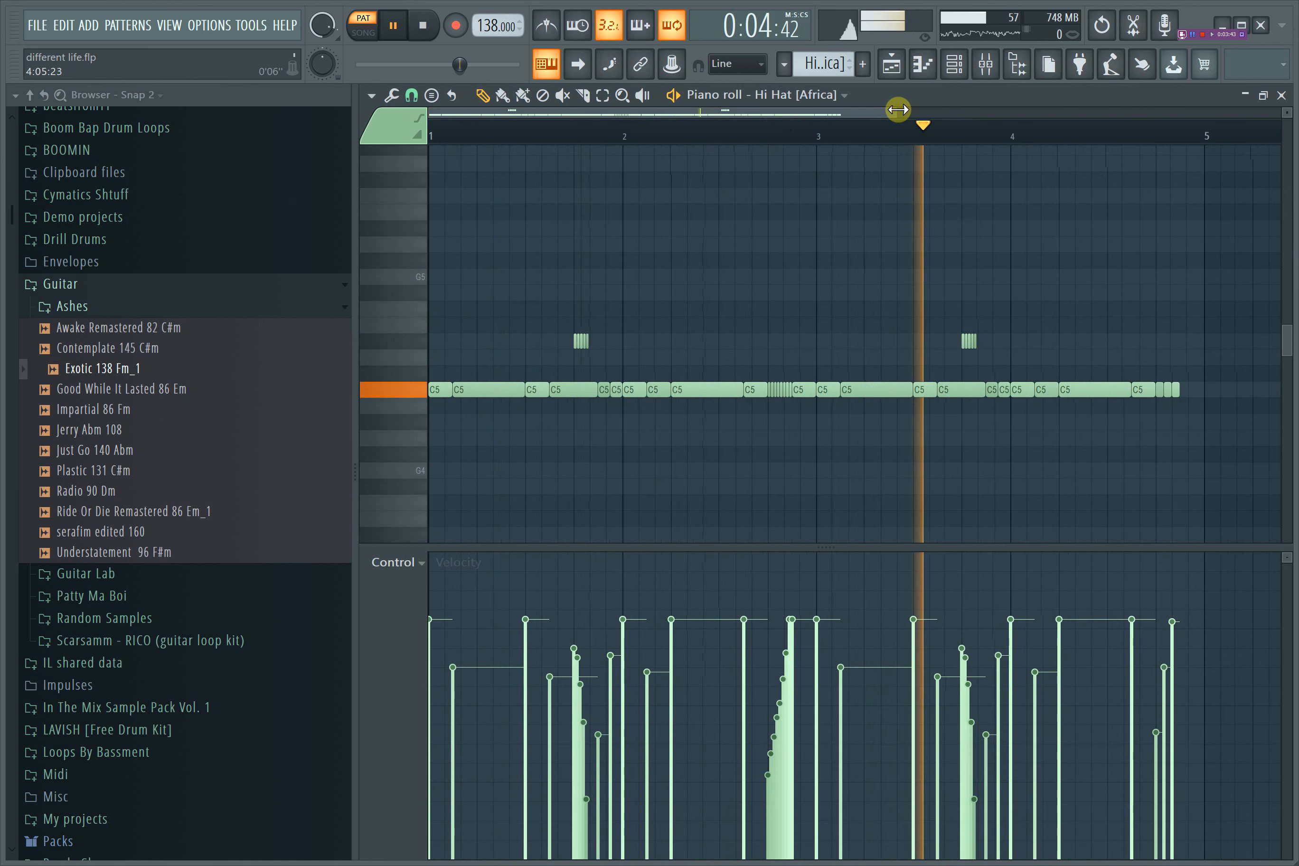
pyautogui.press('space')
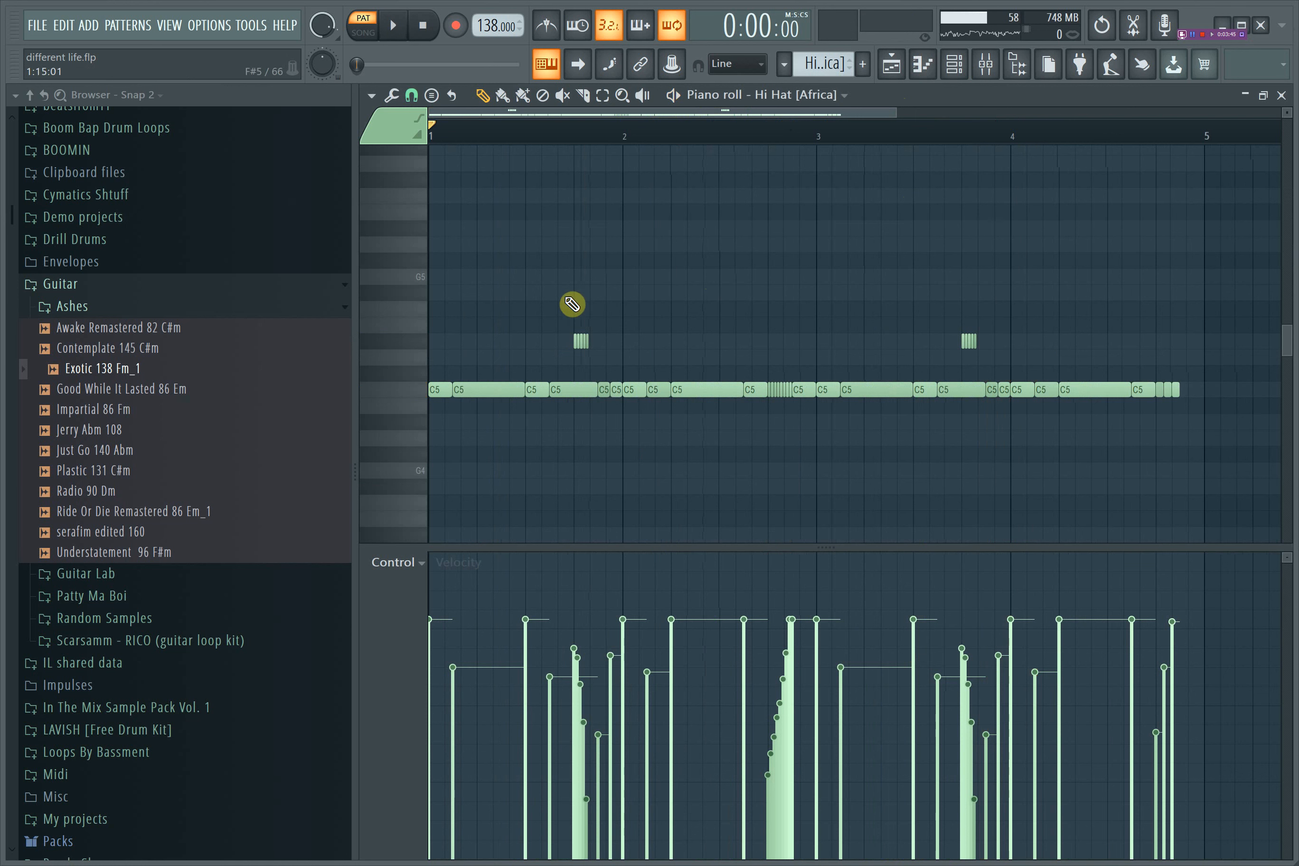
# - Select the higher-pitched hi-hat rolls in bars 1 and 3 and play the pattern through the first roll
pyautogui.moveTo(553, 302); pyautogui.dragTo(1031, 366)
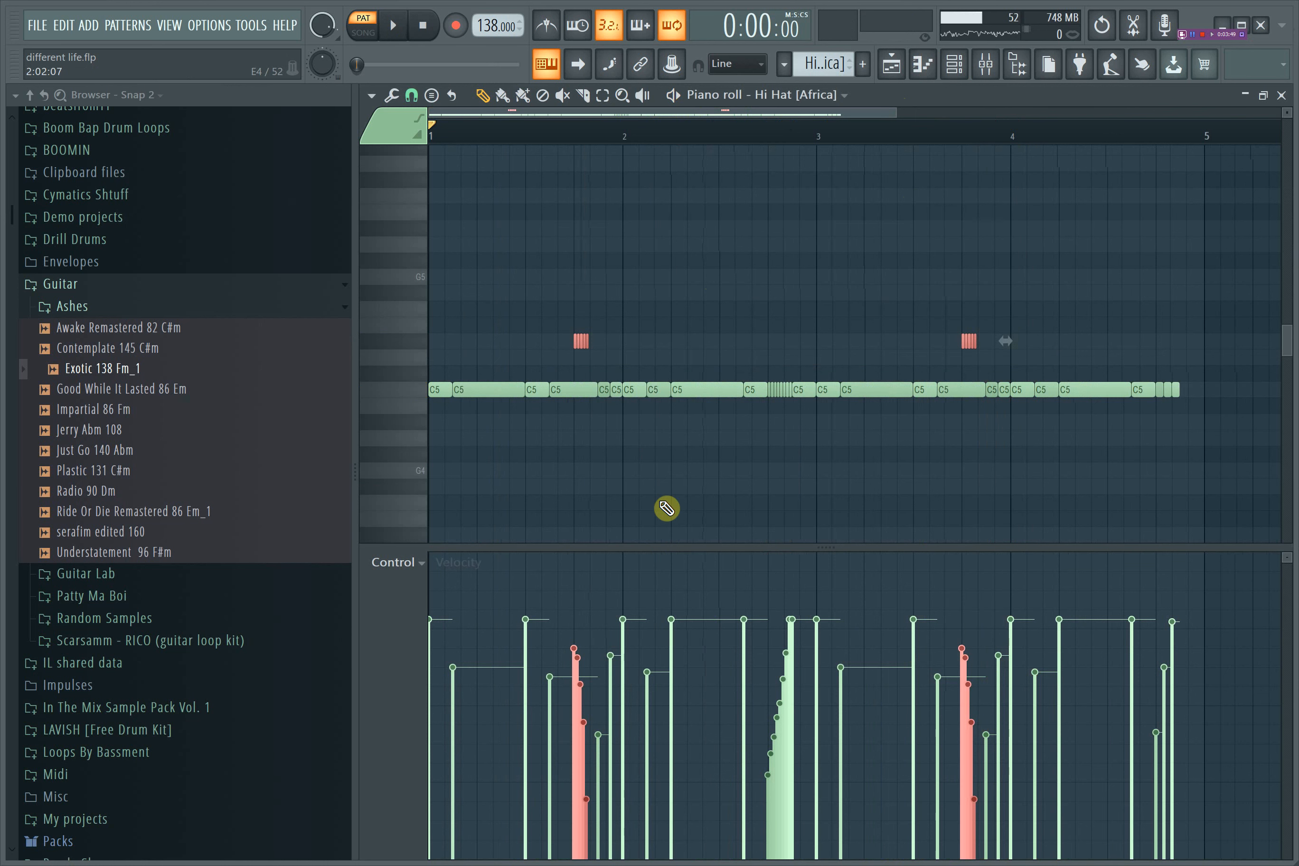
pyautogui.press('space')
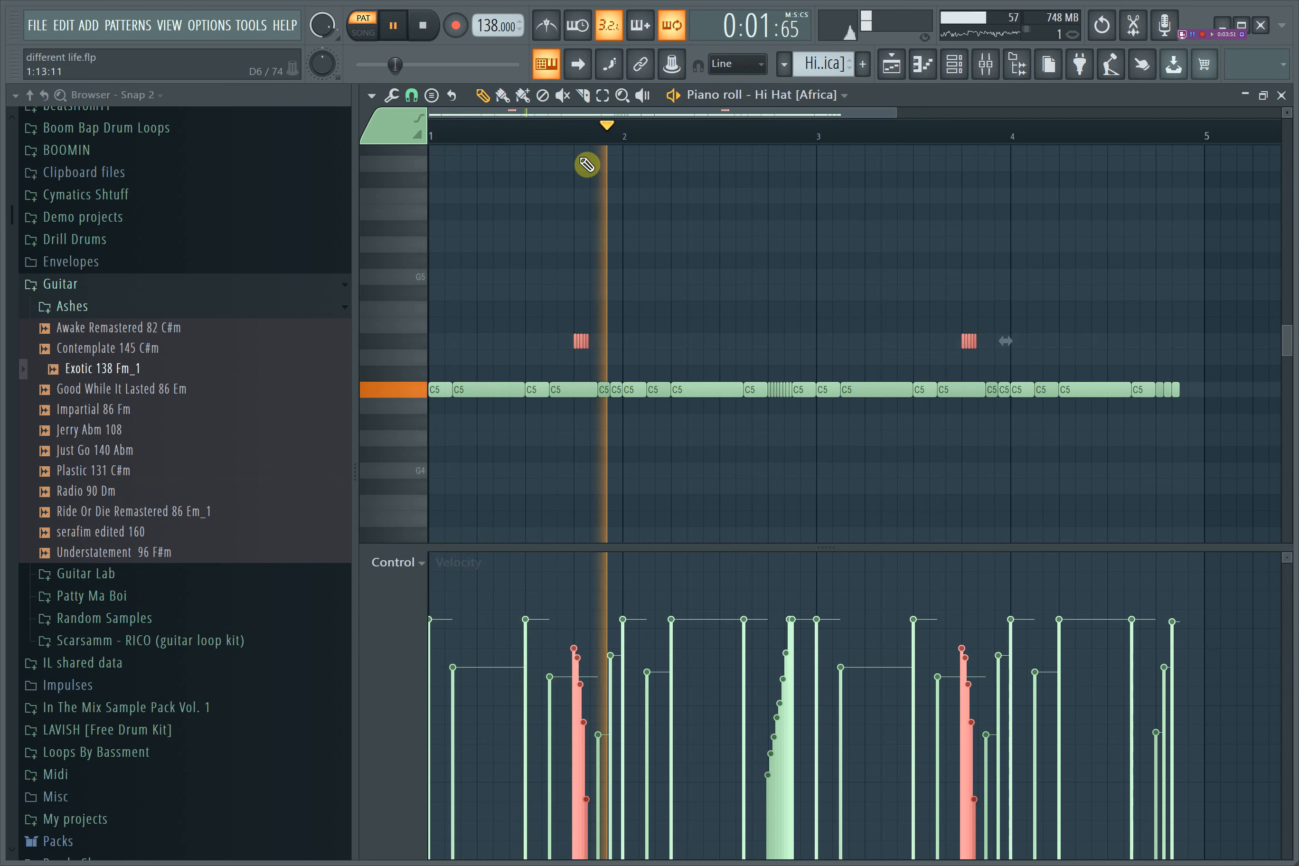
pyautogui.press('space')
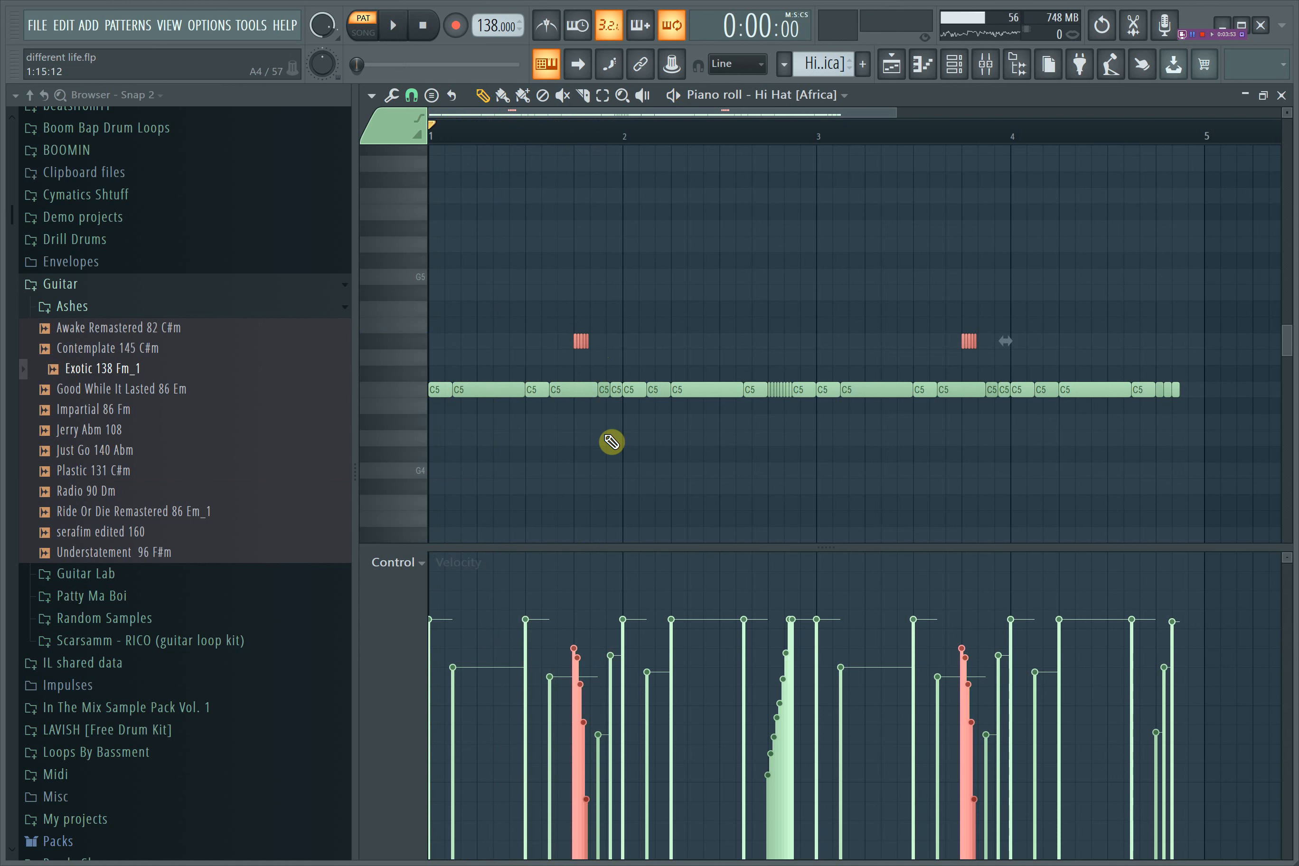
# - Select the rapid C5 roll near the end of bar 2 and play the pattern, moving the playhead just before that roll
pyautogui.moveTo(770, 366); pyautogui.dragTo(798, 408)
pyautogui.press('space')
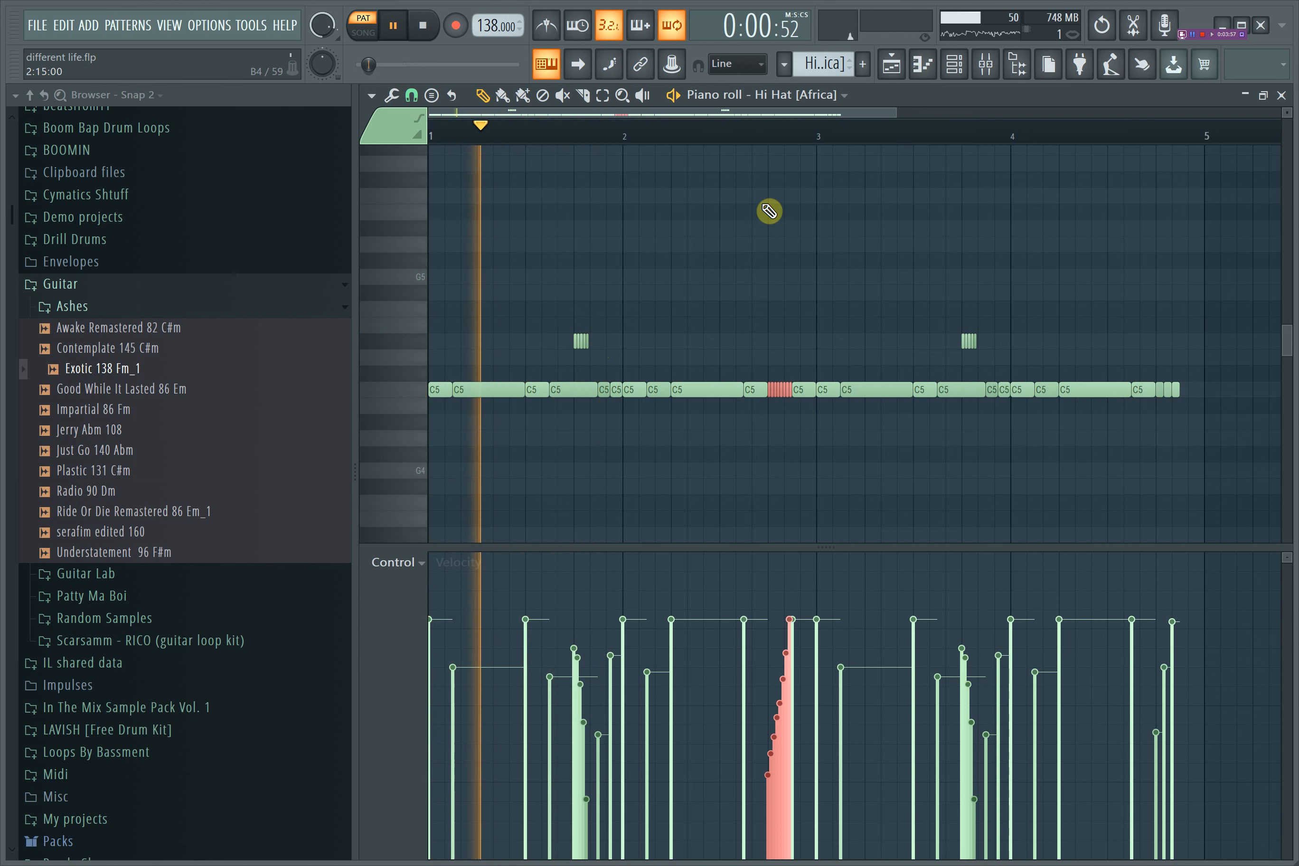
pyautogui.click(759, 124)
pyautogui.press('space')
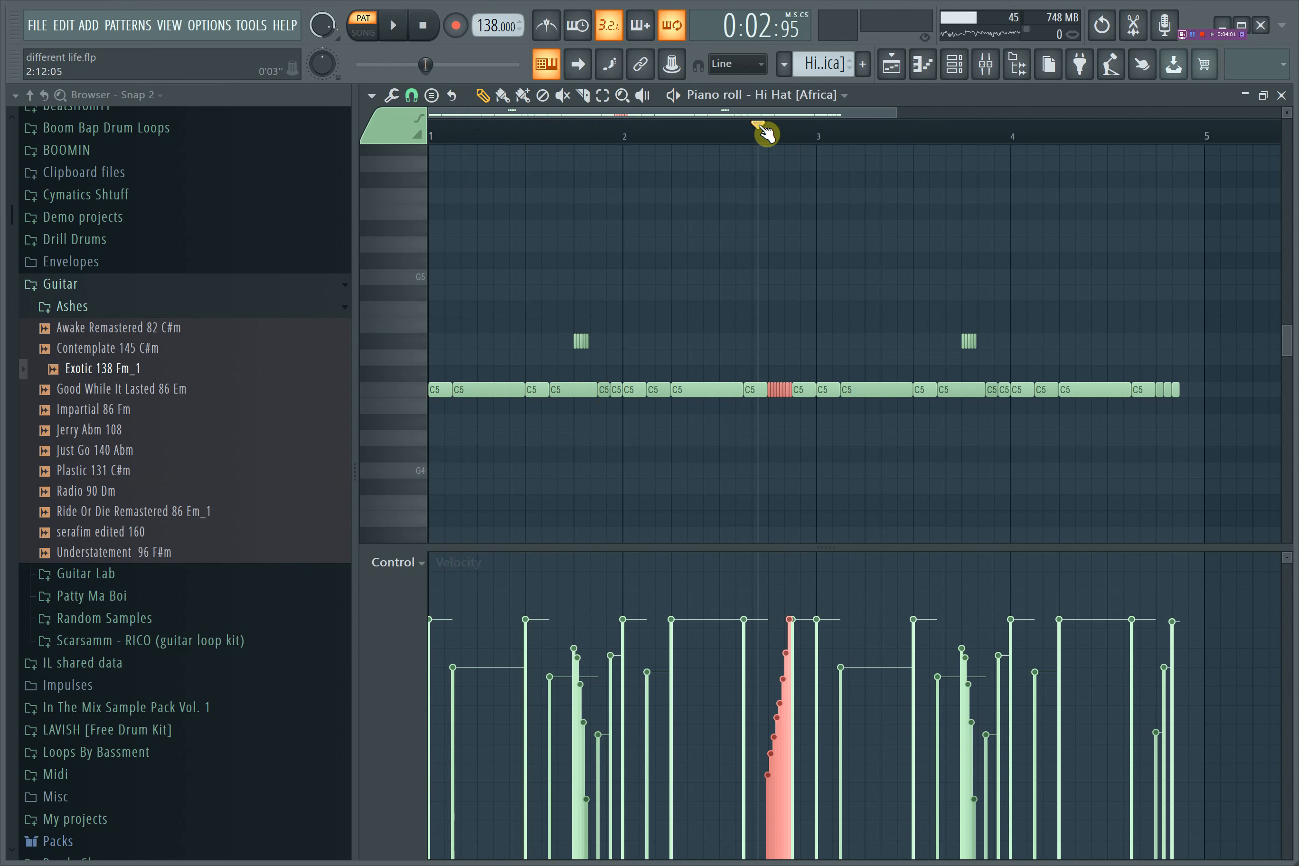
pyautogui.moveTo(564, 326); pyautogui.dragTo(665, 386)
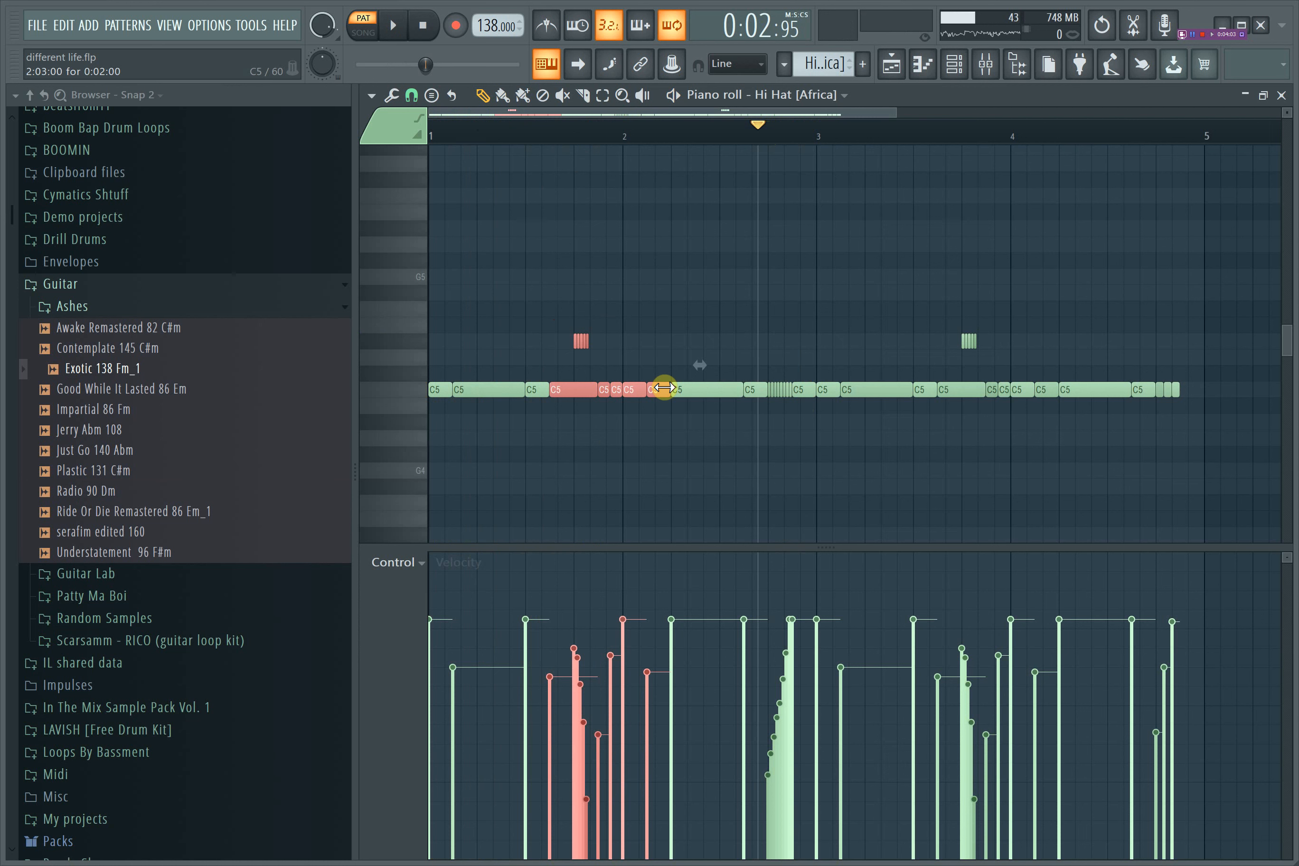
pyautogui.click(717, 294)
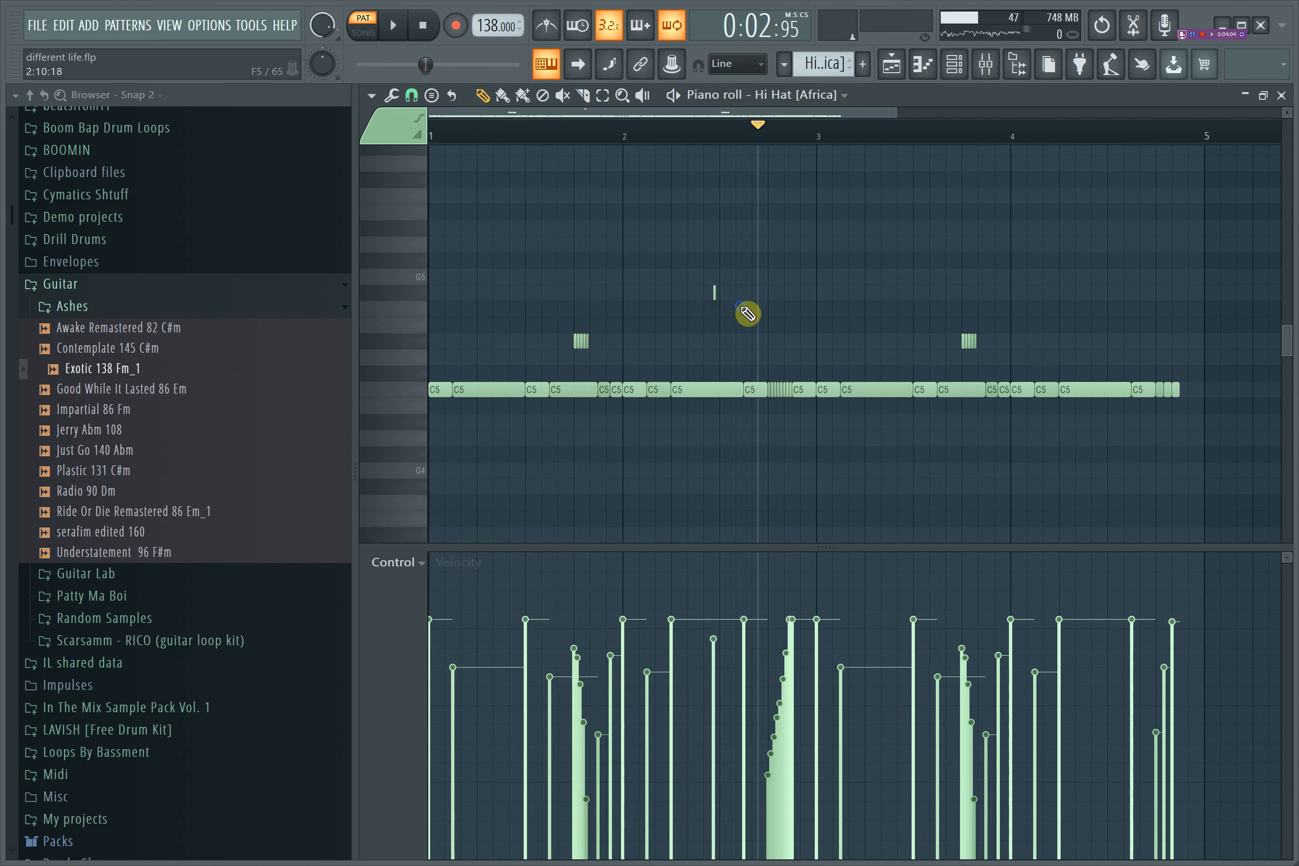
pyautogui.rightClick(707, 295)
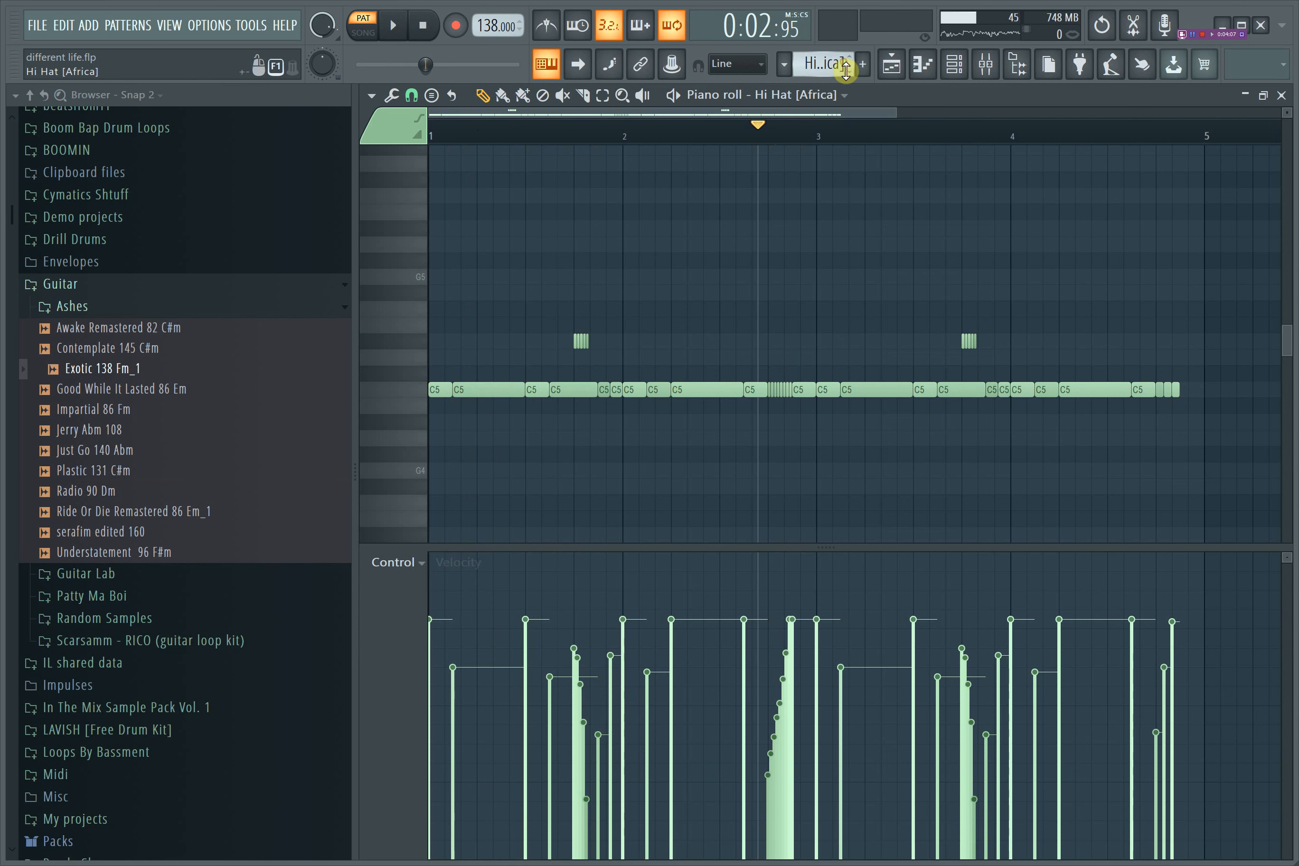
pyautogui.click(845, 66)
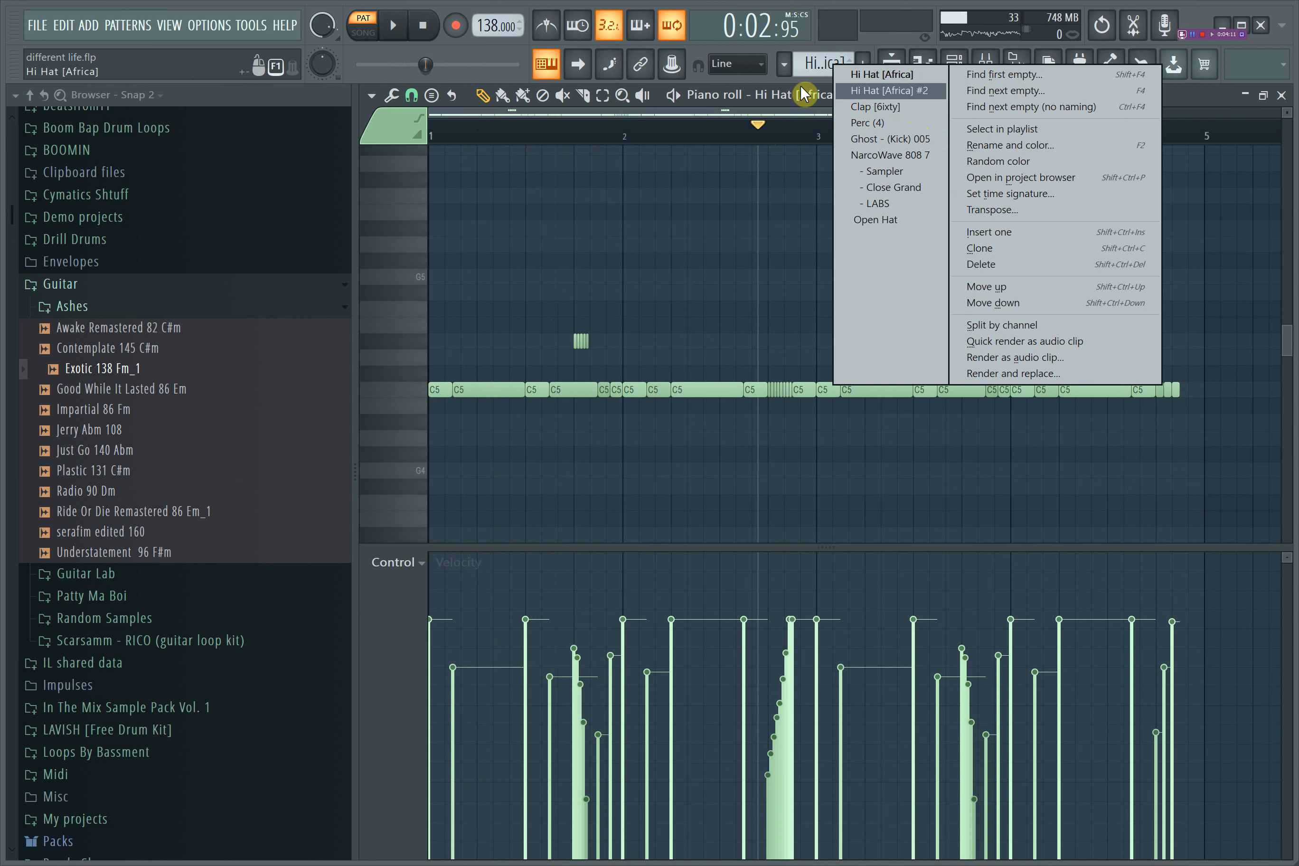
pyautogui.click(1195, 91)
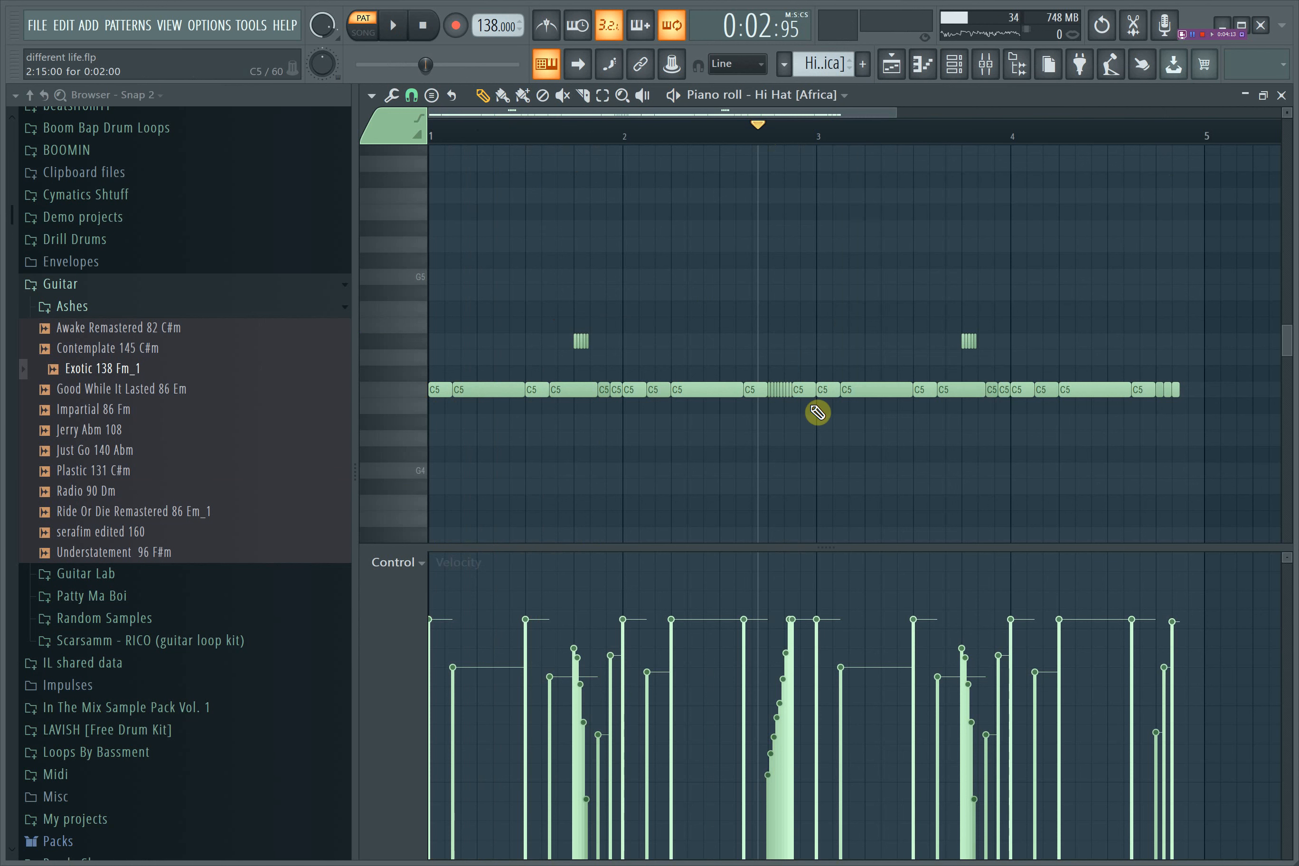
# - Play the Hi Hat [Africa] pattern from its start with the first bars enlarged
pyautogui.moveTo(892, 113); pyautogui.dragTo(618, 114)
pyautogui.click(425, 24)
pyautogui.press('space')
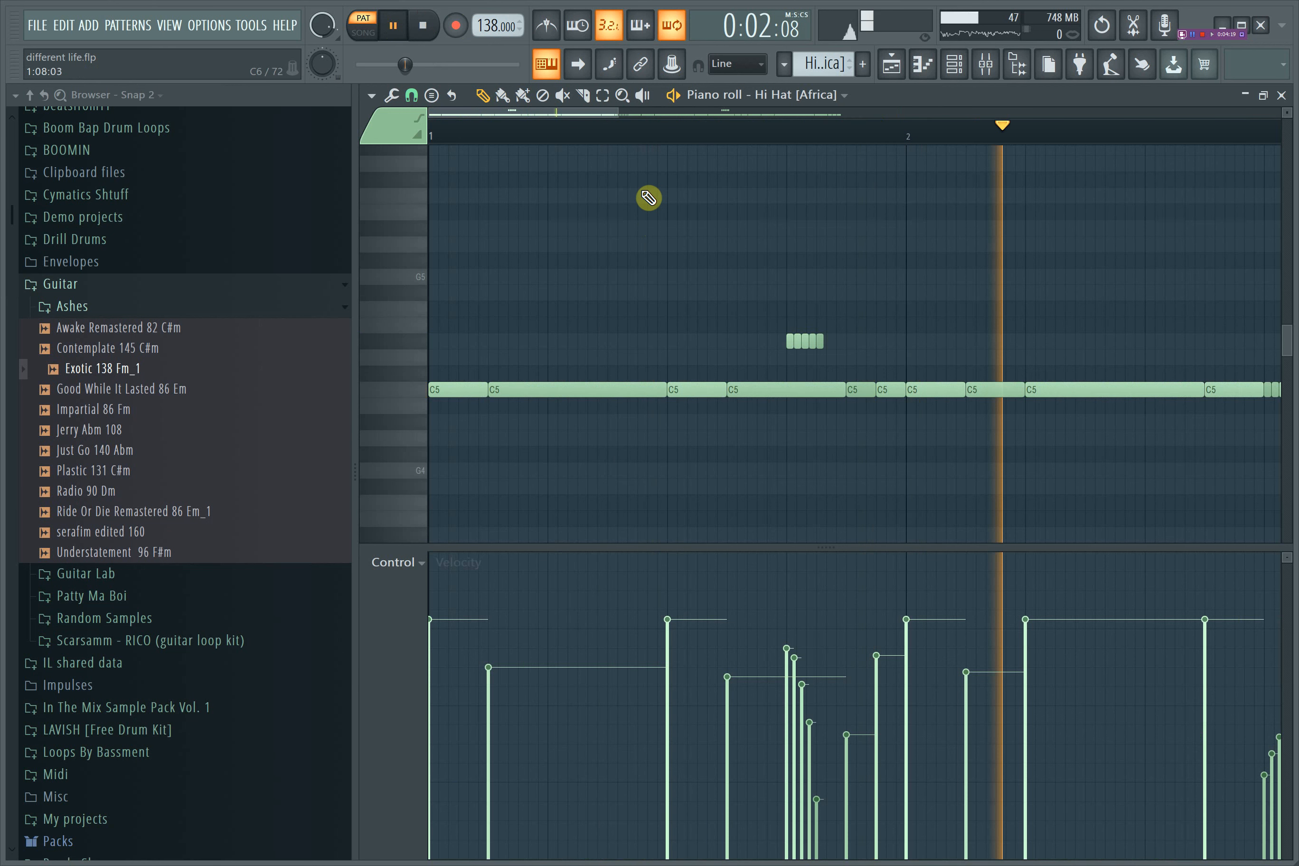
pyautogui.press('space')
pyautogui.moveTo(624, 115); pyautogui.dragTo(704, 127)
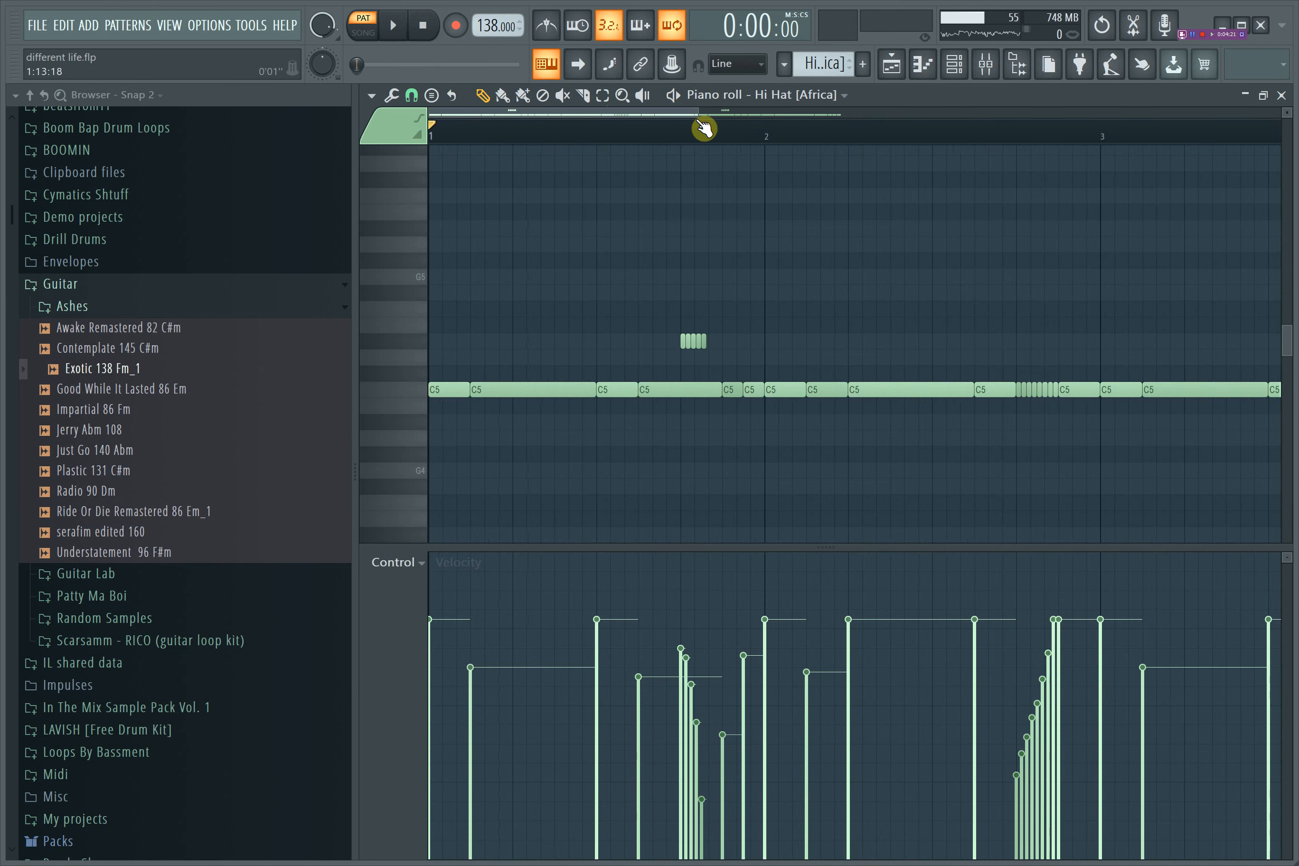
# - Switch to the Hi Hat [Africa] #2 pattern and target its matching channel in the piano roll
pyautogui.click(847, 104)
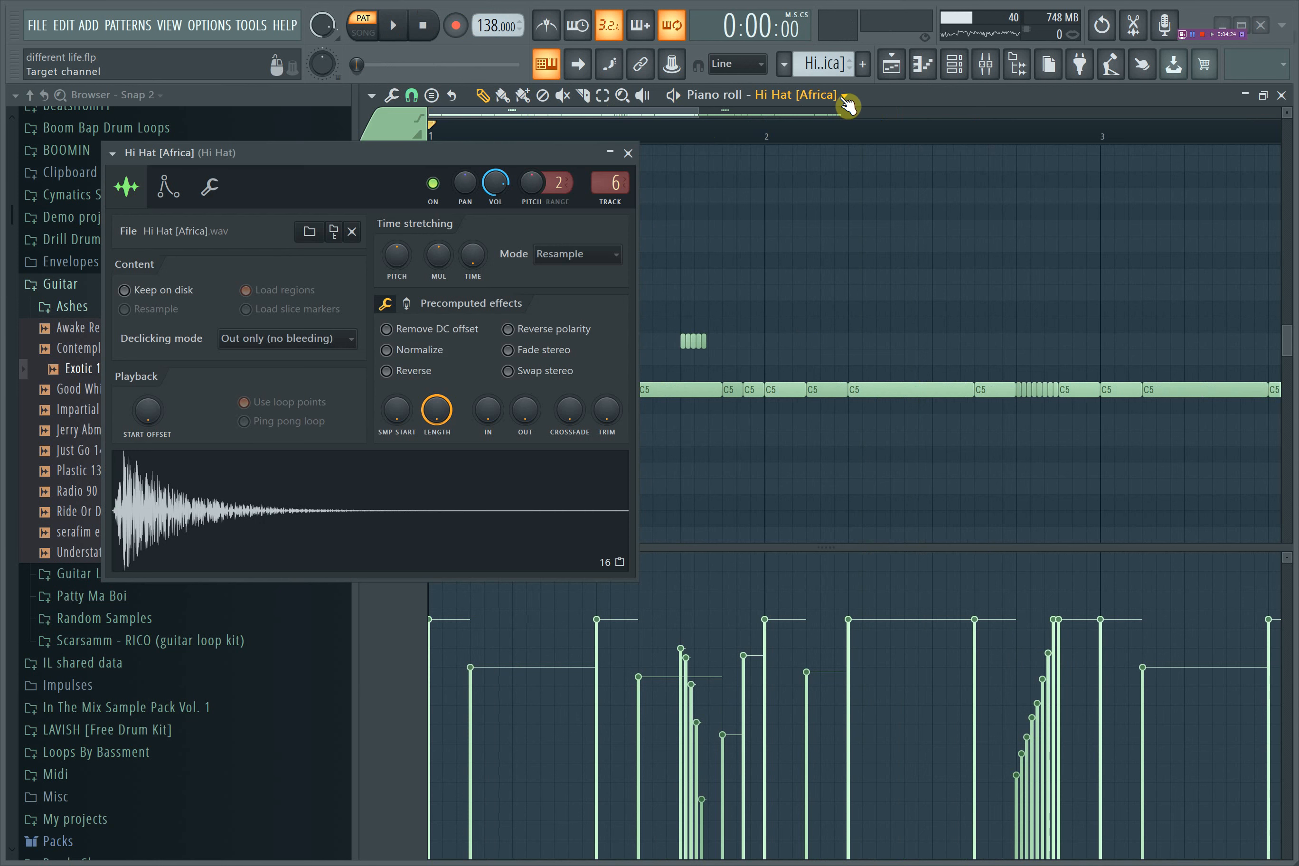
pyautogui.click(826, 63)
pyautogui.click(876, 96)
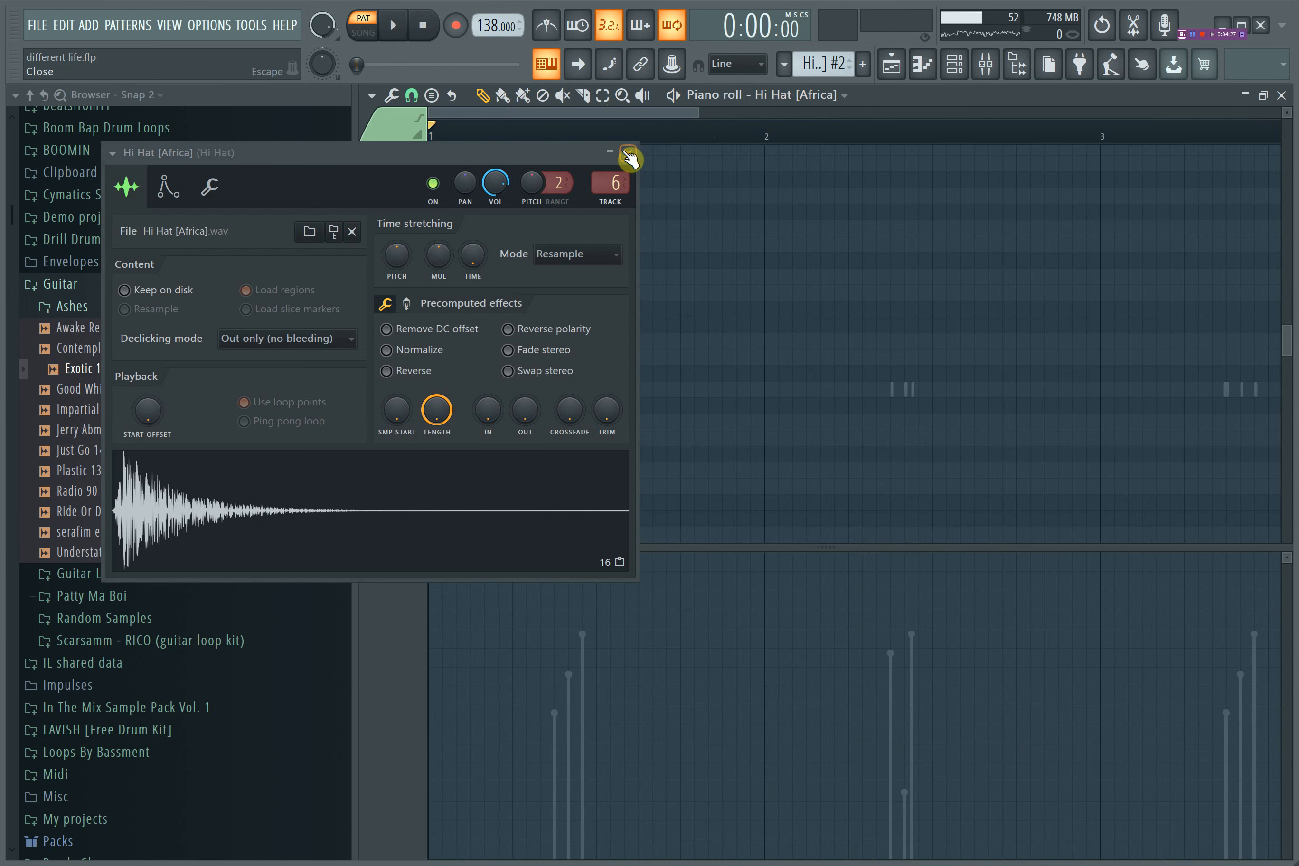
pyautogui.click(628, 152)
pyautogui.click(832, 103)
pyautogui.click(826, 256)
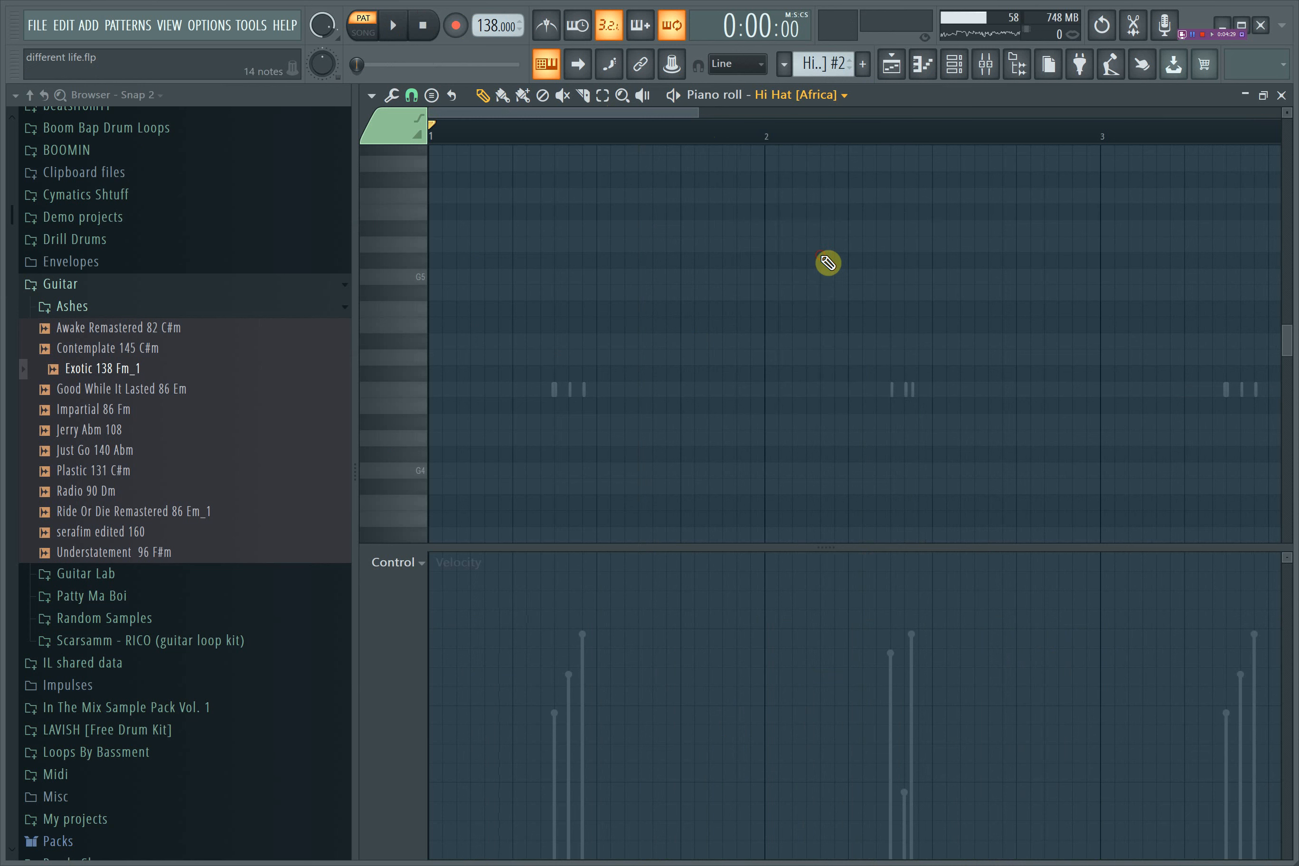
# - Play the Hi Hat [Africa] #2 pattern with all four bars in view
pyautogui.press('space')
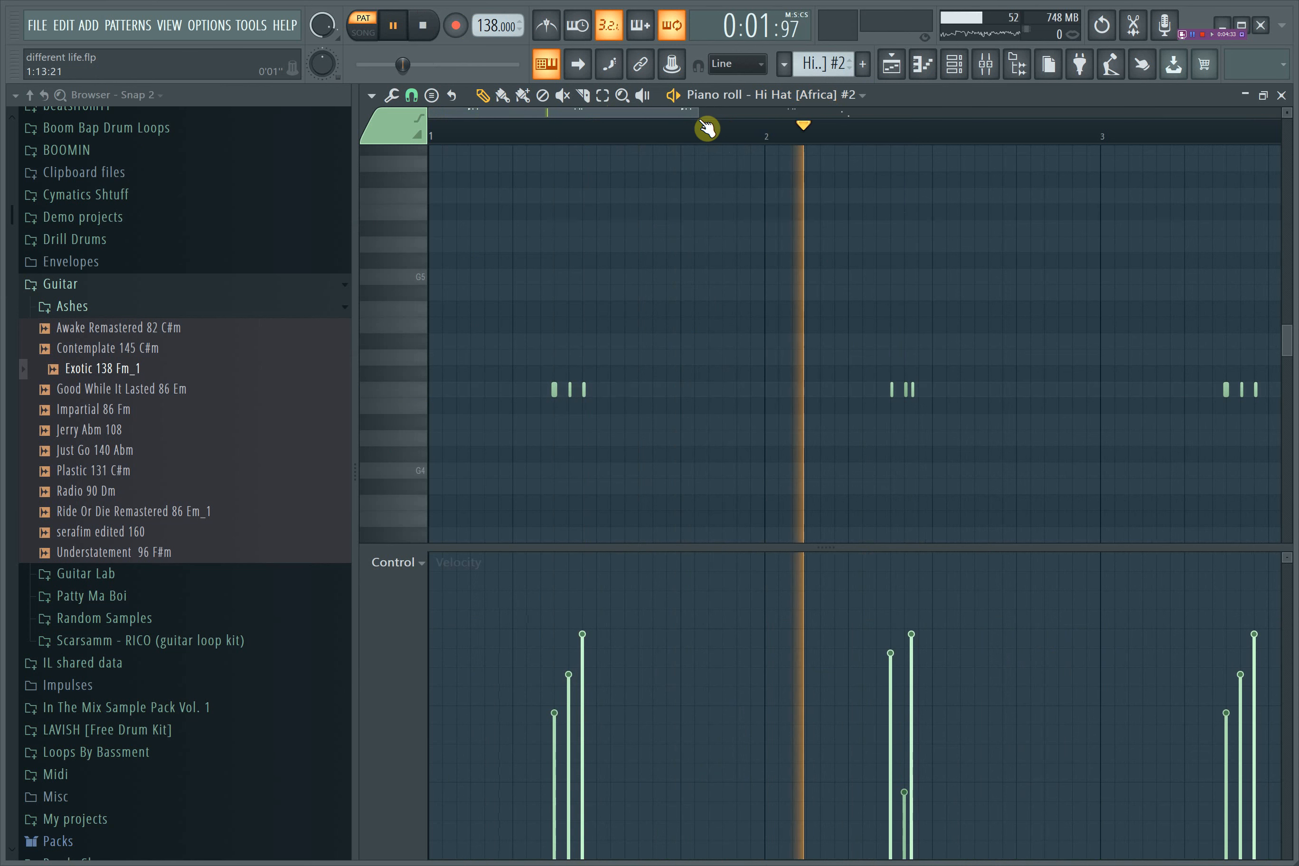
pyautogui.moveTo(696, 116); pyautogui.dragTo(878, 127)
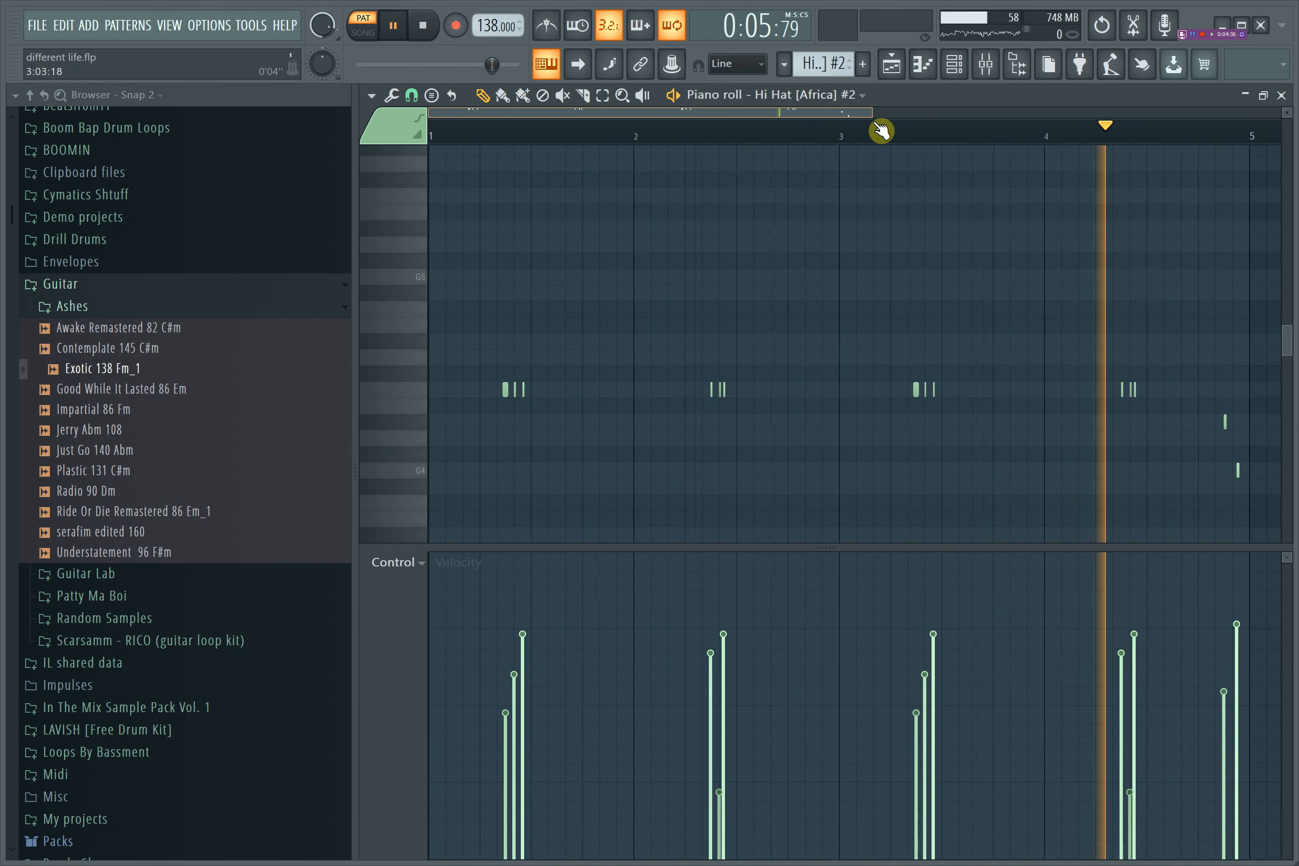
pyautogui.press('space')
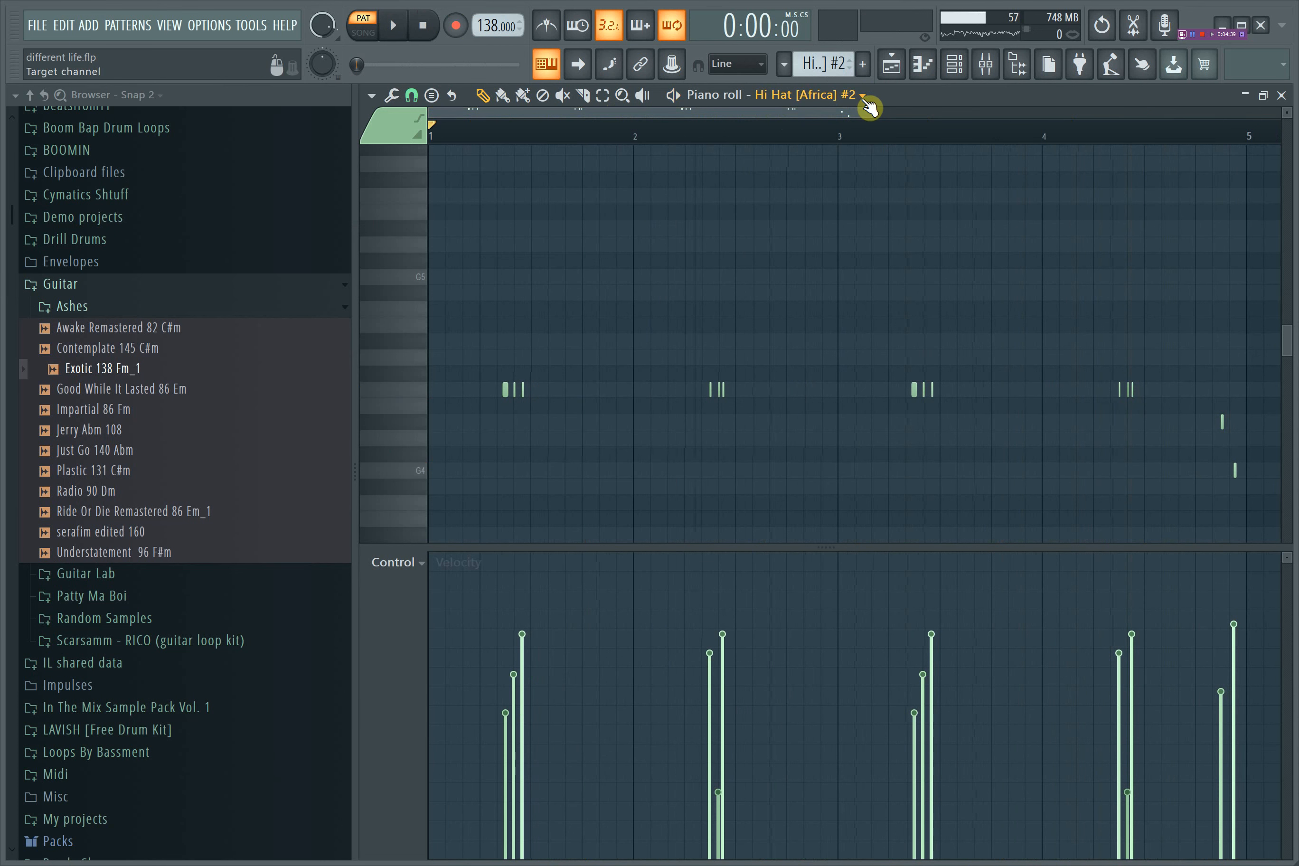
# - Return to the playlist in song mode and play Track 4 soloed from bar 9
pyautogui.click(1245, 95)
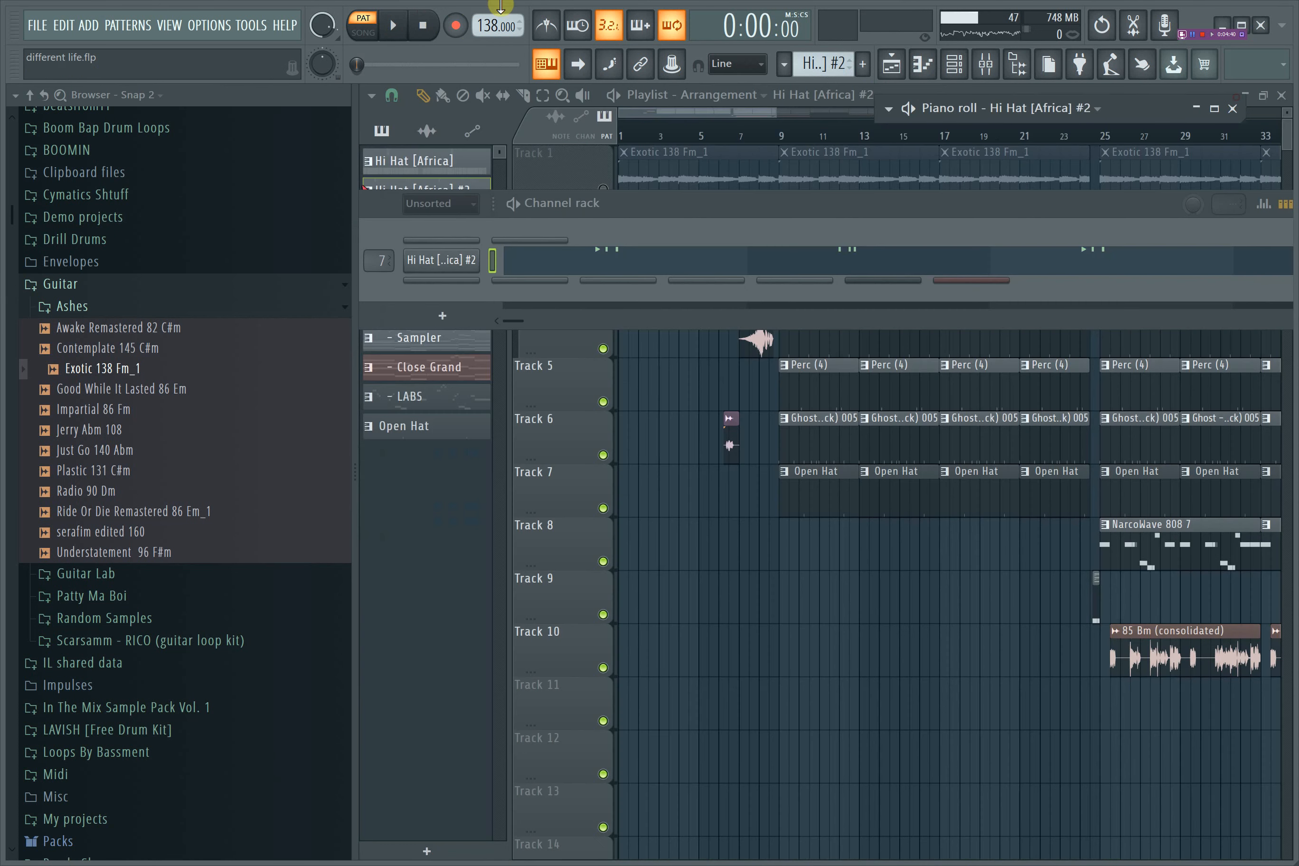
pyautogui.click(363, 32)
pyautogui.click(458, 626)
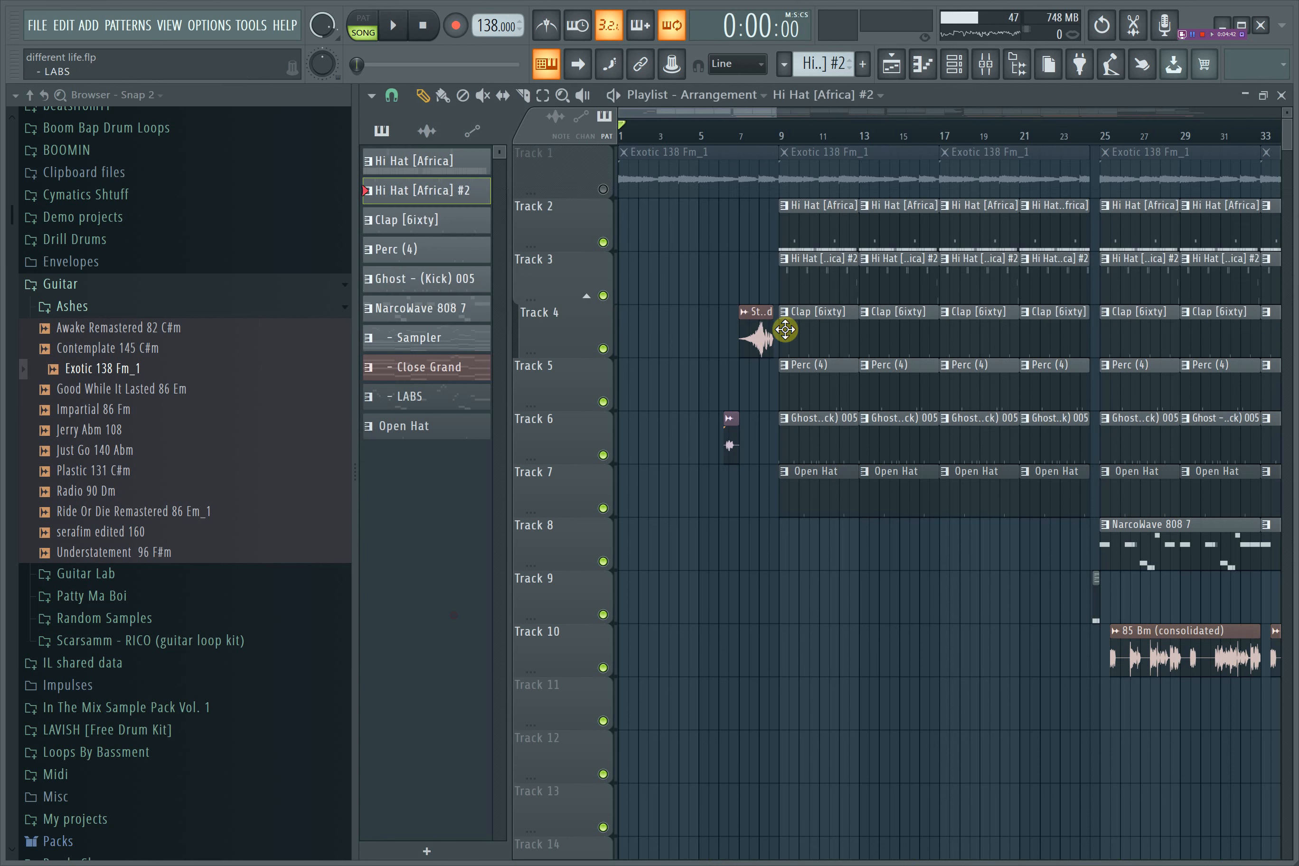
pyautogui.rightClick(603, 349)
pyautogui.click(784, 137)
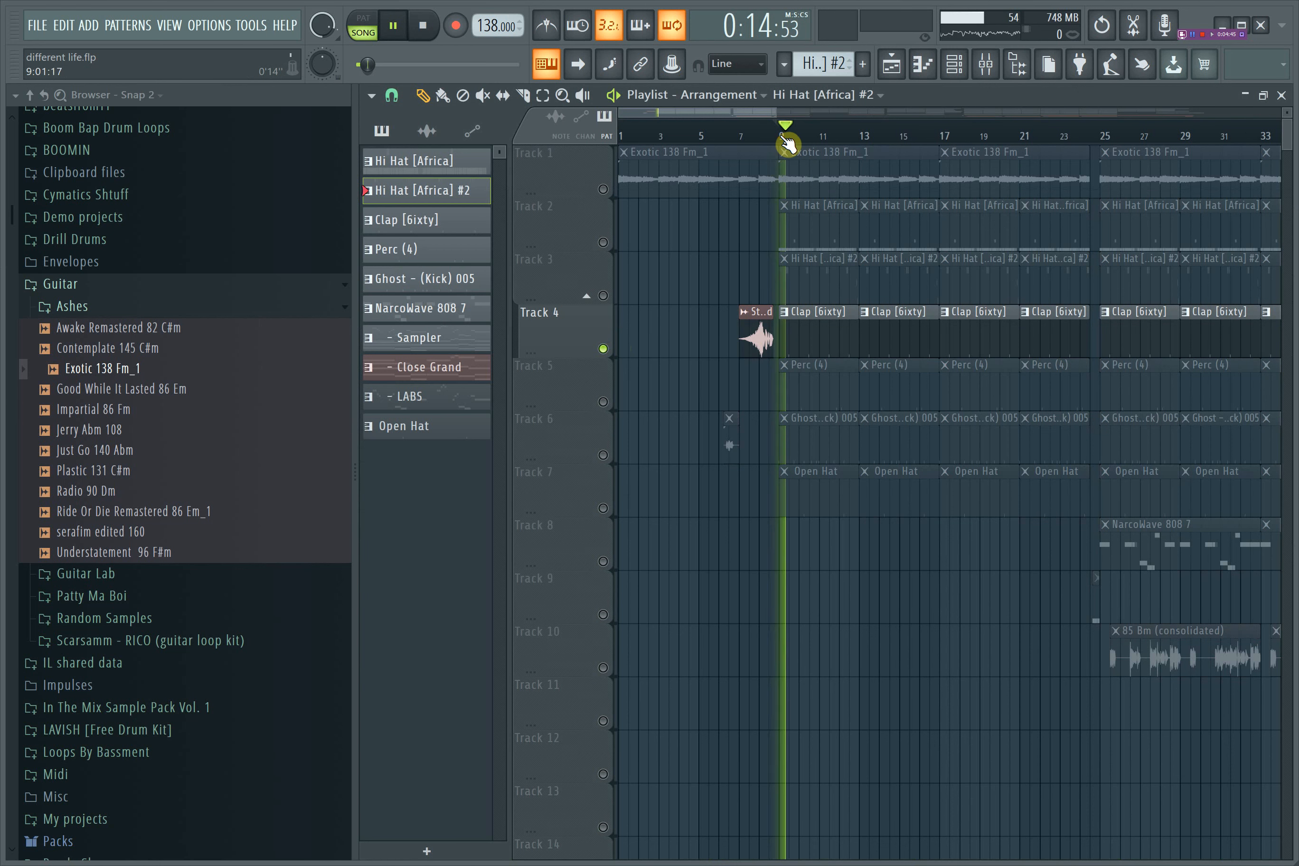
# - Unmute Track 5 and replay the claps together with the Perc (4) clips from bar 9
pyautogui.click(603, 402)
pyautogui.press('space')
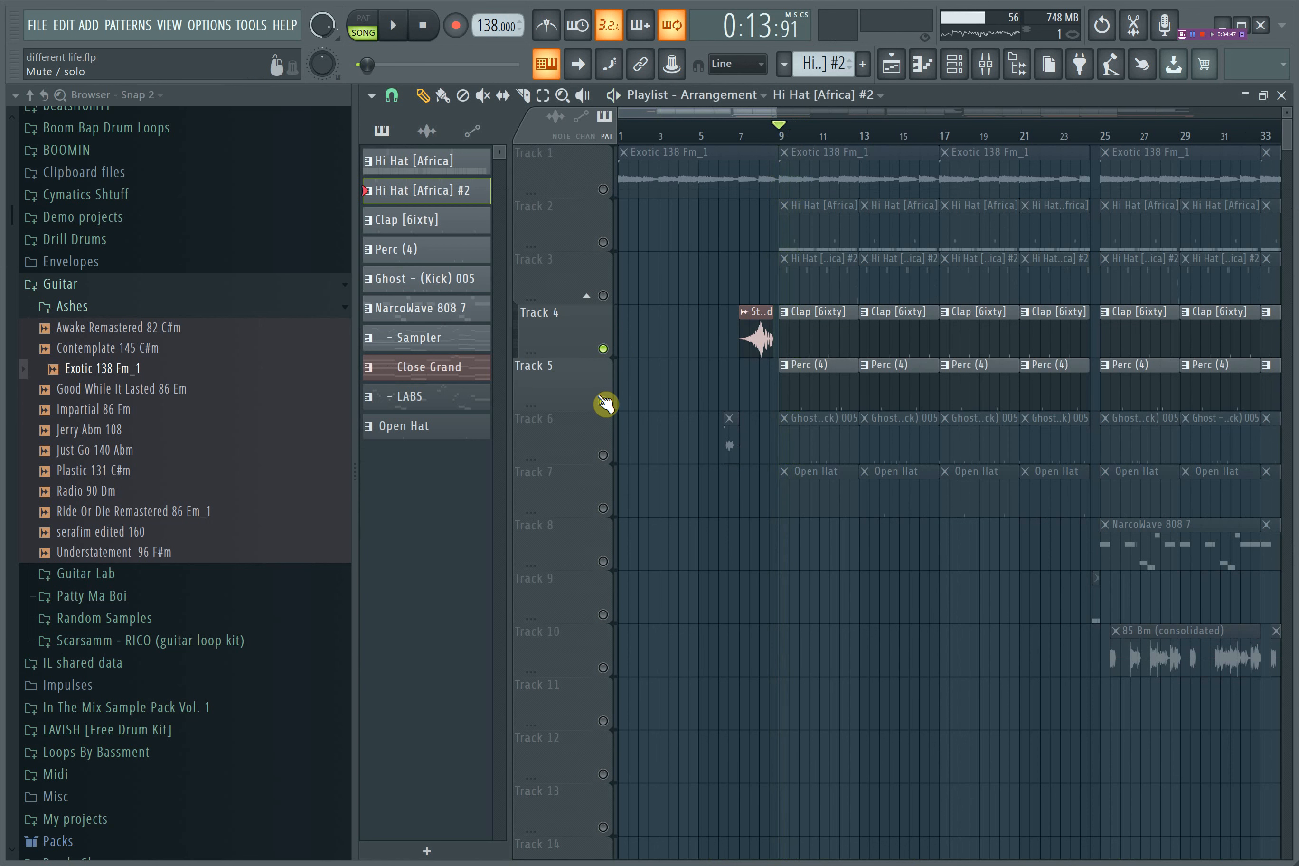
pyautogui.press('space')
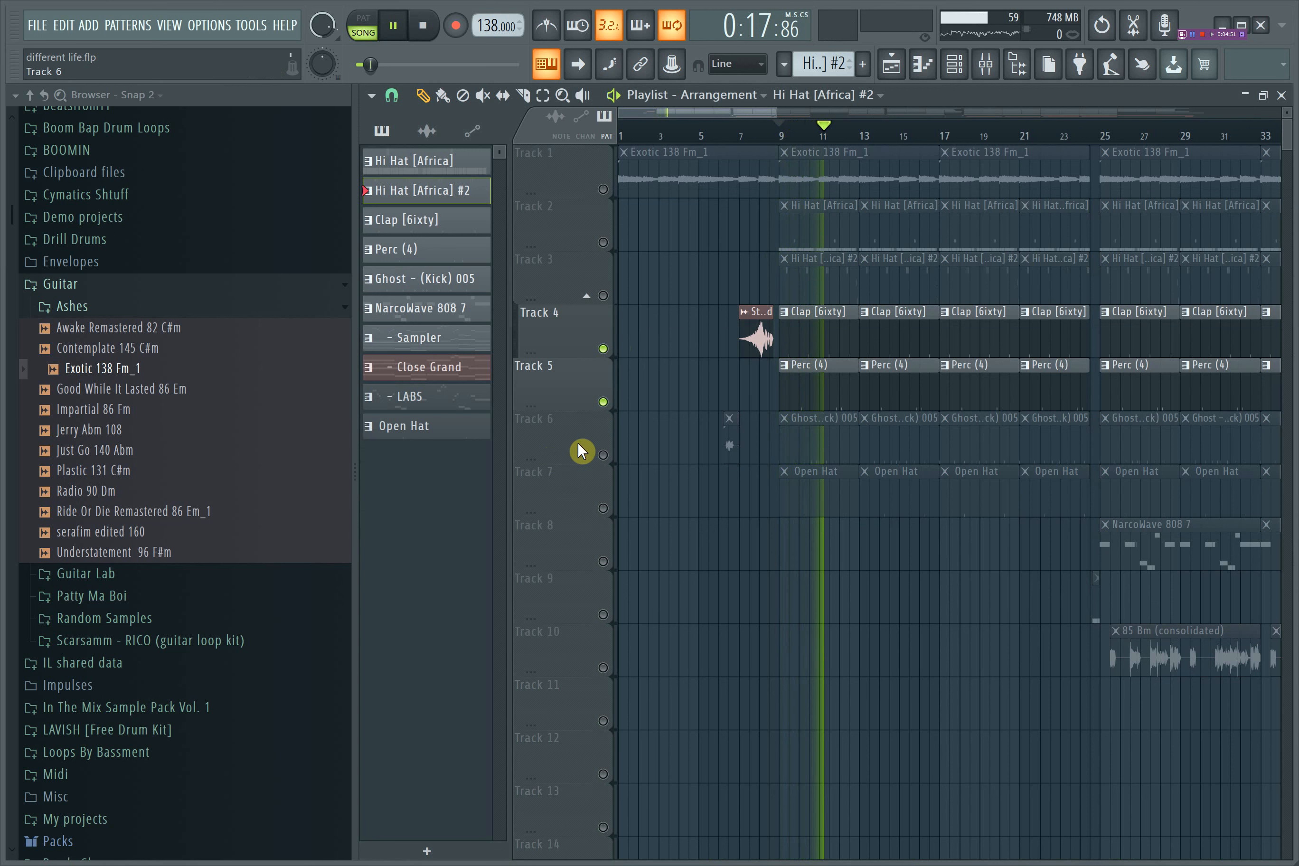
# - Bring in Track 6 and Track 7 alongside the claps and percs and replay from bar 9
pyautogui.click(603, 455)
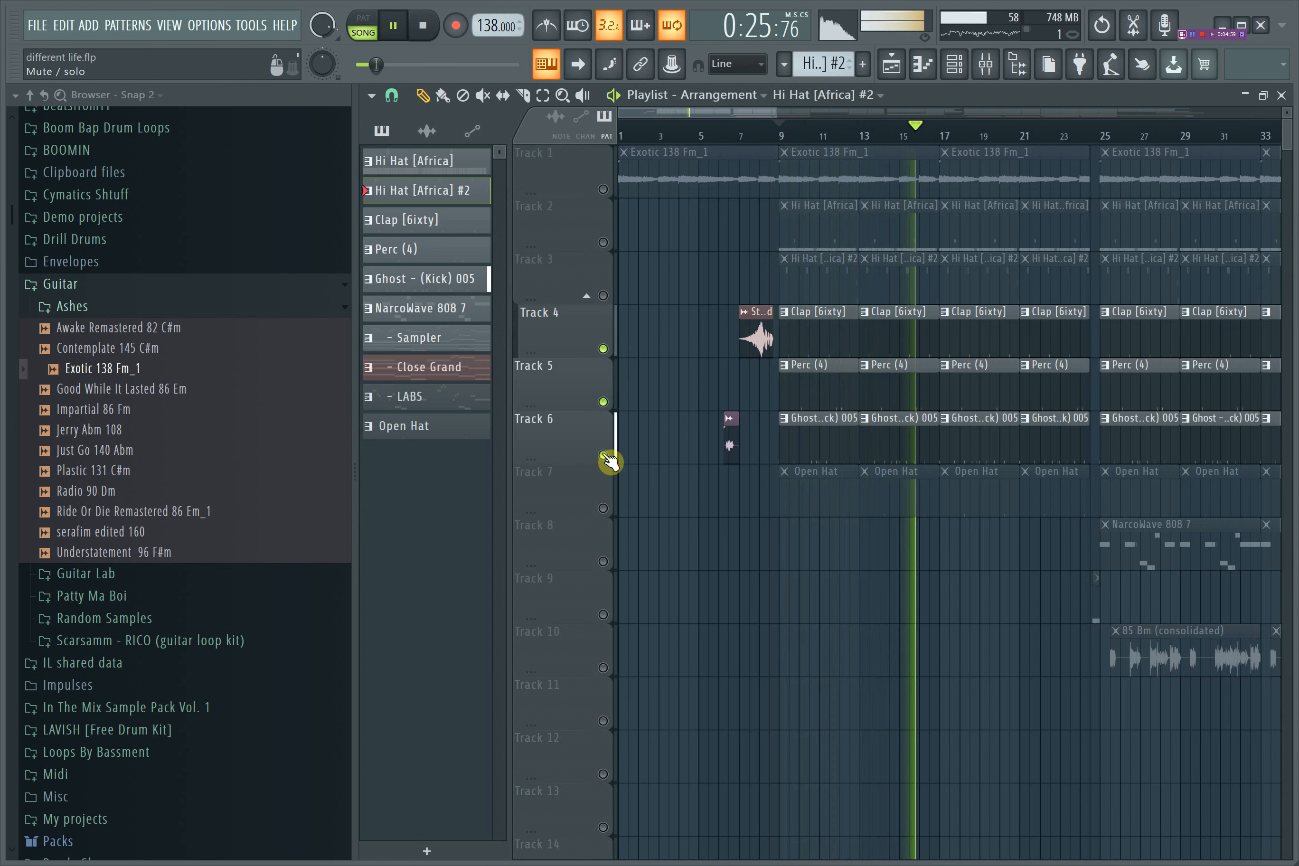
pyautogui.press('space')
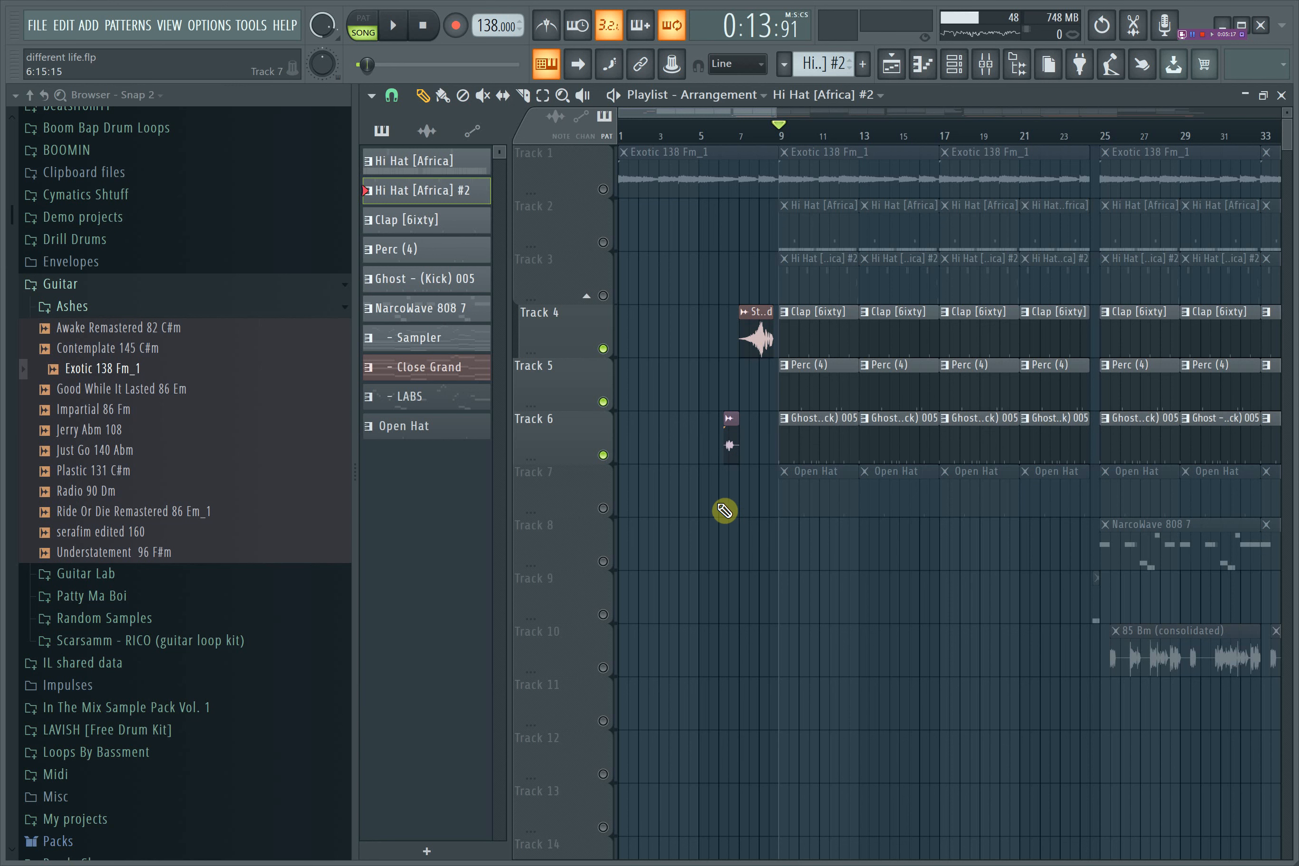
pyautogui.click(603, 509)
pyautogui.press('space')
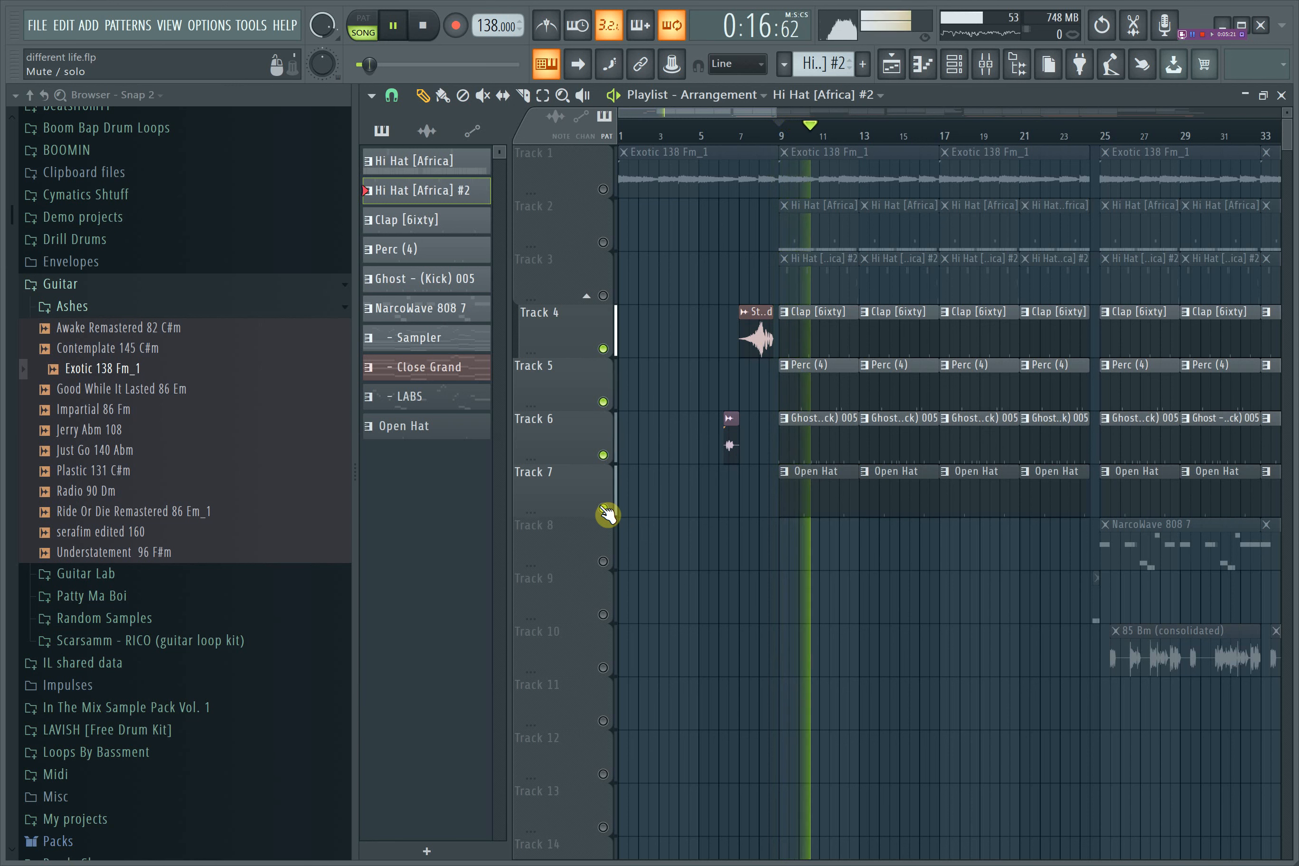
# - Unmute Track 2 and Track 3 and replay the hi-hats together with the other drum layers from bar 9
pyautogui.press('space')
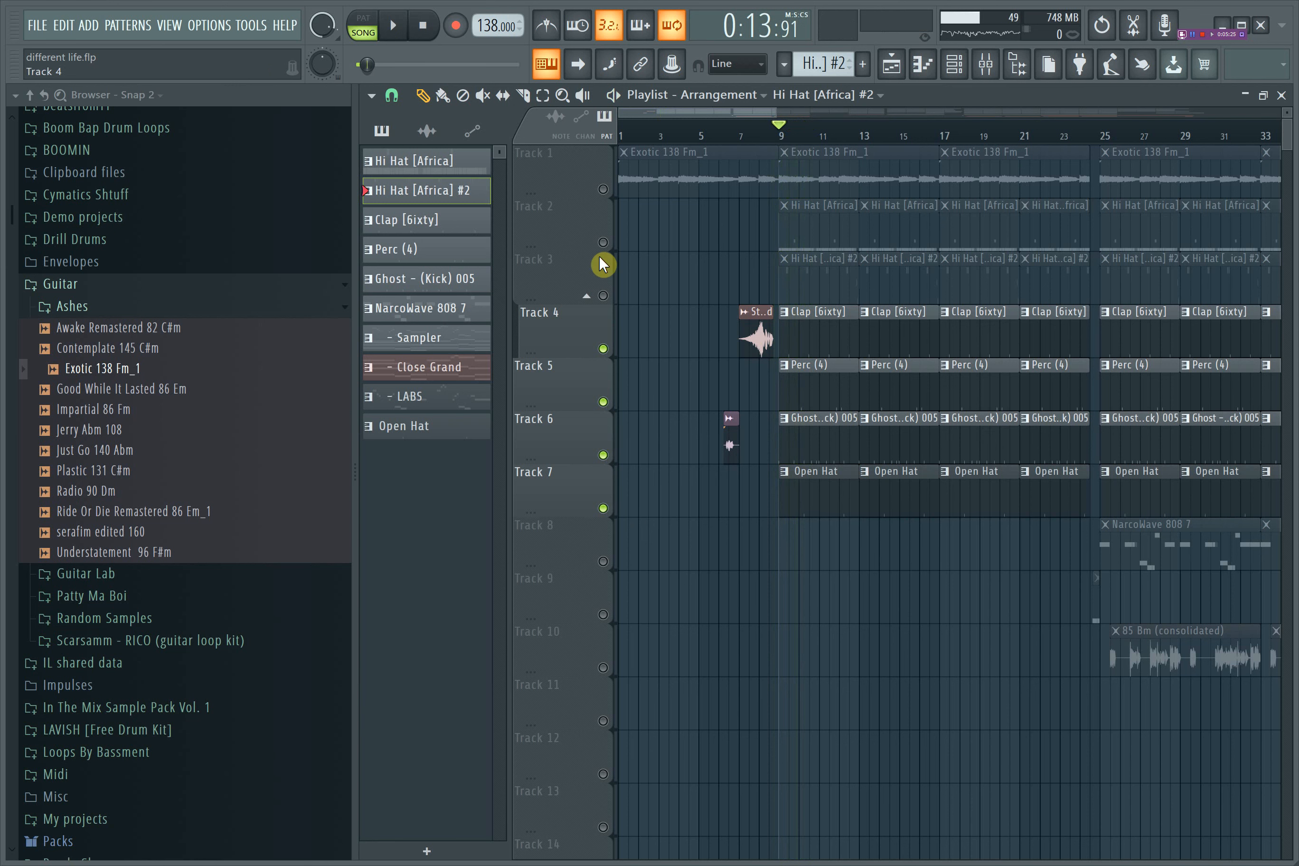
pyautogui.click(603, 243)
pyautogui.click(603, 296)
pyautogui.press('space')
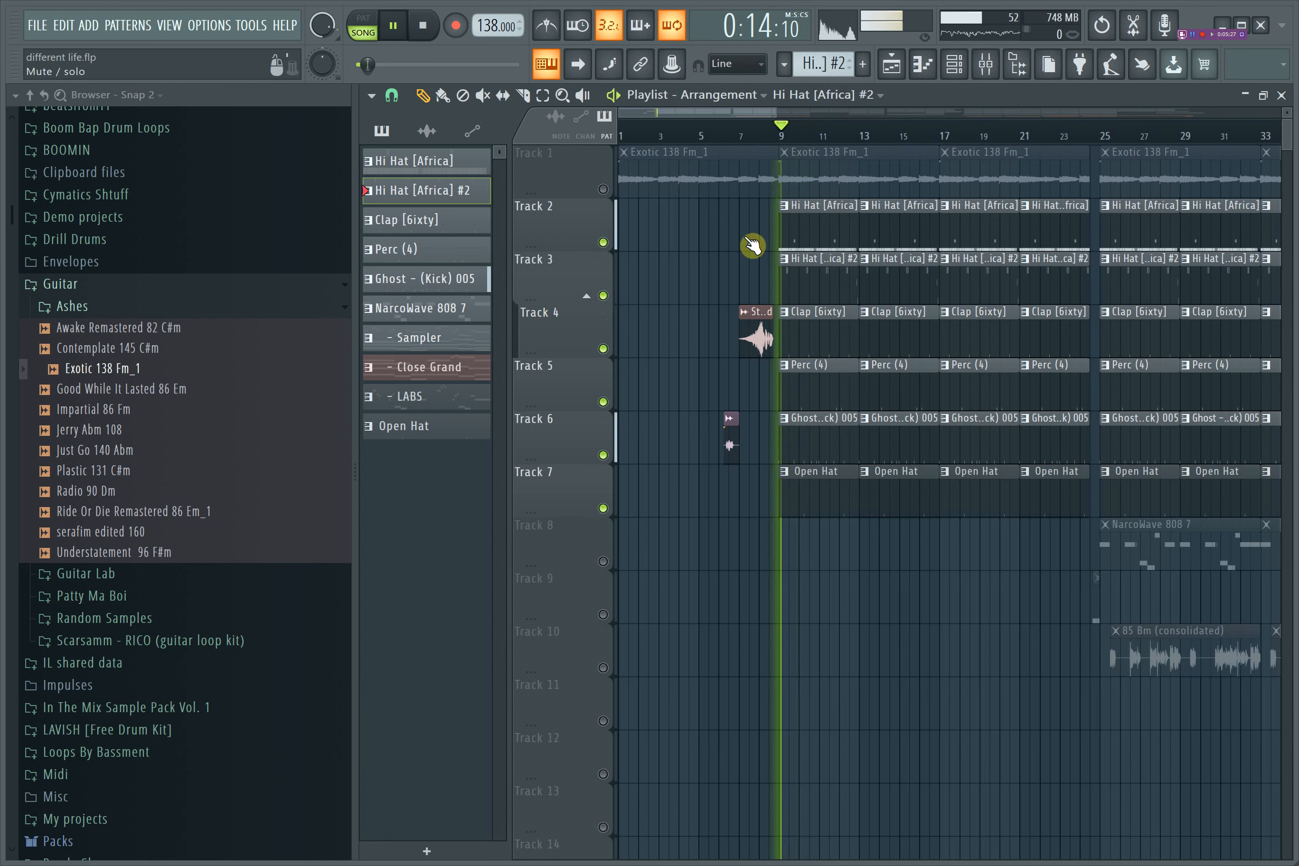
pyautogui.moveTo(829, 116); pyautogui.dragTo(852, 117)
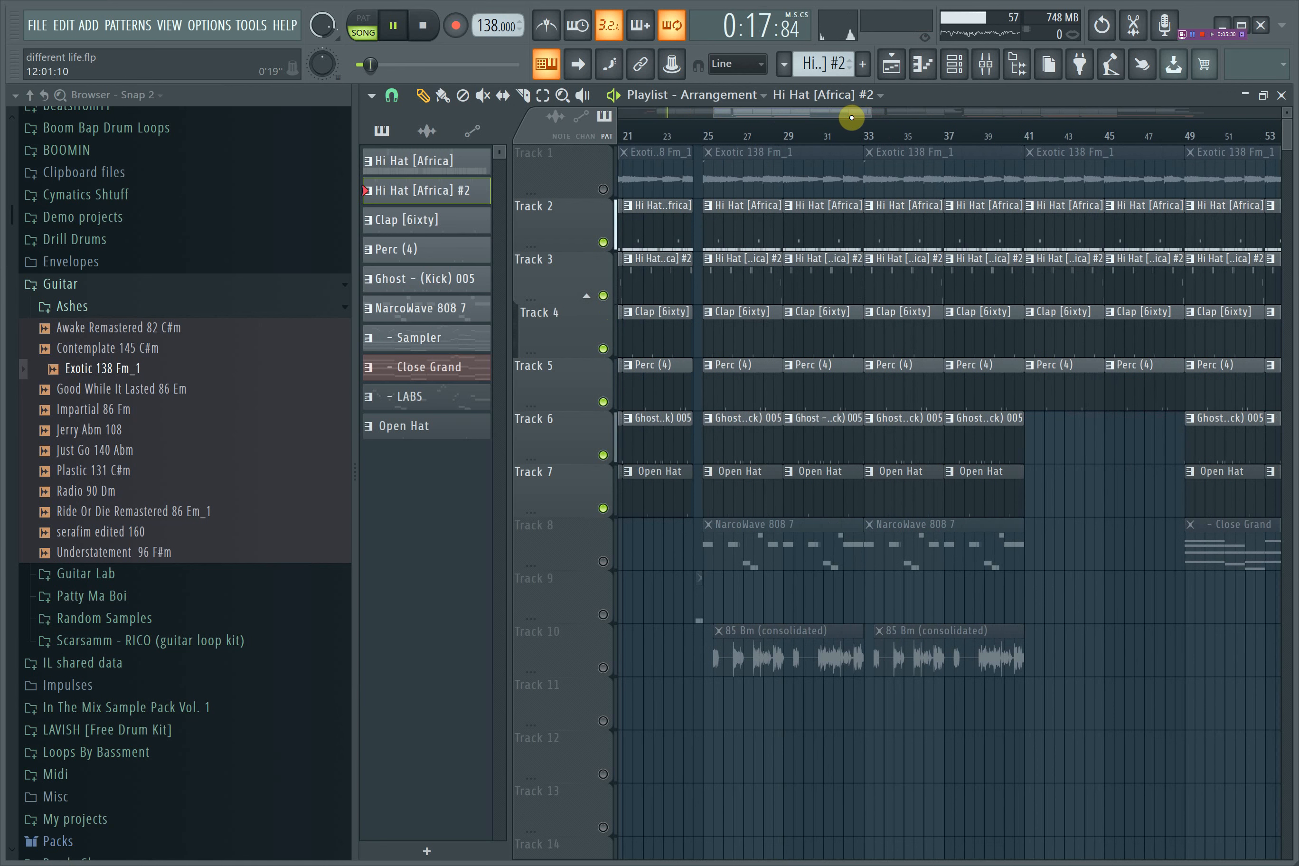
pyautogui.press('space')
# - Unmute Track 9 and play the drums from bar 23 into the short clip just before bar 25
pyautogui.click(603, 614)
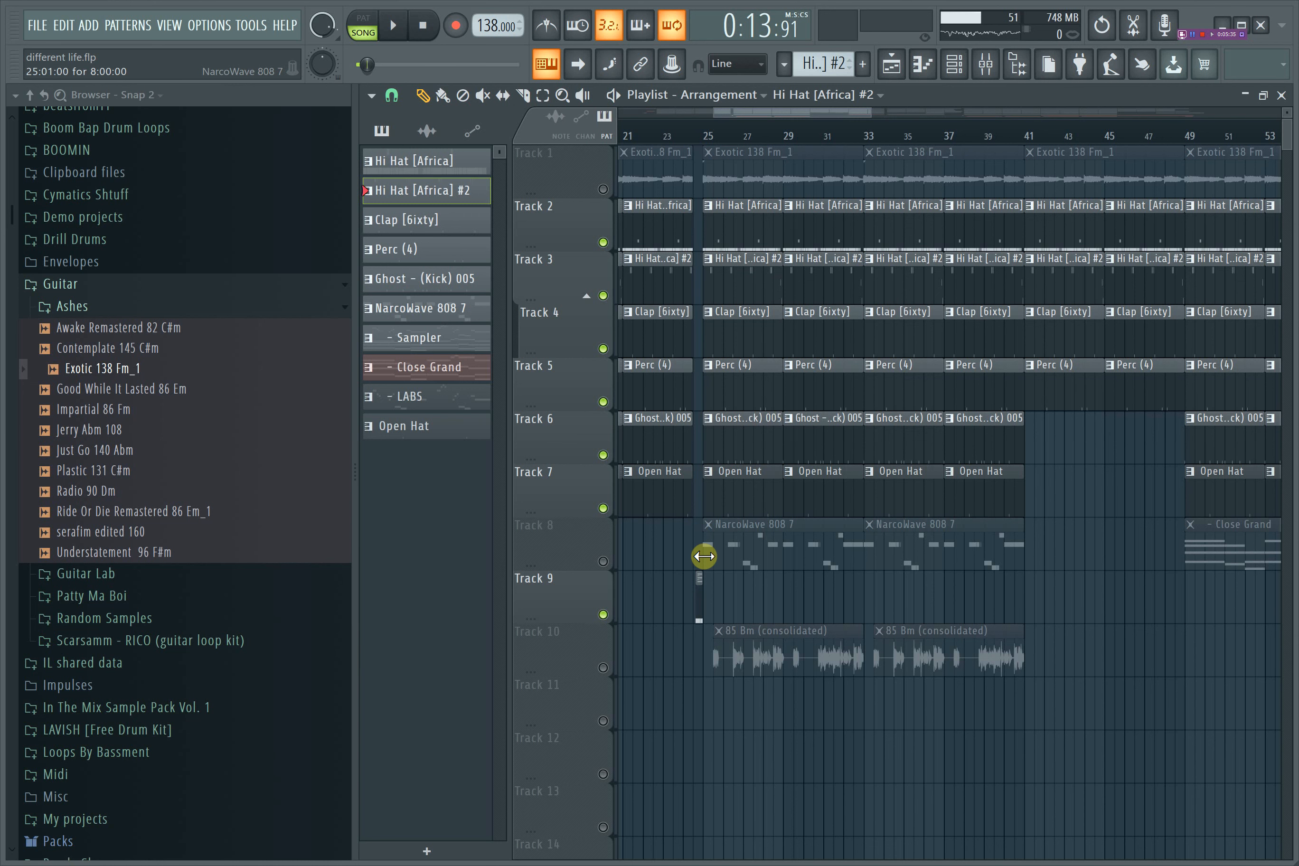
pyautogui.click(679, 133)
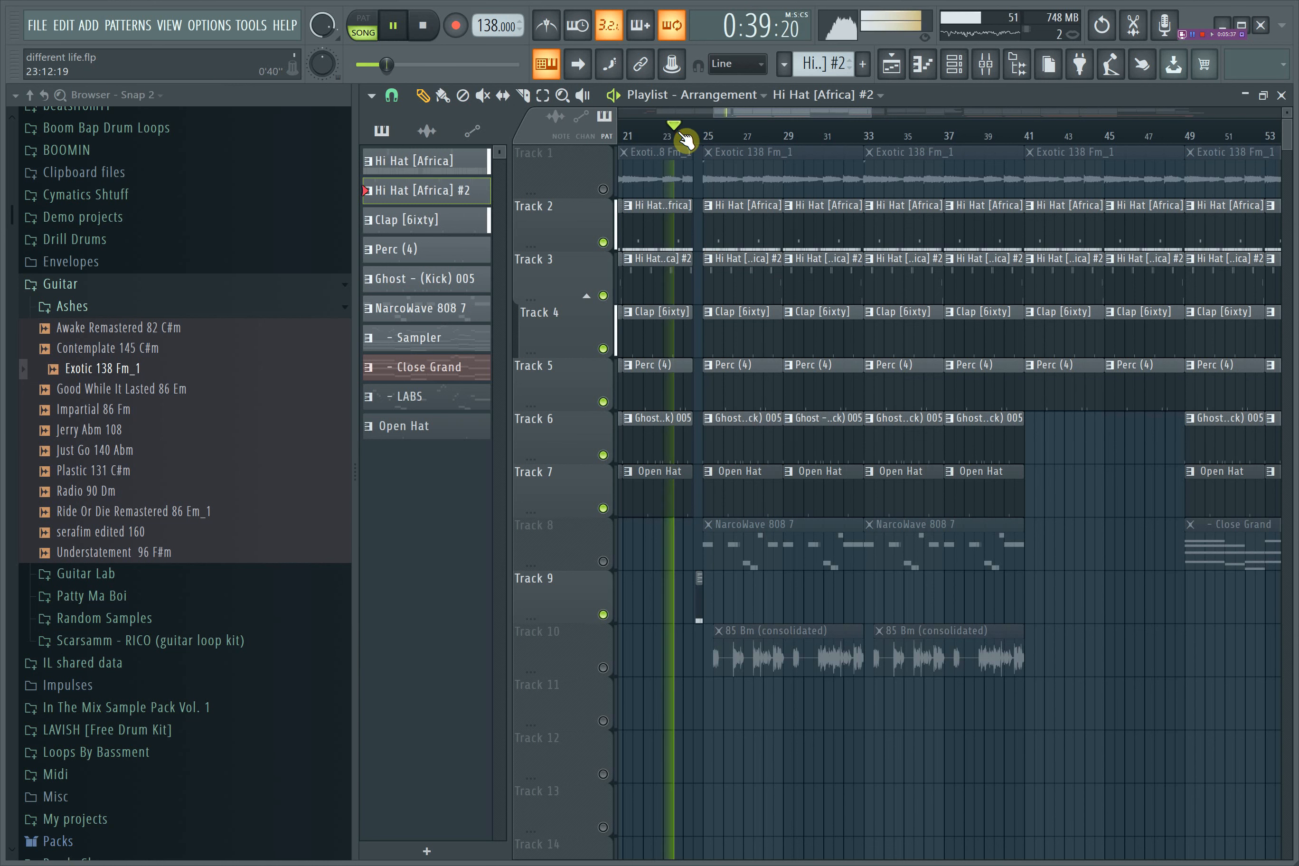
pyautogui.moveTo(864, 111); pyautogui.dragTo(768, 121)
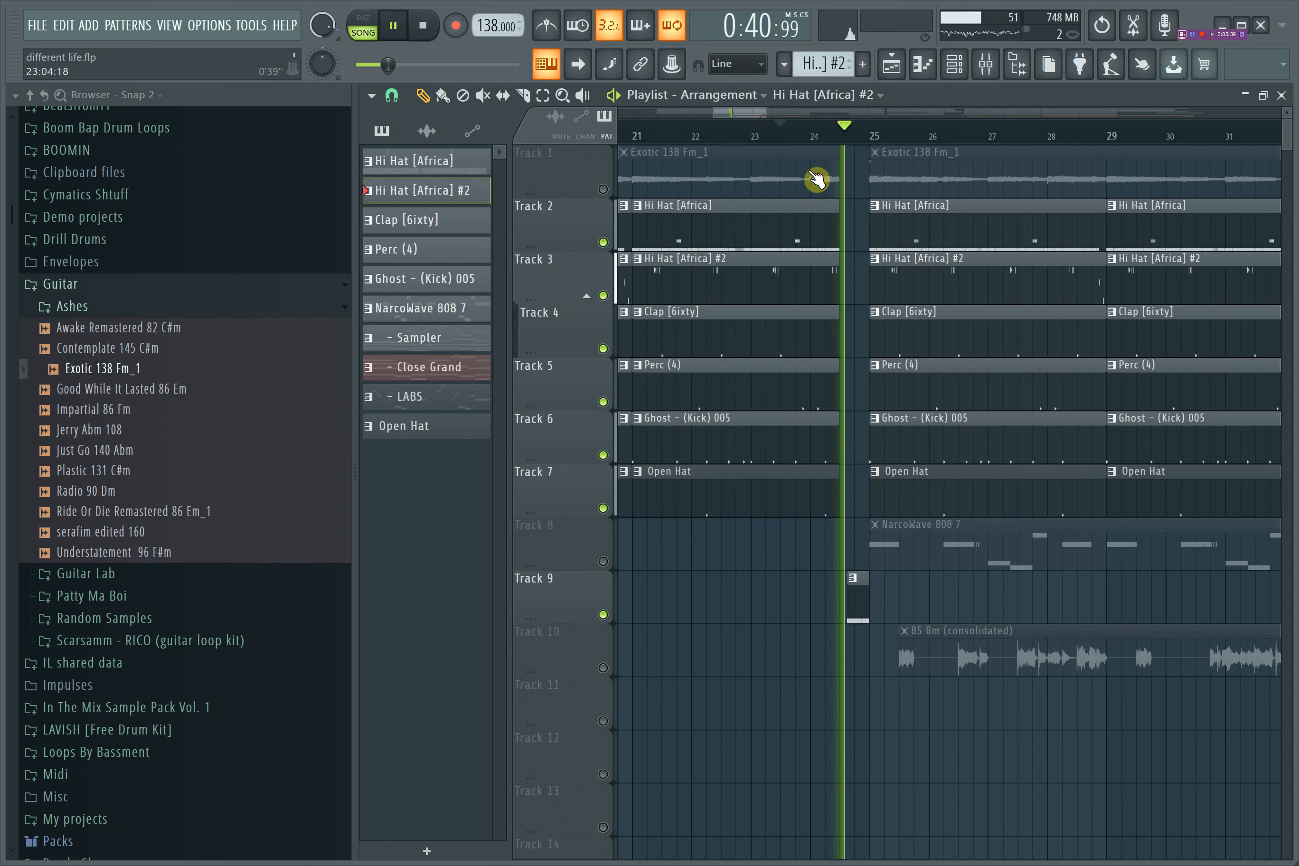
pyautogui.press('space')
# - Unmute Track 8 and play from bar 23 into the NarcoWave 808 7 section starting at bar 25
pyautogui.click(603, 561)
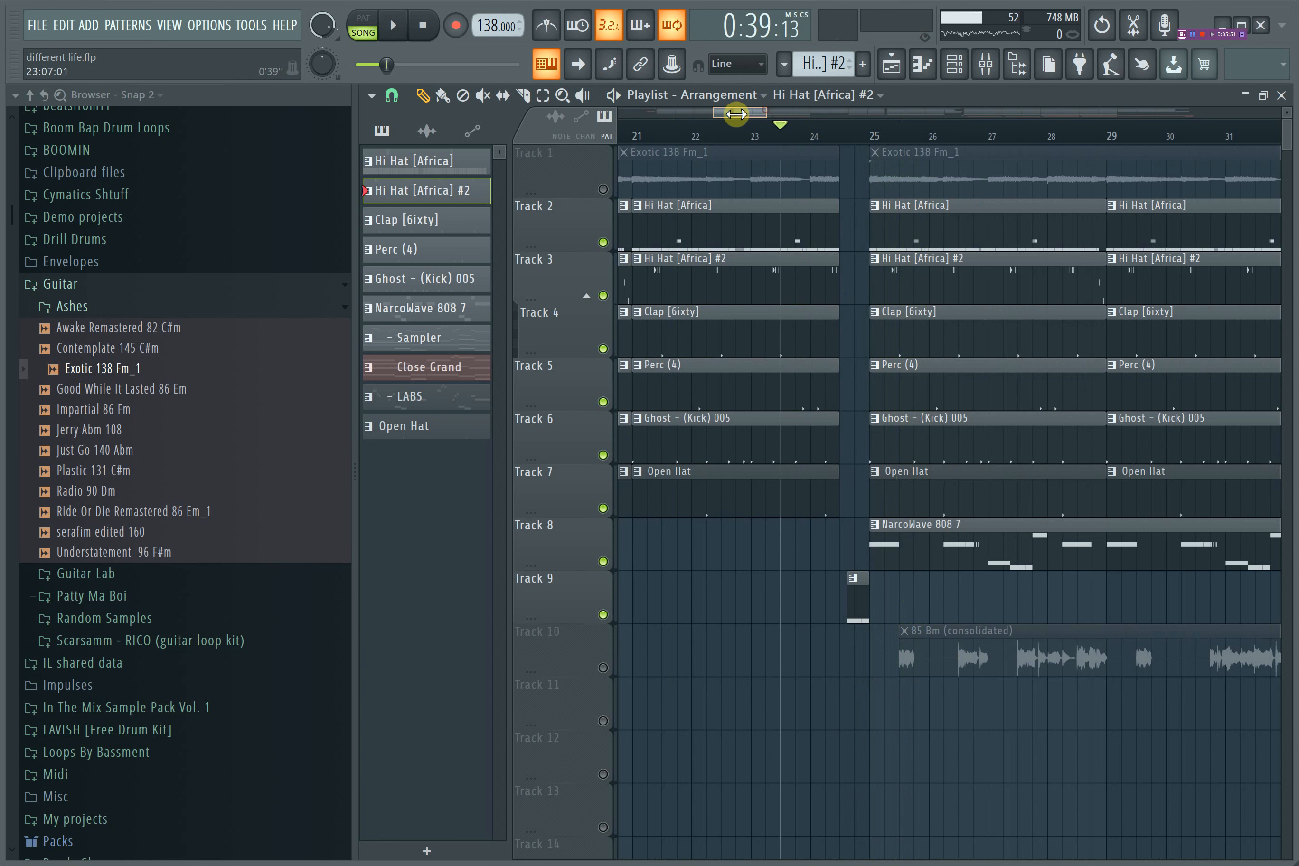
pyautogui.moveTo(766, 114); pyautogui.dragTo(736, 114)
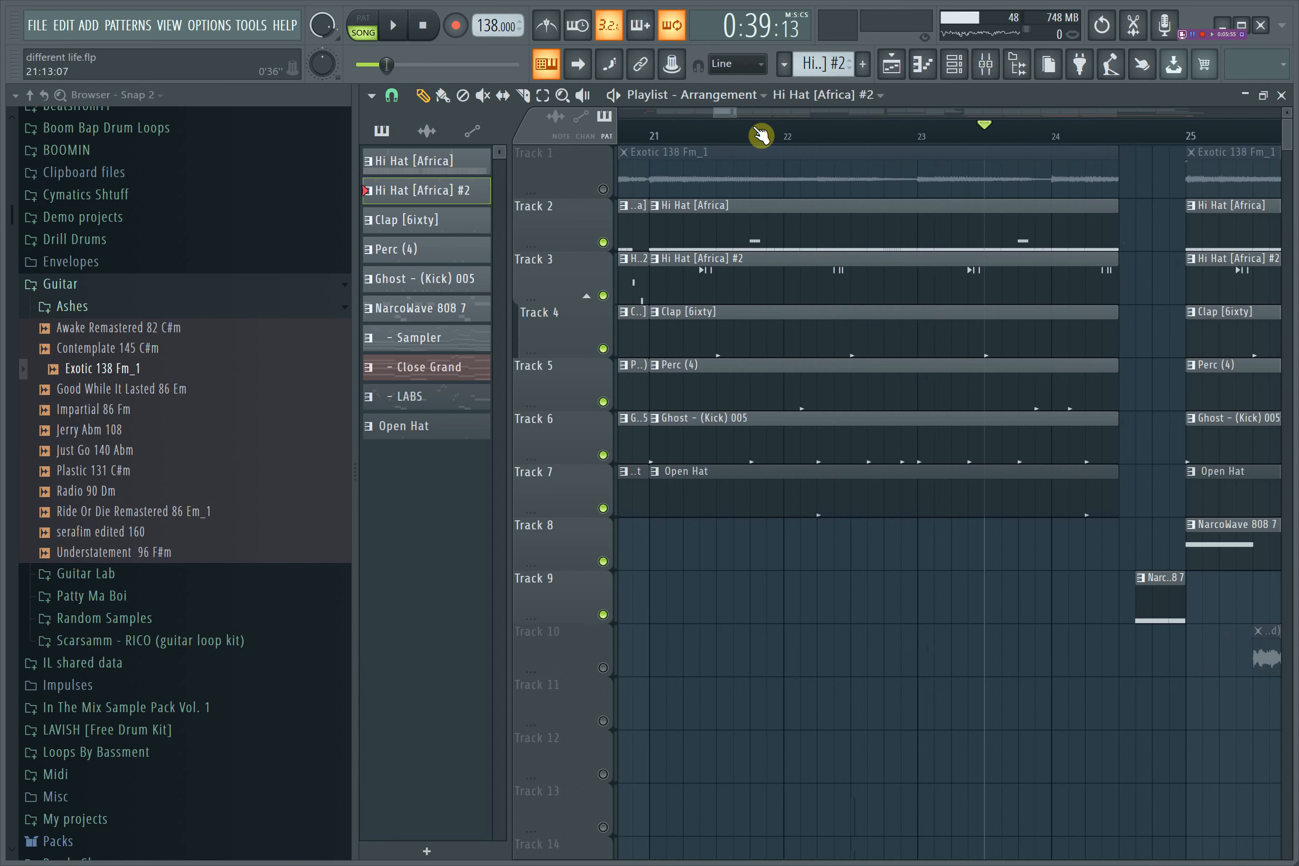
pyautogui.click(779, 114)
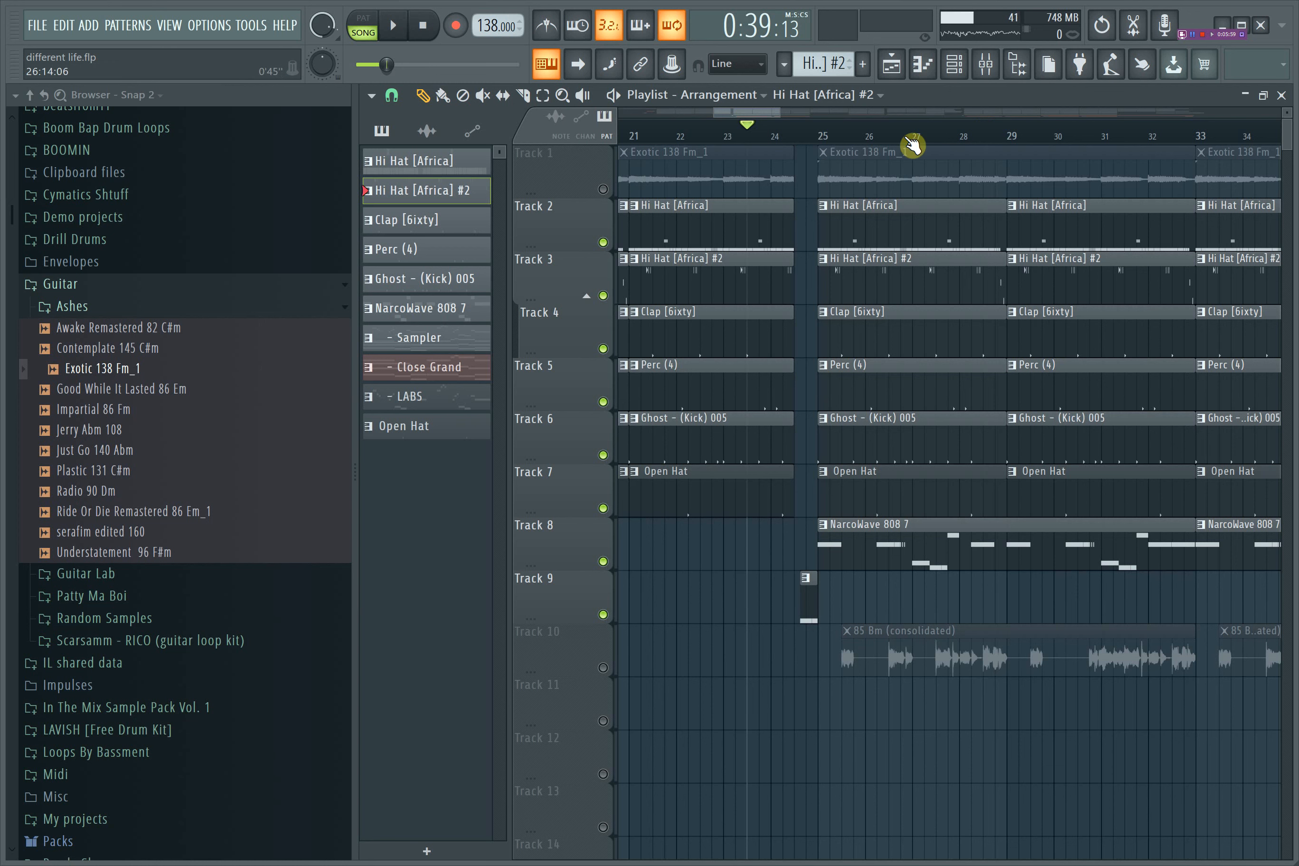
pyautogui.press('space')
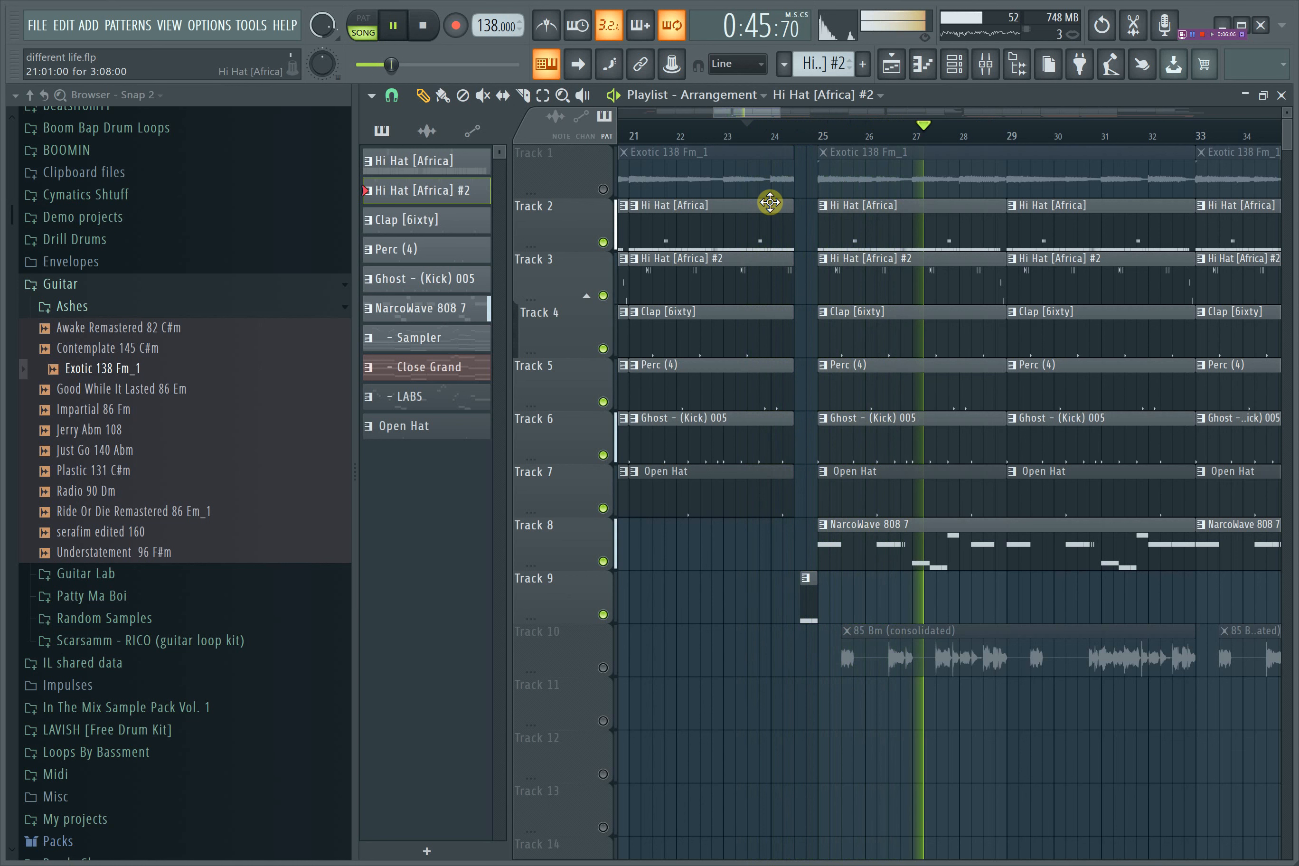
# - Stop playback, select the NarcoWave 808 7 pattern and open its notes in the piano roll
pyautogui.click(824, 63)
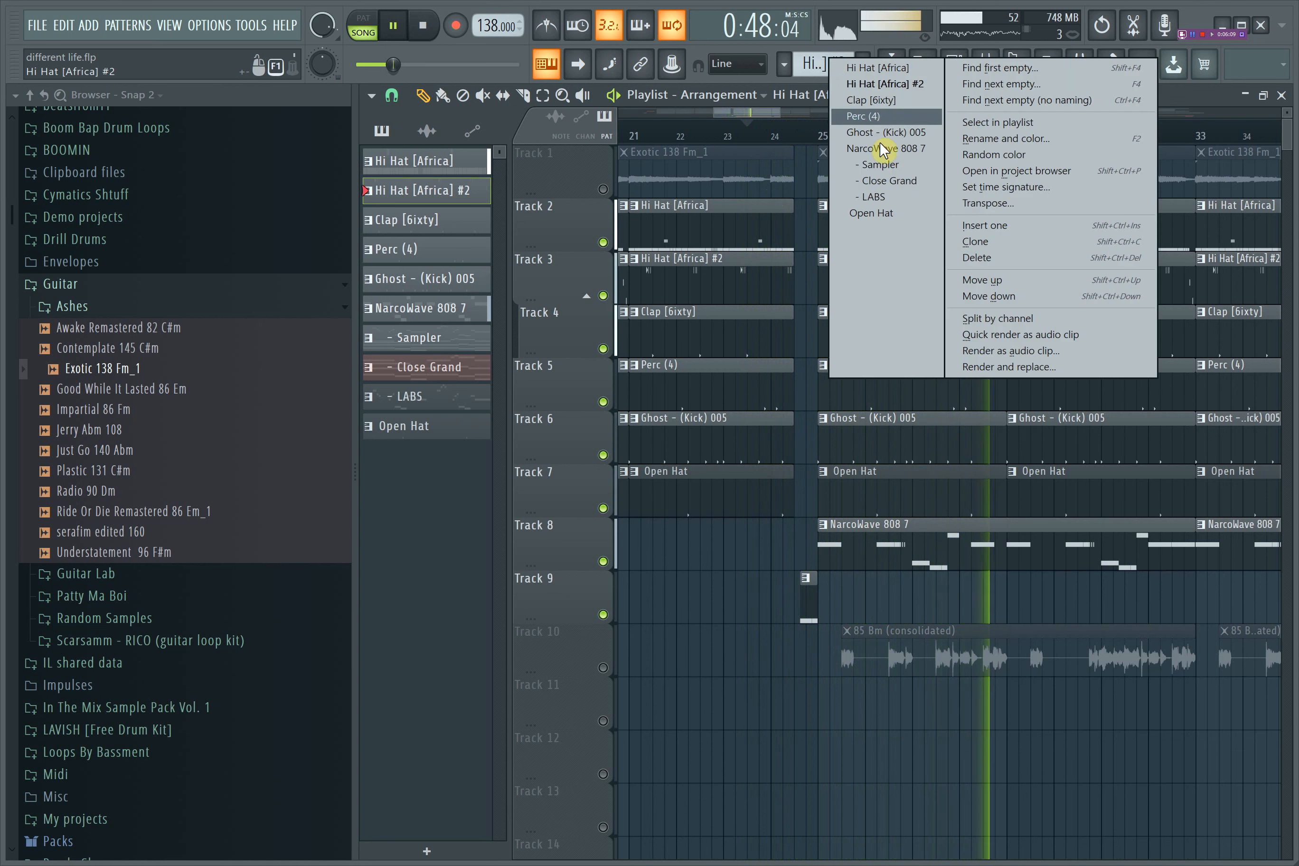
pyautogui.click(883, 149)
pyautogui.press('space')
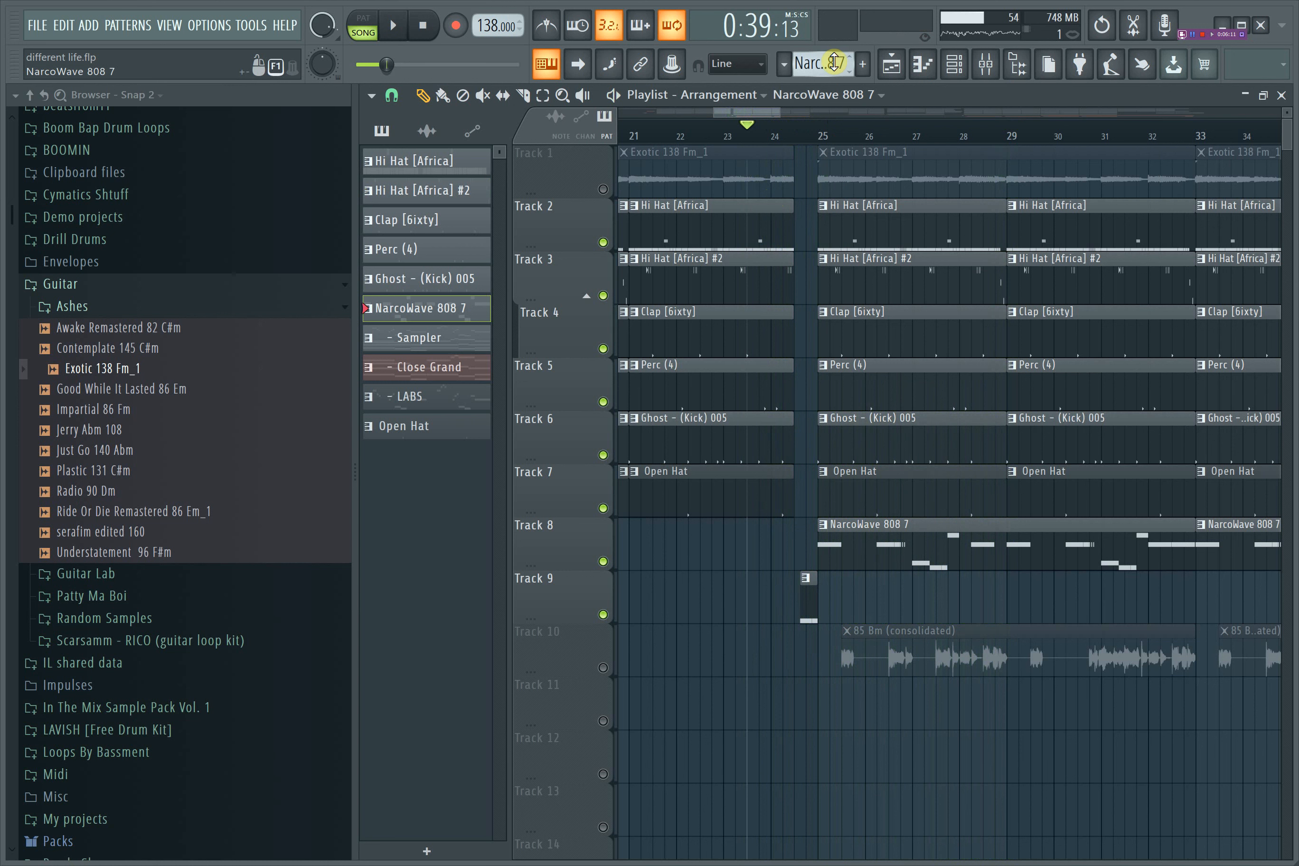
pyautogui.click(822, 63)
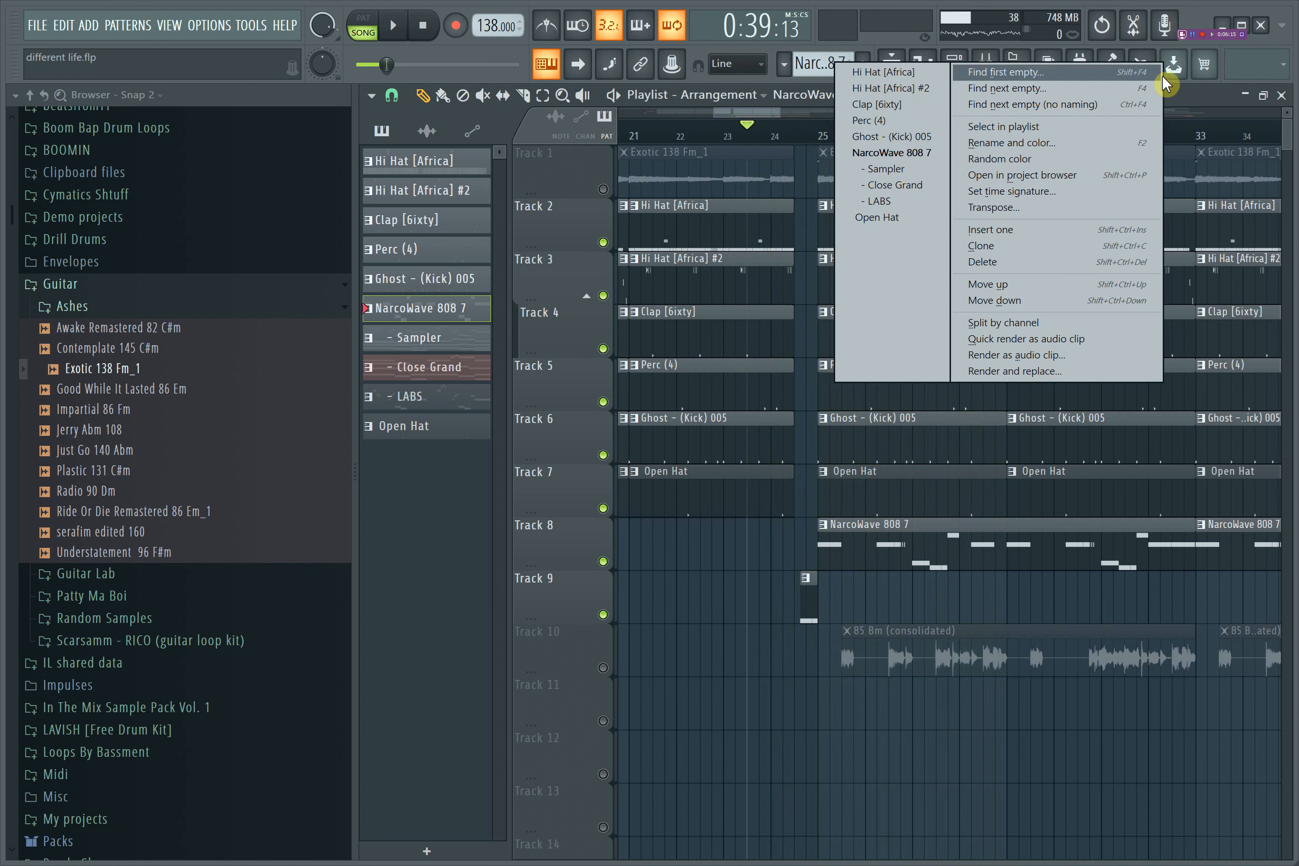
pyautogui.click(923, 66)
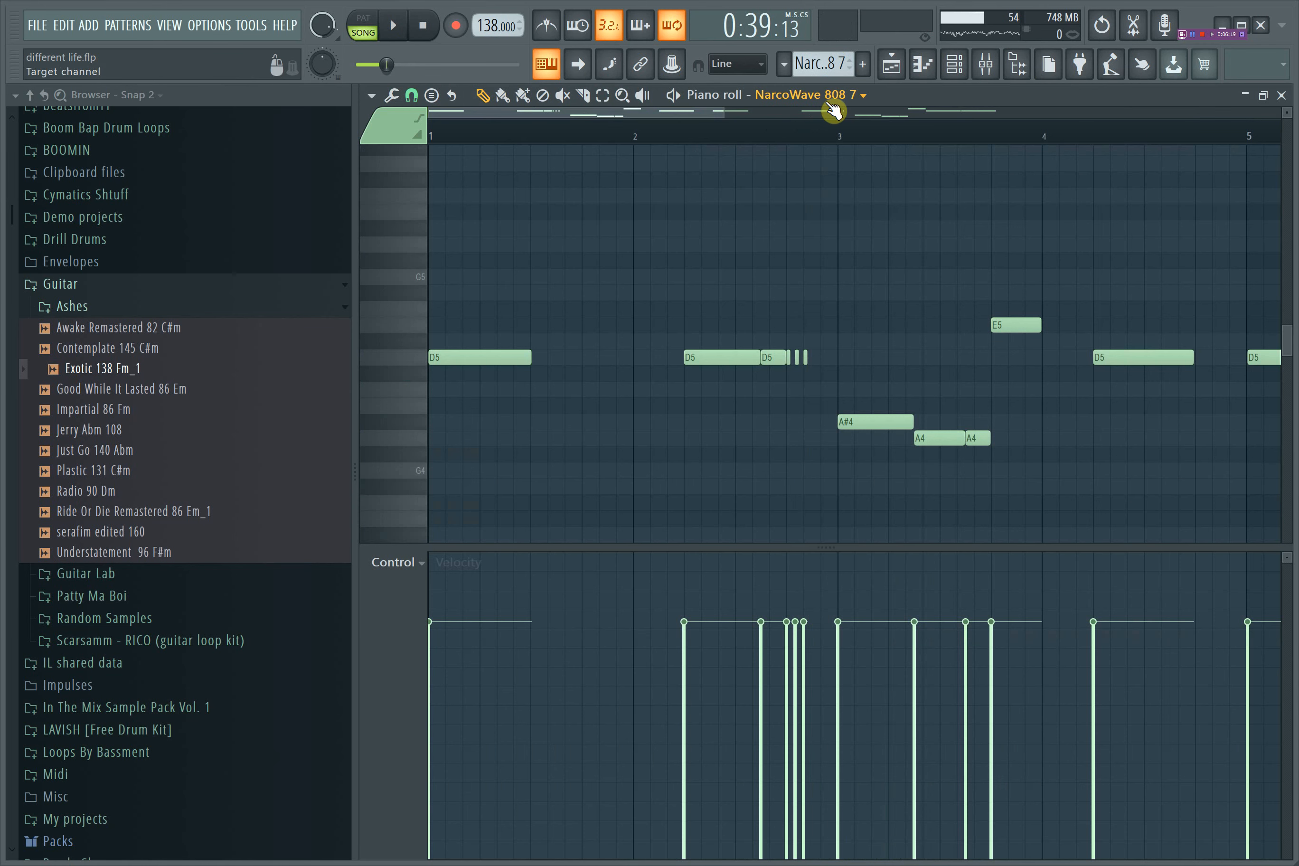
# - Play the NarcoWave 808 7 notes on their own in pattern mode from the first bar
pyautogui.click(366, 22)
pyautogui.press('space')
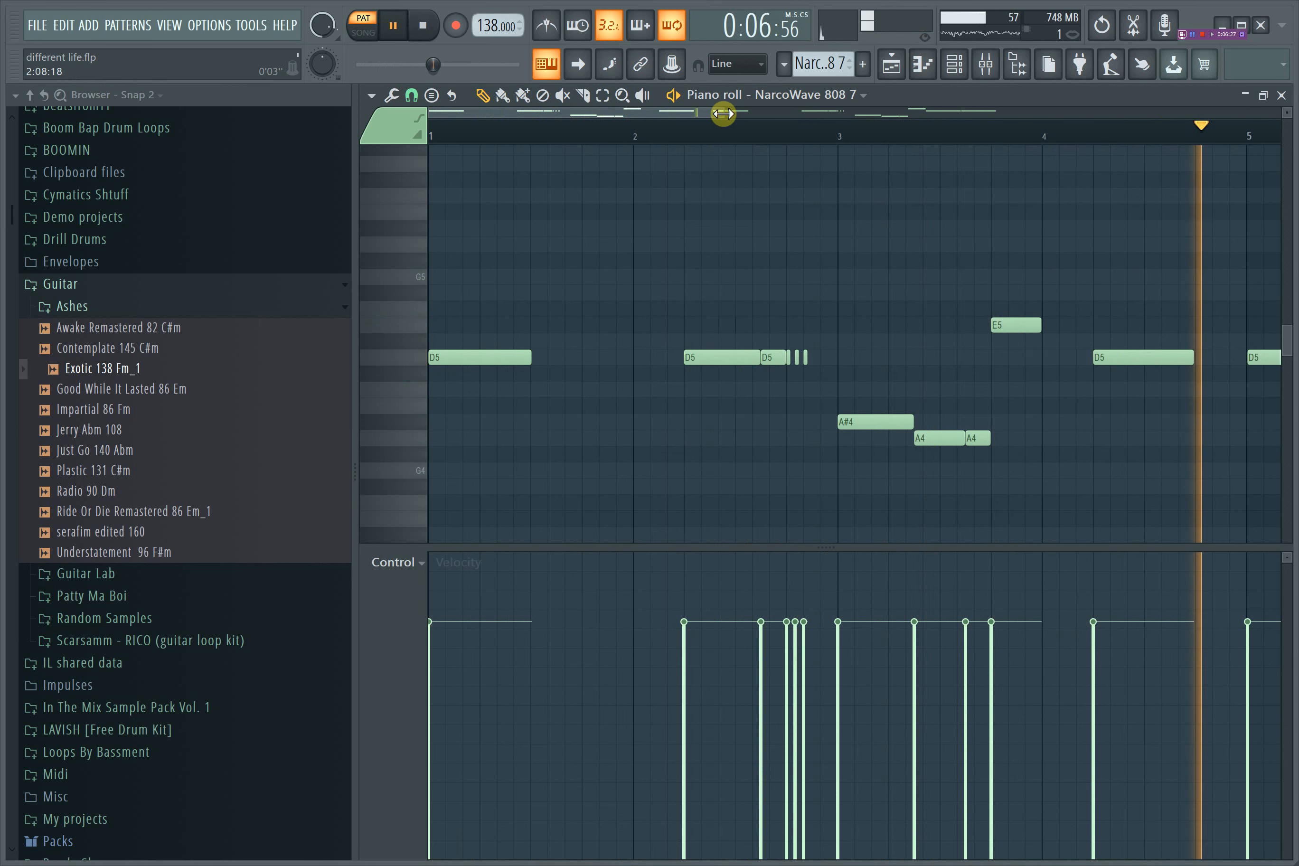
pyautogui.moveTo(724, 114); pyautogui.dragTo(778, 116)
pyautogui.press('space')
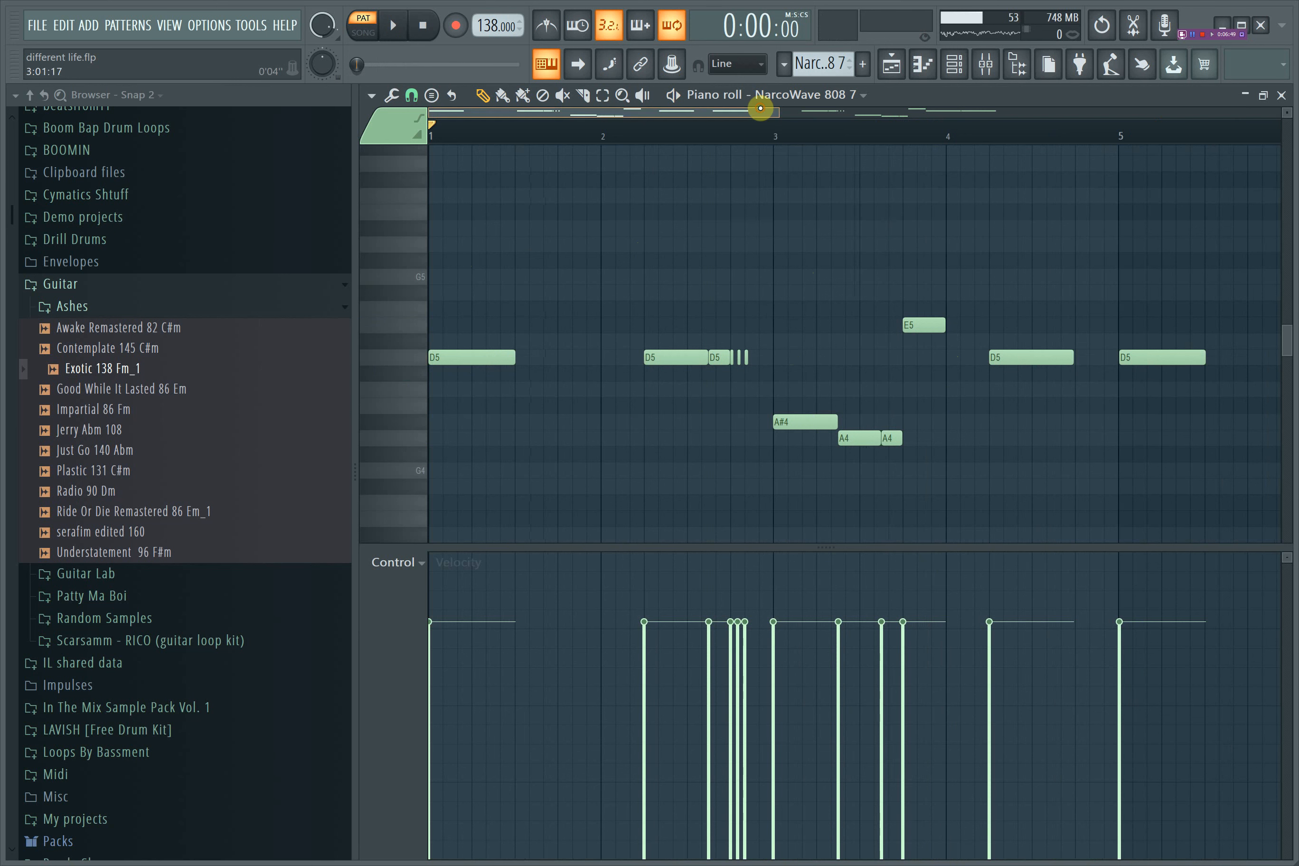
# - Play the second half of the 808 pattern from bar 6 to hear its ending notes
pyautogui.moveTo(760, 107); pyautogui.dragTo(992, 133)
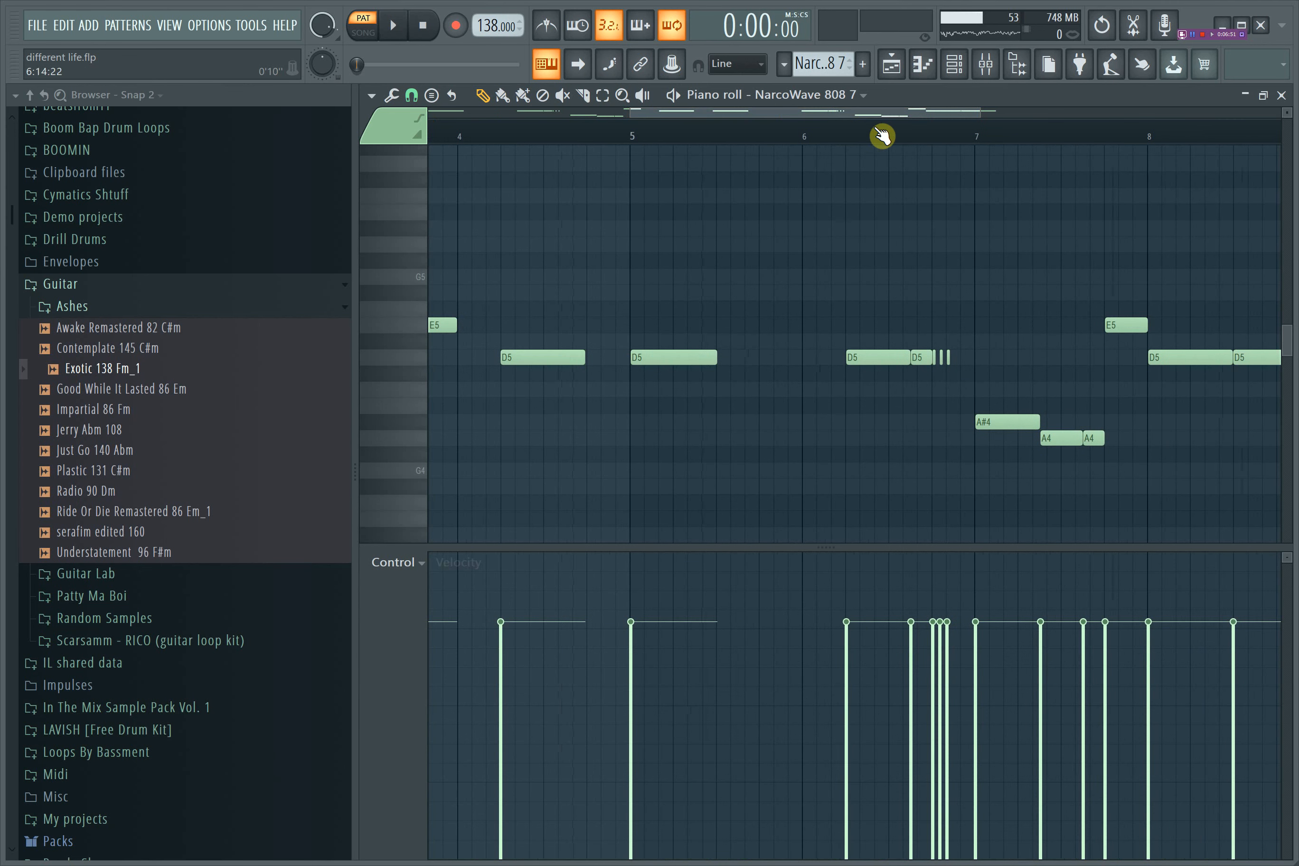
pyautogui.moveTo(845, 134); pyautogui.dragTo(845, 134)
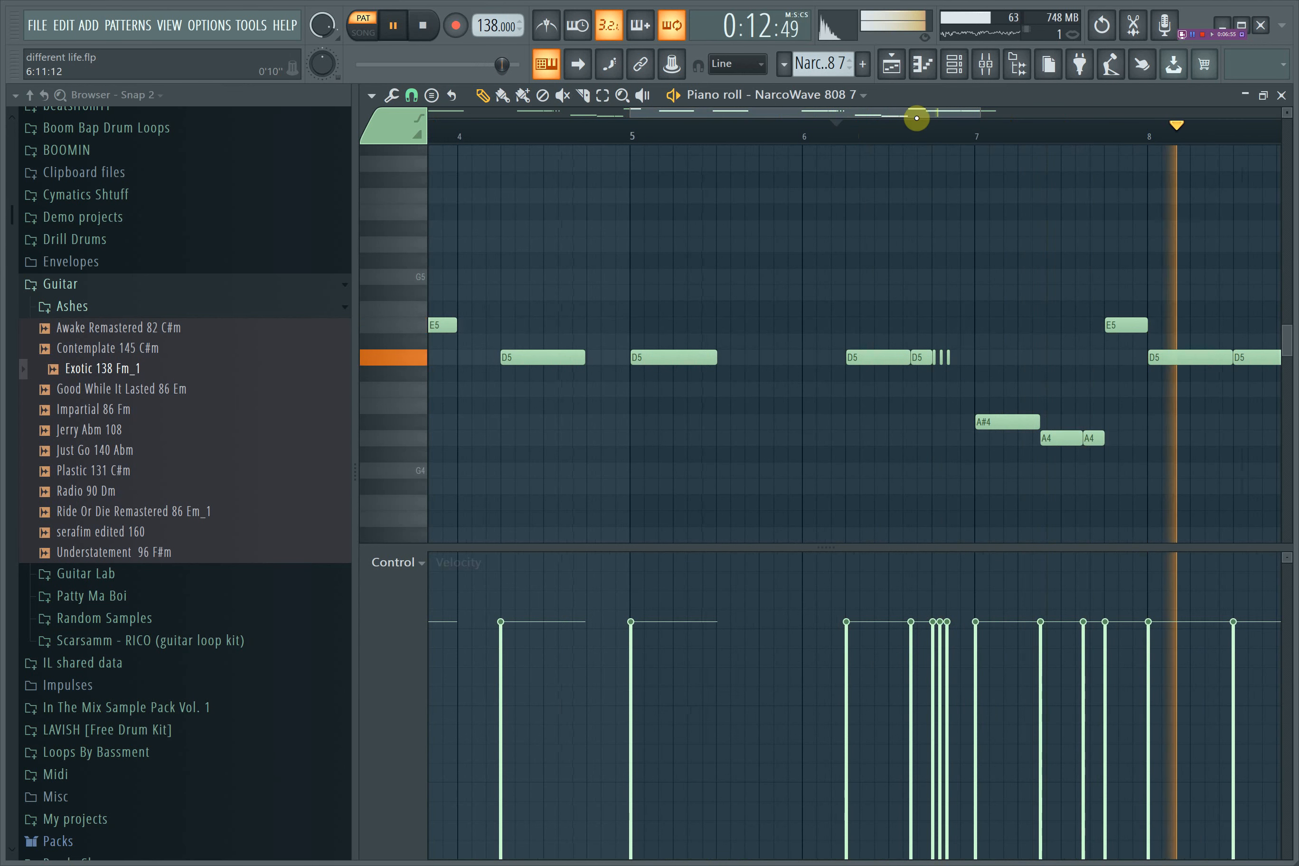
pyautogui.press('space')
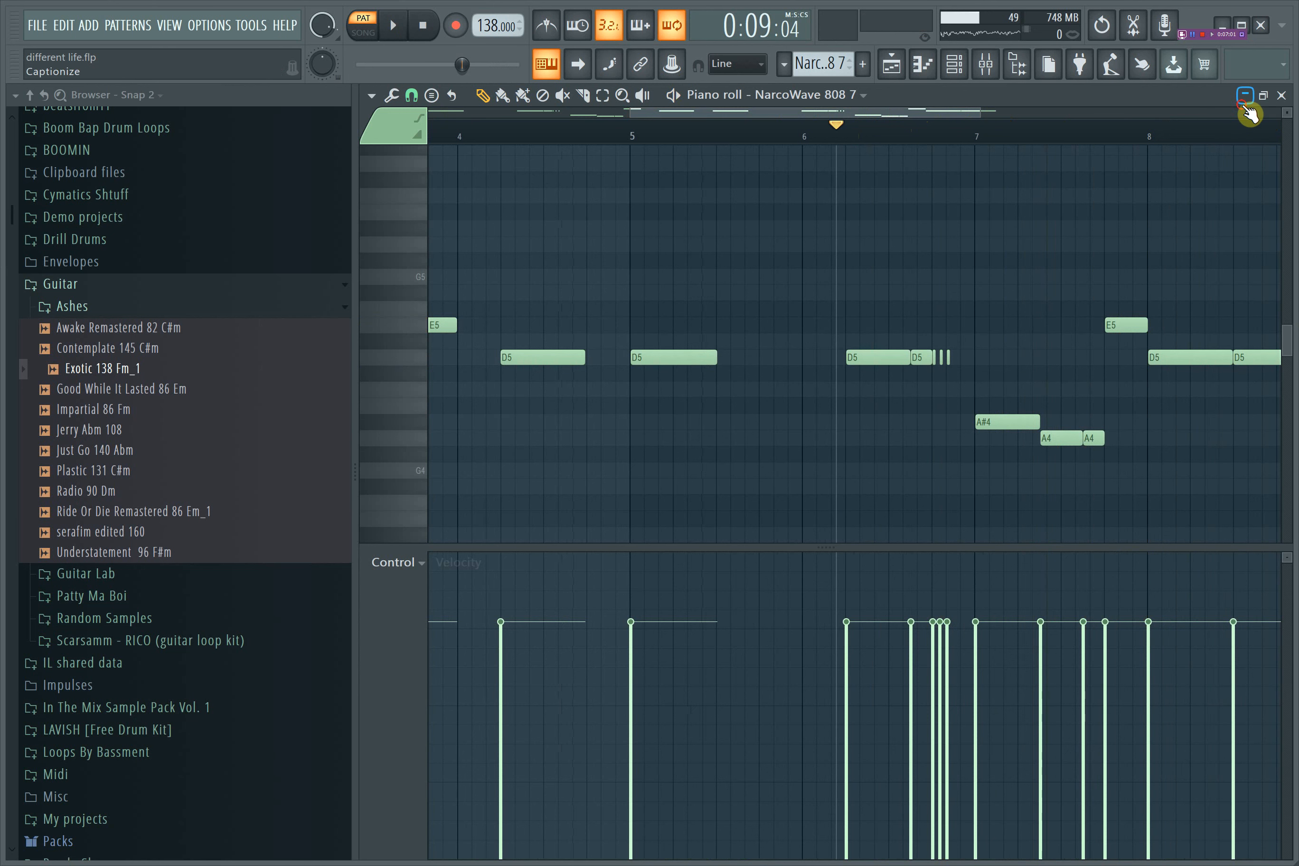
# - Return to the playlist, unmute Track 10 and play the vocal clips with the drums and 808 in song mode from bar 25
pyautogui.click(1245, 96)
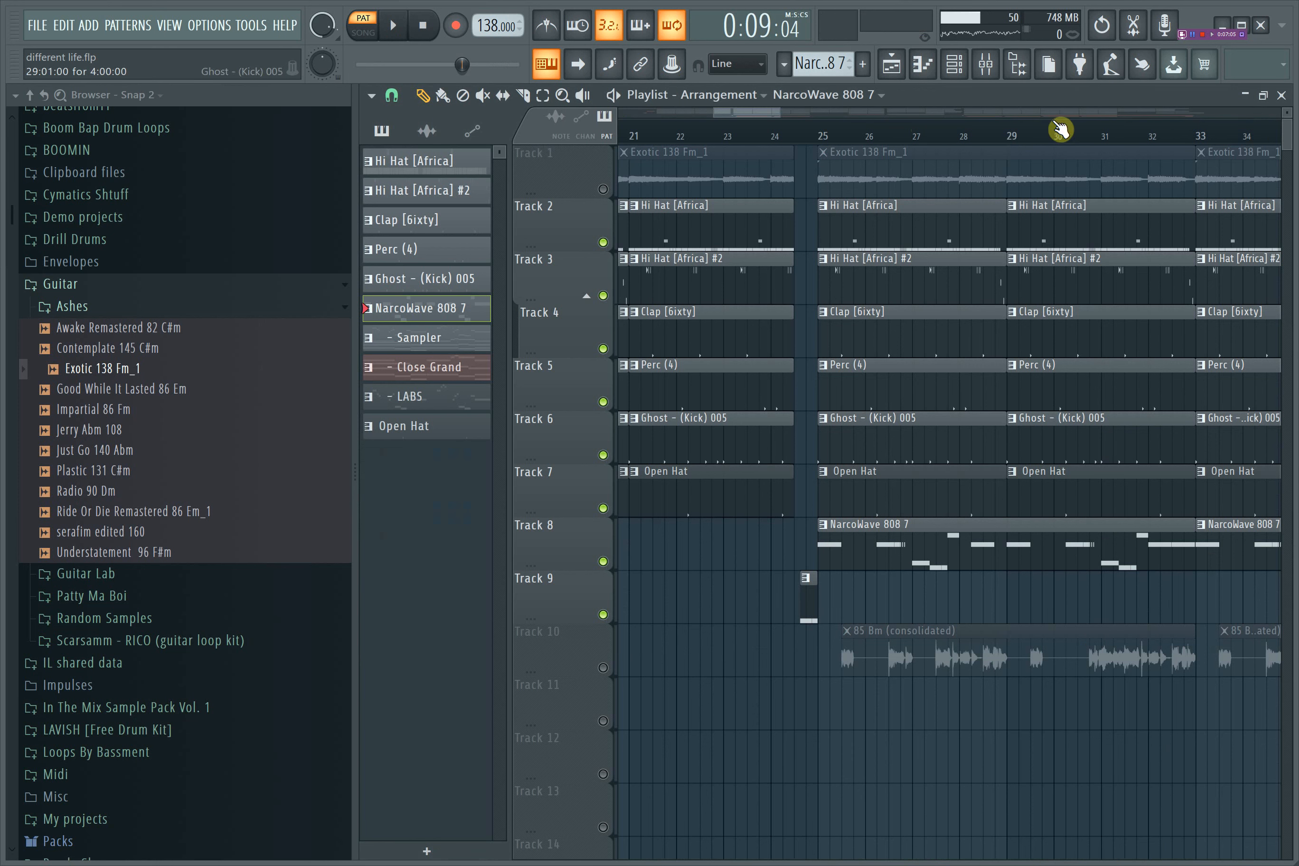
pyautogui.moveTo(780, 116); pyautogui.dragTo(886, 115)
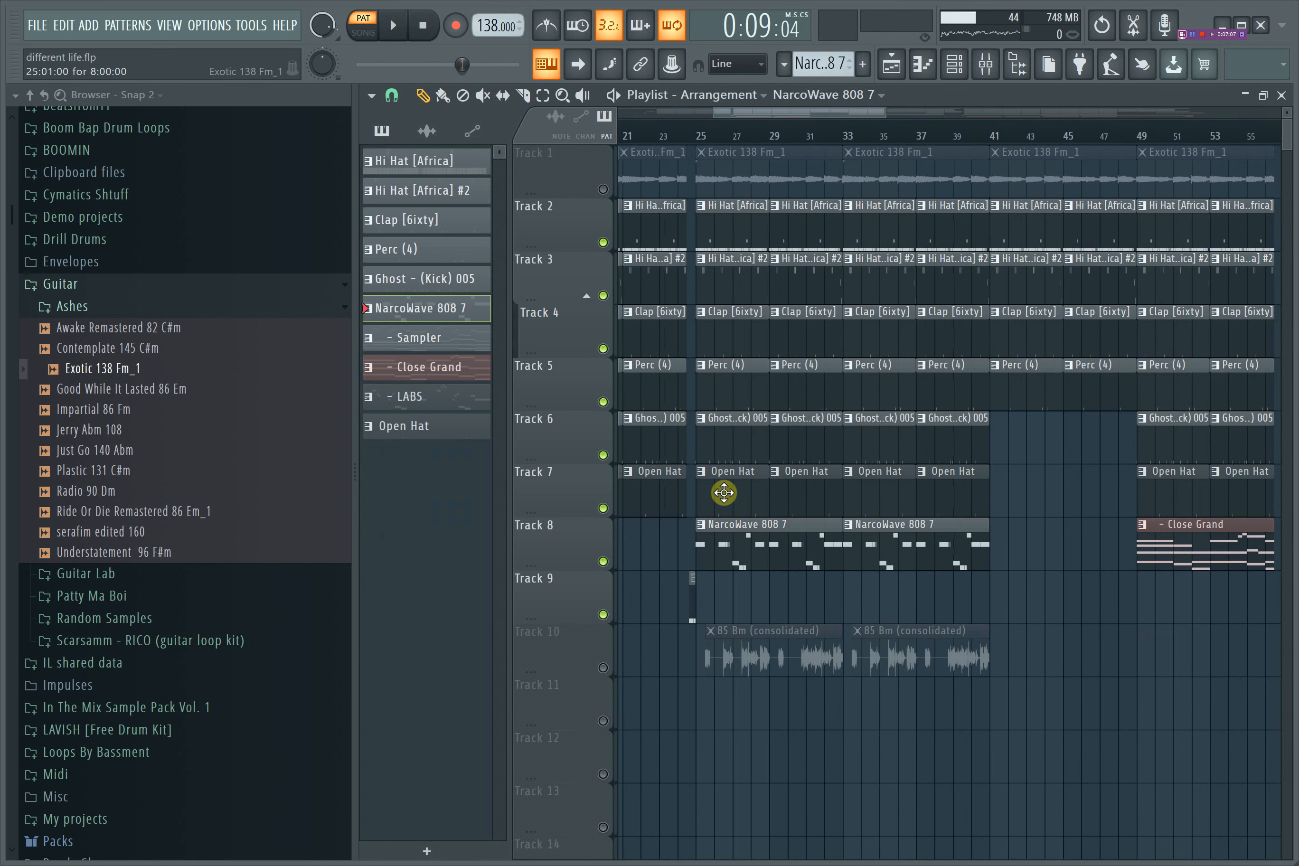
pyautogui.click(603, 668)
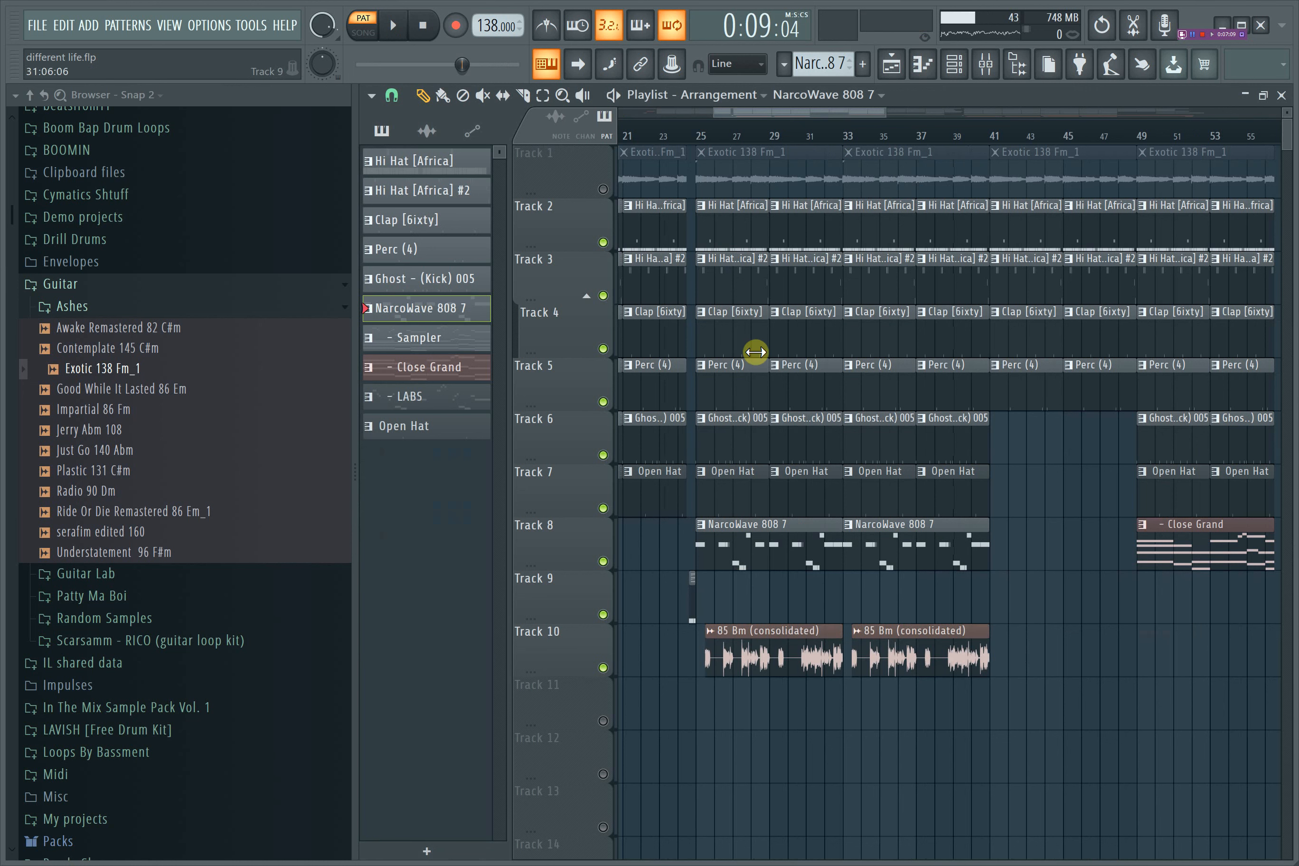
pyautogui.click(696, 134)
pyautogui.press('space')
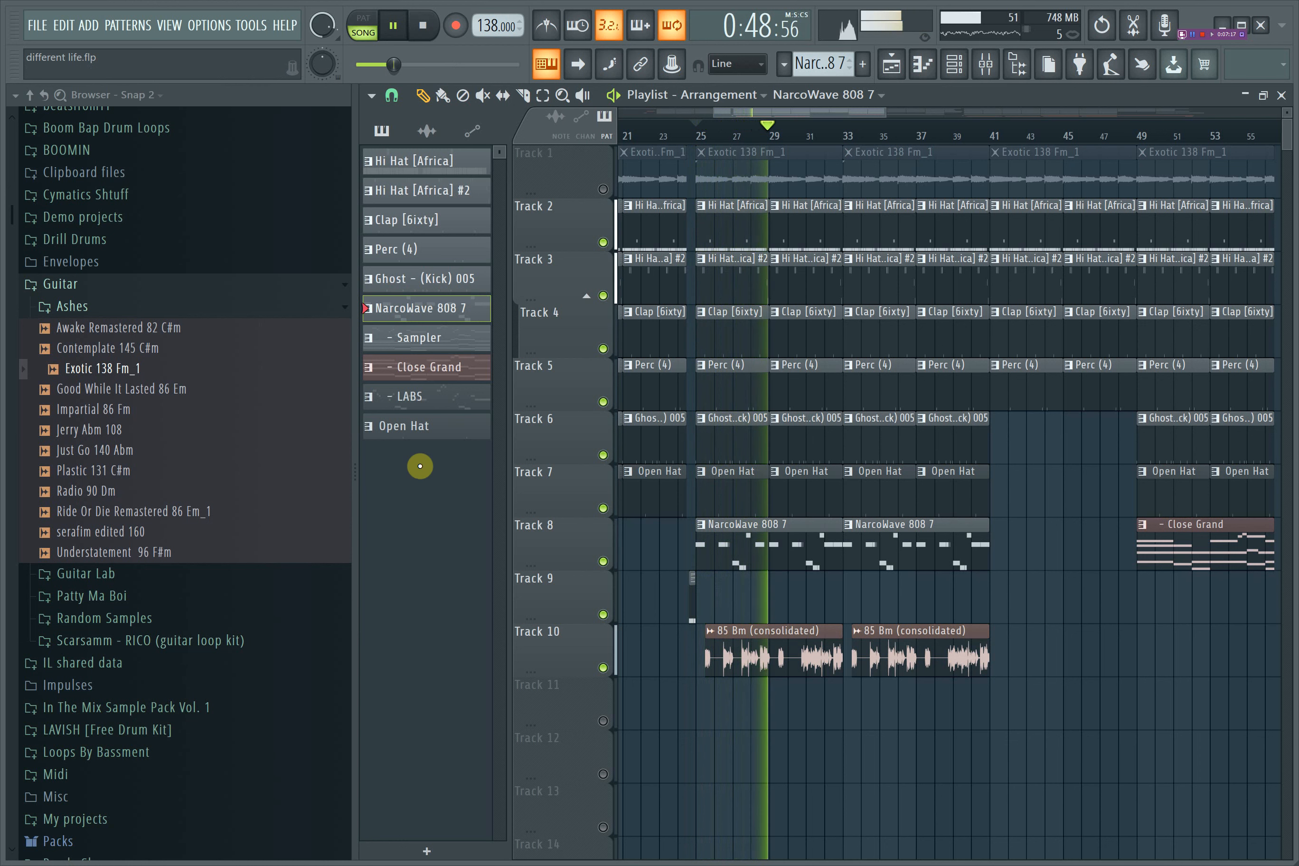
pyautogui.press('space')
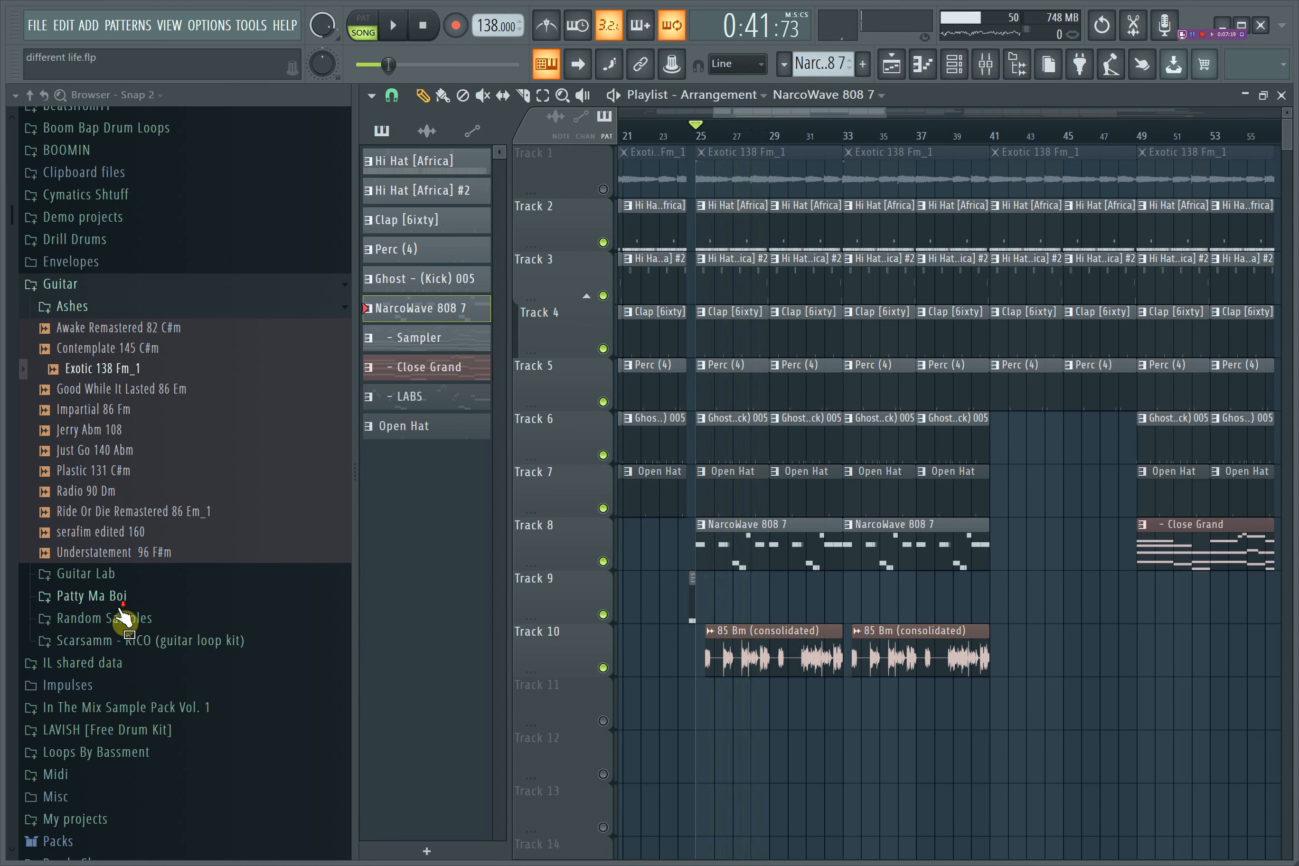
# - Find the original 85 Bm sample in Vocal Packs under FREE DOWNLOAD VOCAL LOOP KIT - COBY and preview it
pyautogui.scroll(-10, 124, 618)
pyautogui.moveTo(190, 452); pyautogui.dragTo(190, 621)
pyautogui.click(177, 540)
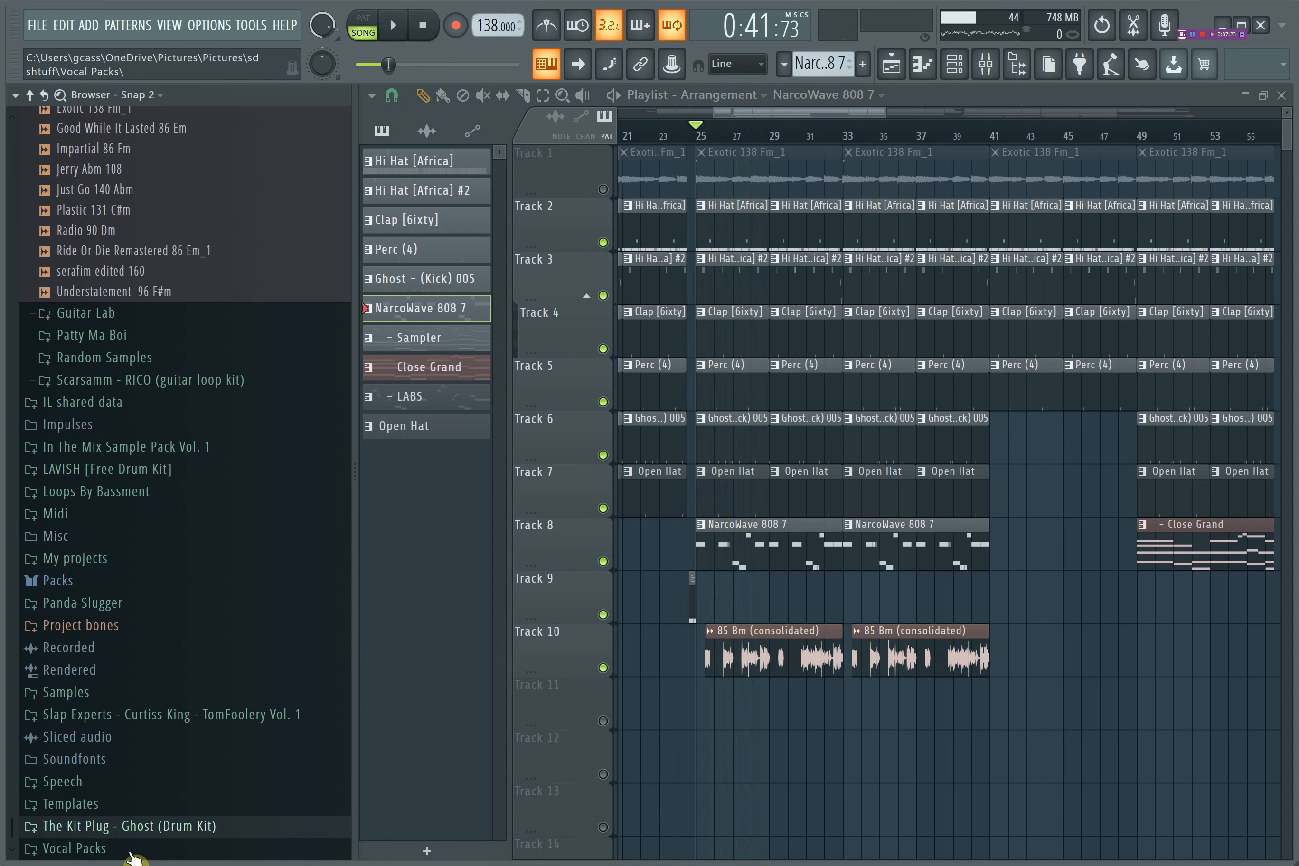
pyautogui.click(108, 844)
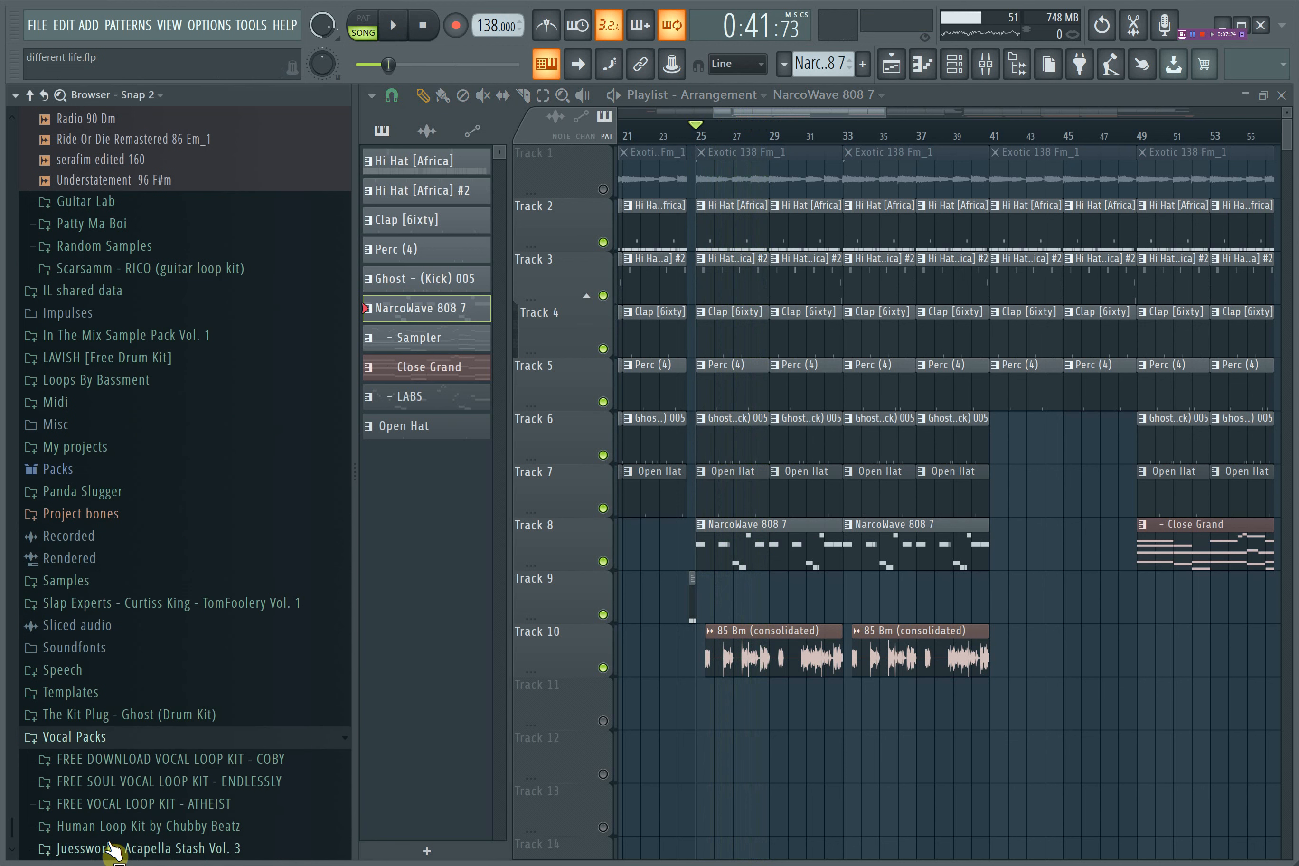
pyautogui.click(188, 760)
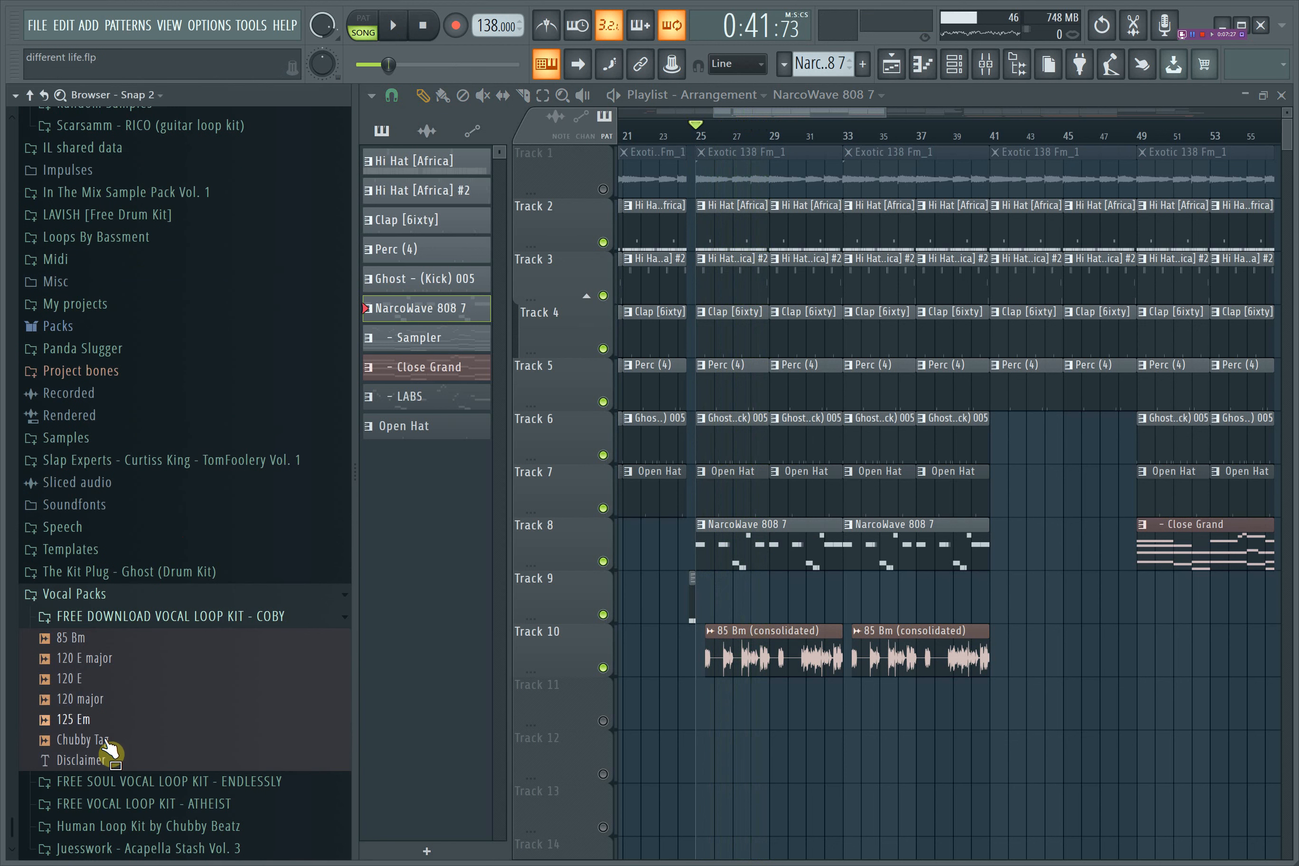
pyautogui.click(80, 643)
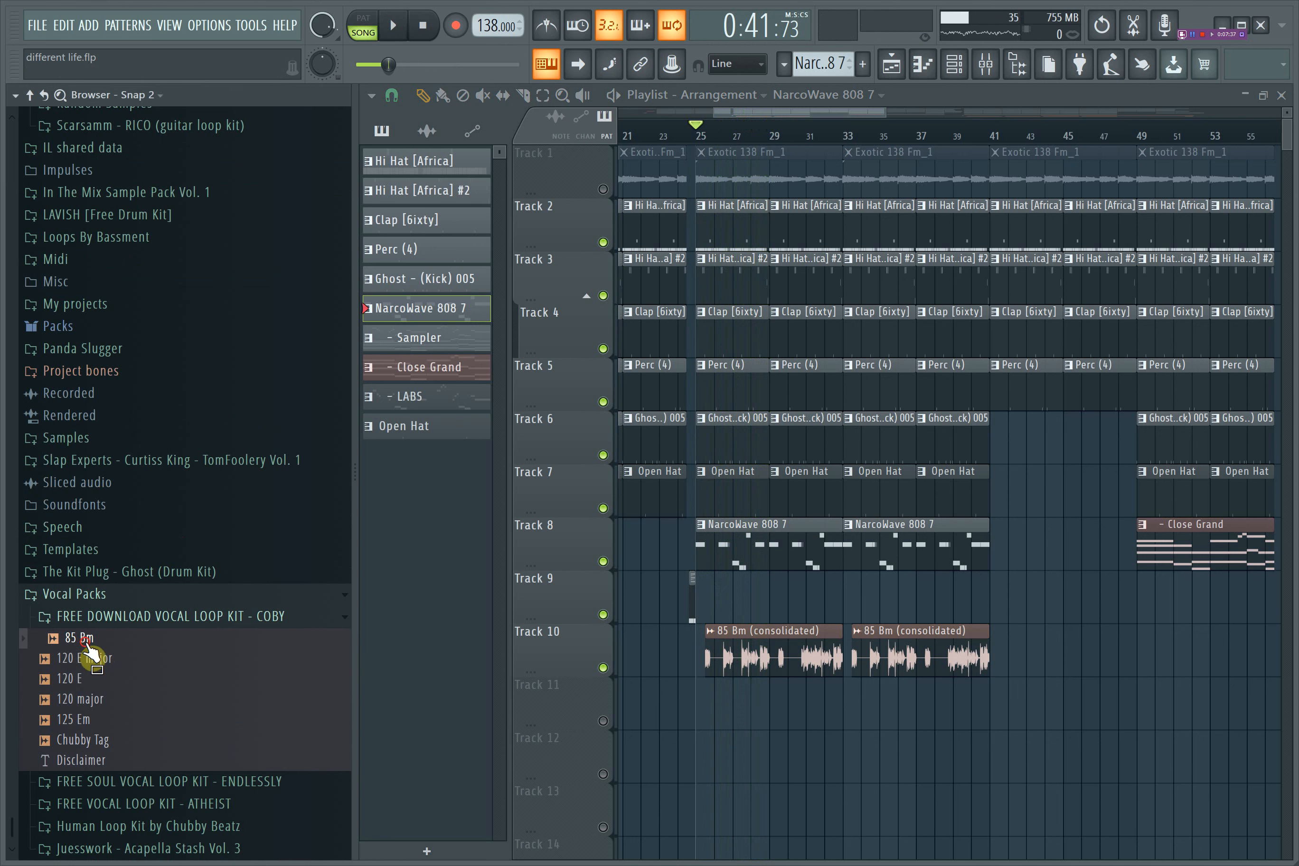
pyautogui.click(85, 642)
# - Solo Track 10 and play the 85 Bm (consolidated) vocal clip alone from bar 25
pyautogui.keyDown('ctrl'); pyautogui.click(602, 668); pyautogui.keyUp('ctrl')
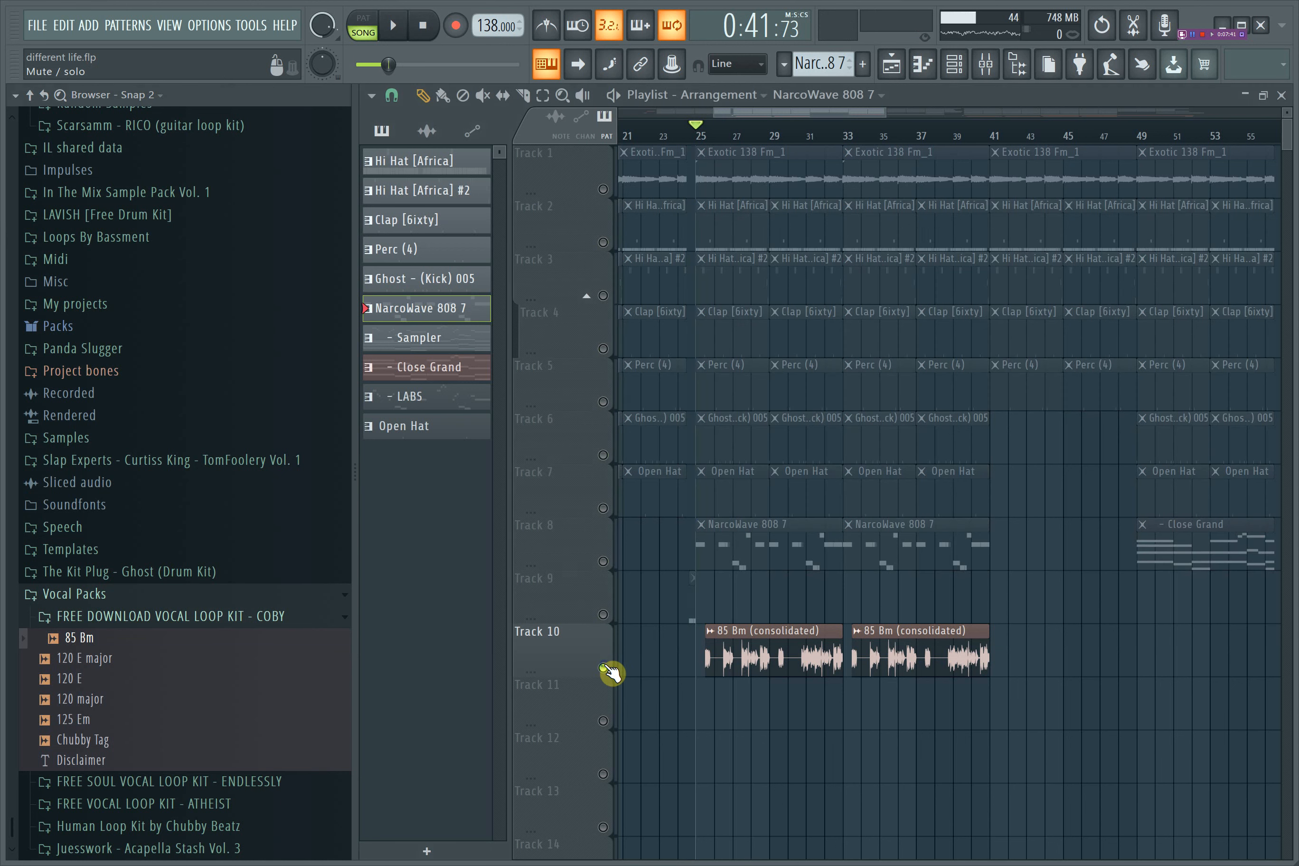
pyautogui.press('space')
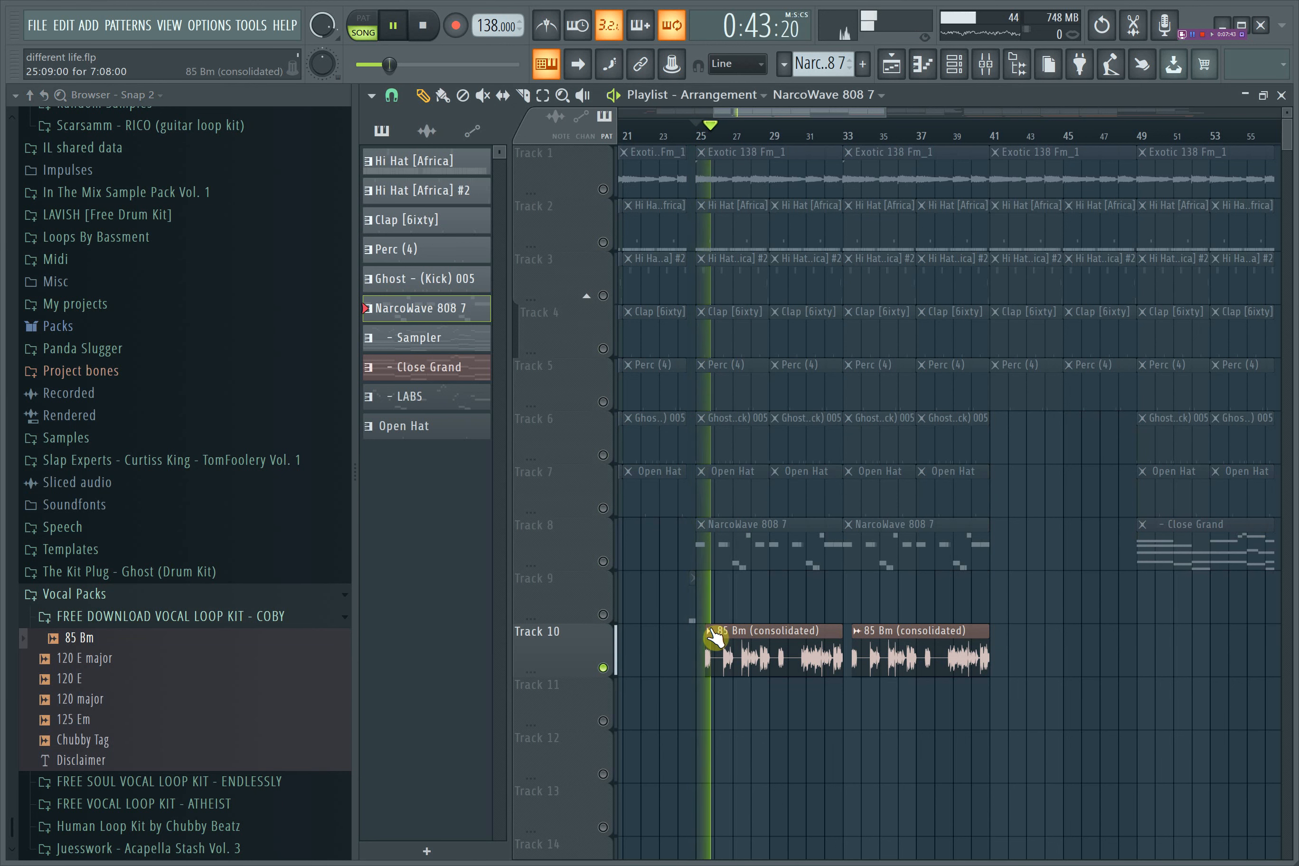
pyautogui.click(727, 630)
pyautogui.click(464, 643)
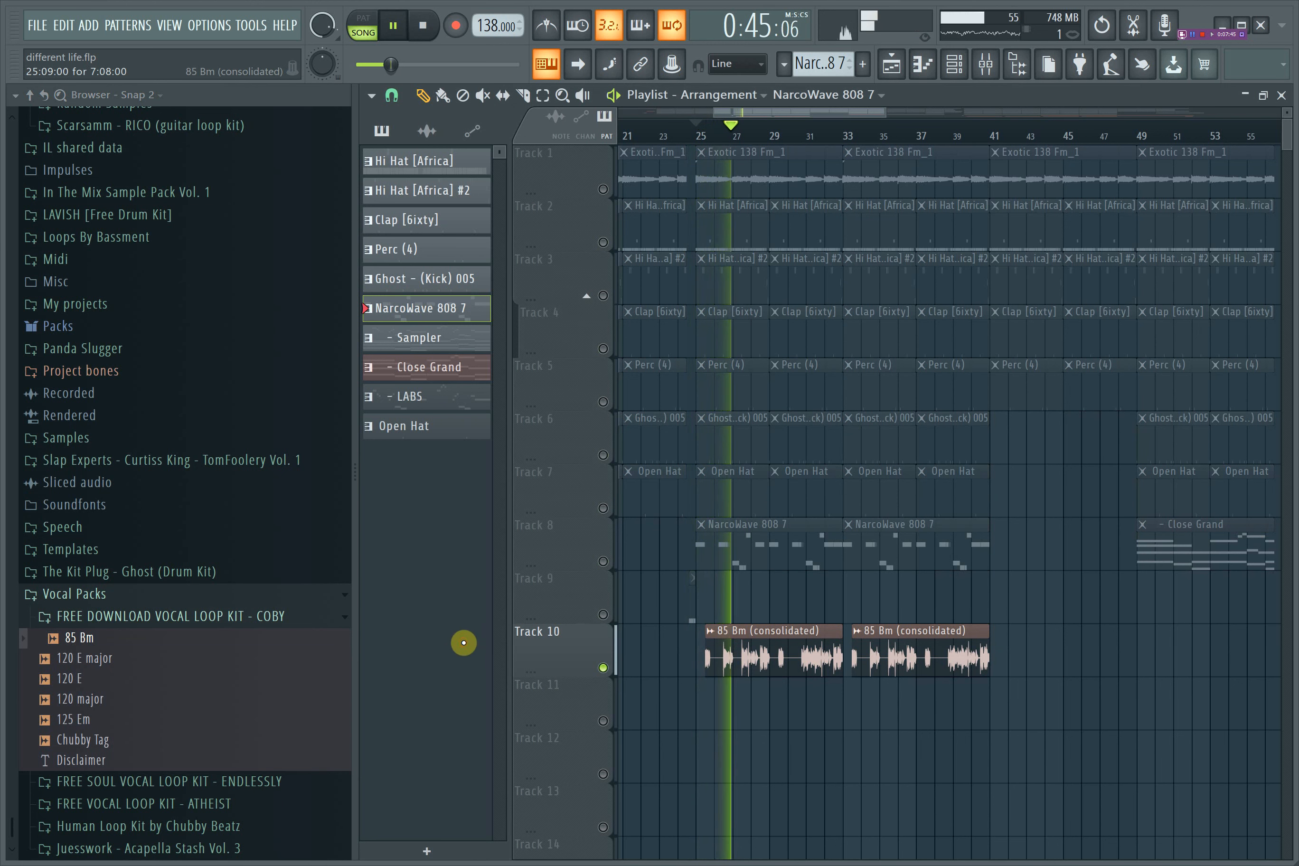
pyautogui.press('space')
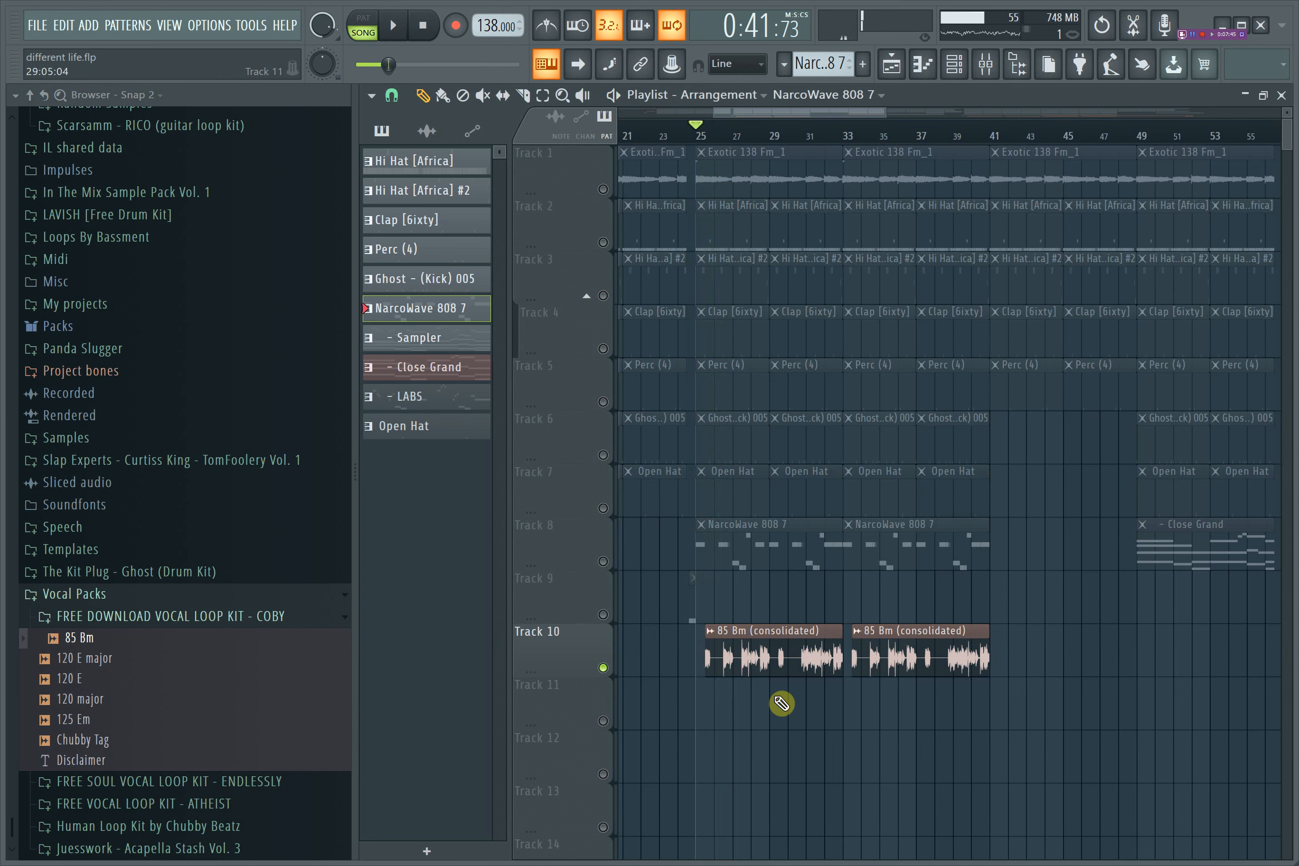
# - Inspect the time-stretching pitch setting of the 85 Bm (consolidated) clip and close its channel settings
pyautogui.click(707, 633)
pyautogui.click(746, 701)
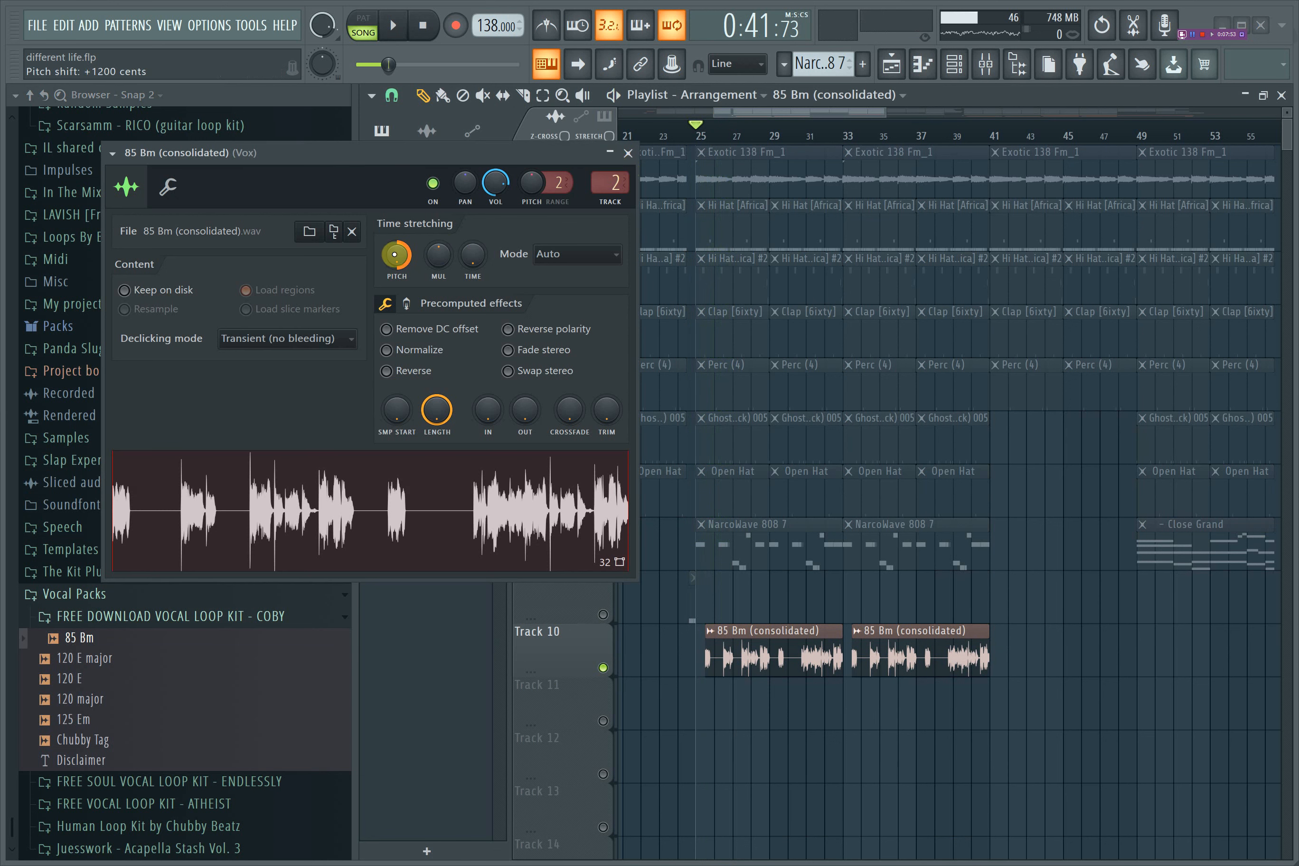
pyautogui.click(628, 153)
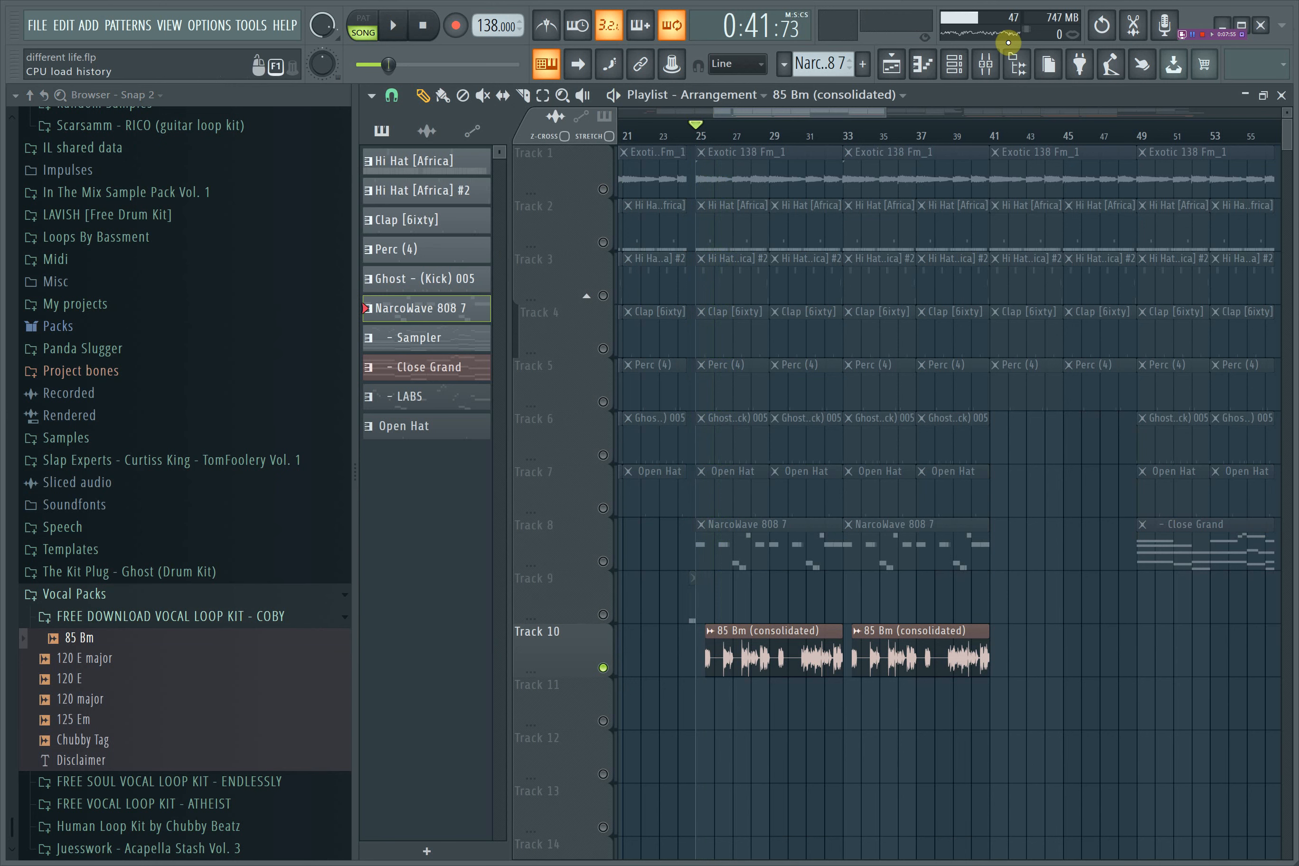
# - Open the mixer and inspect the 20Hz + 18kHz cut EQ curve on the Vox track, then close the EQ
pyautogui.click(987, 62)
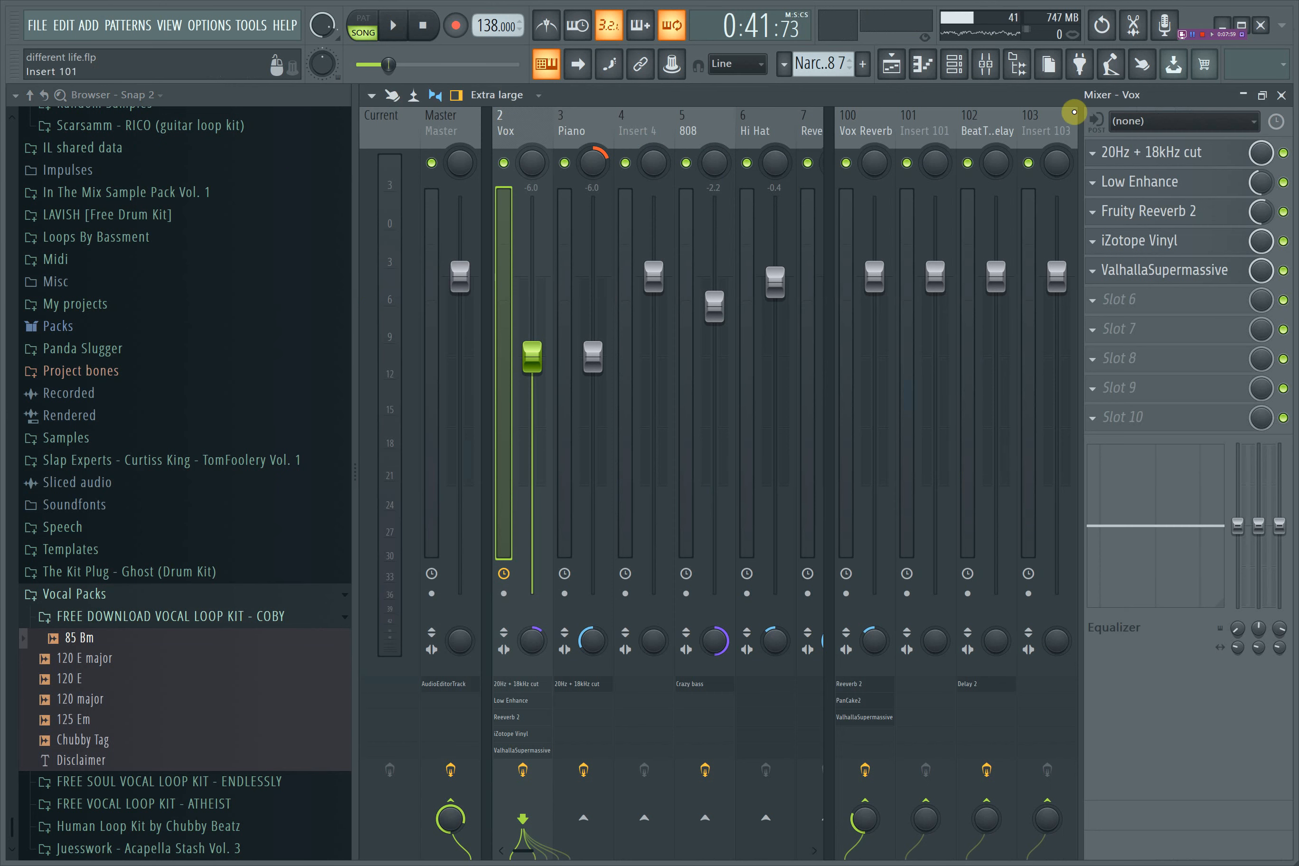
pyautogui.click(1190, 163)
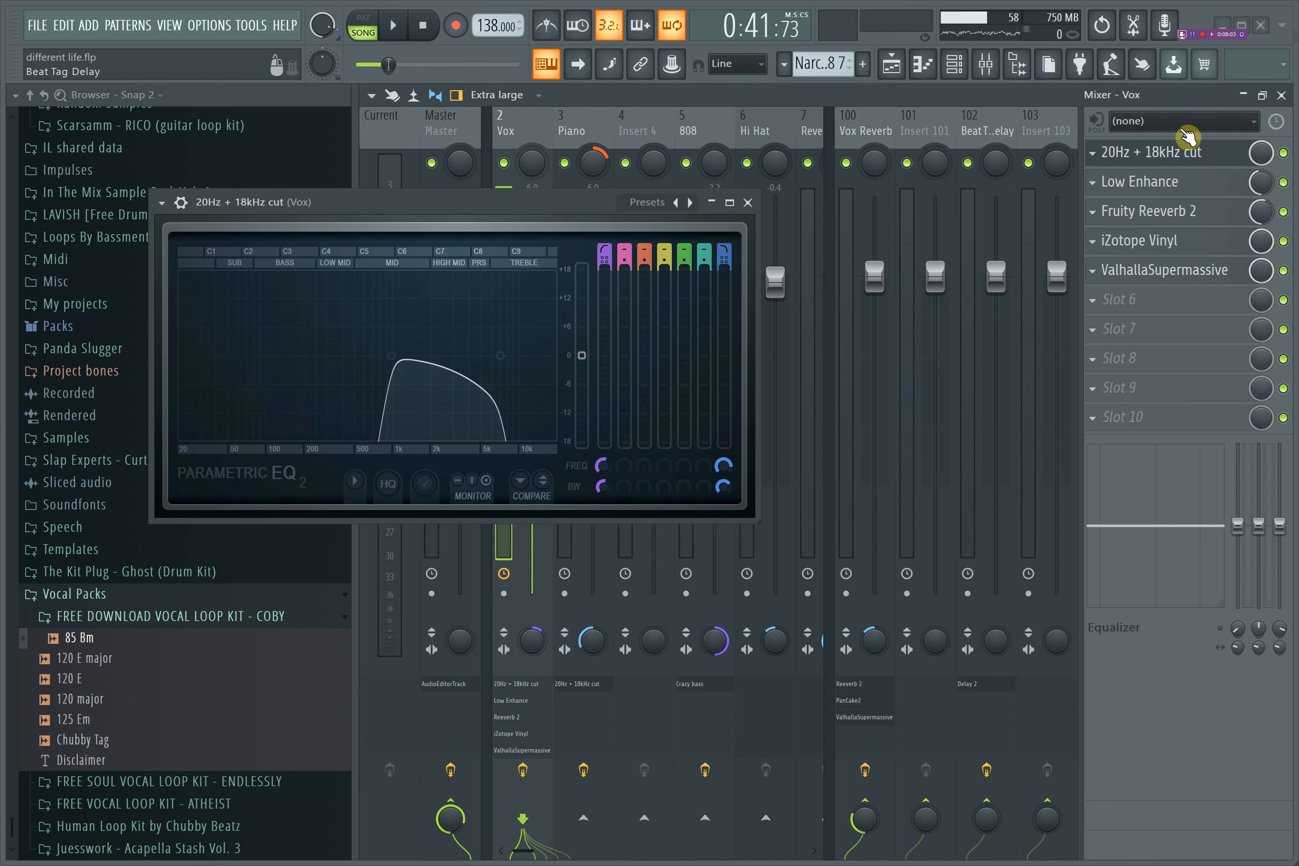
pyautogui.rightClick(1283, 156)
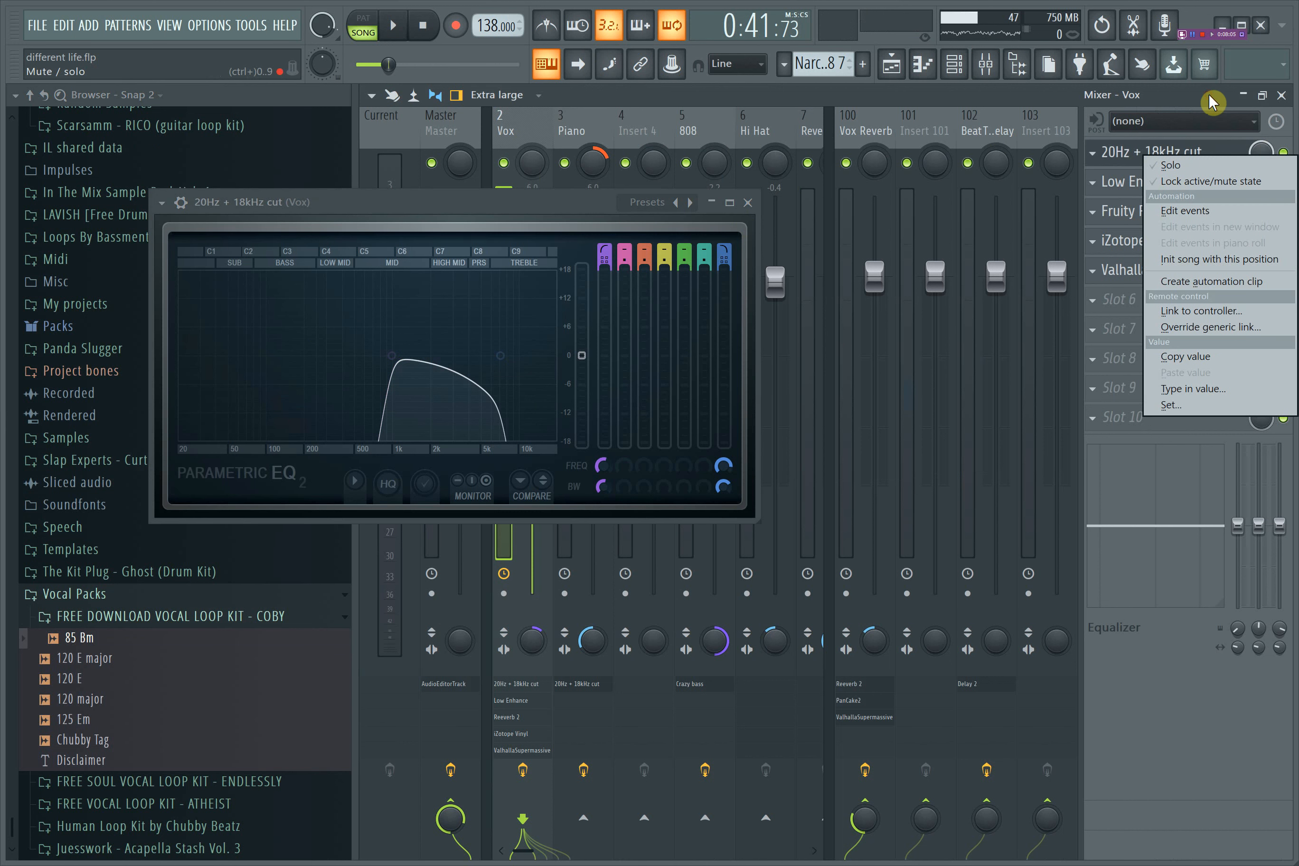
pyautogui.click(1171, 101)
pyautogui.click(748, 202)
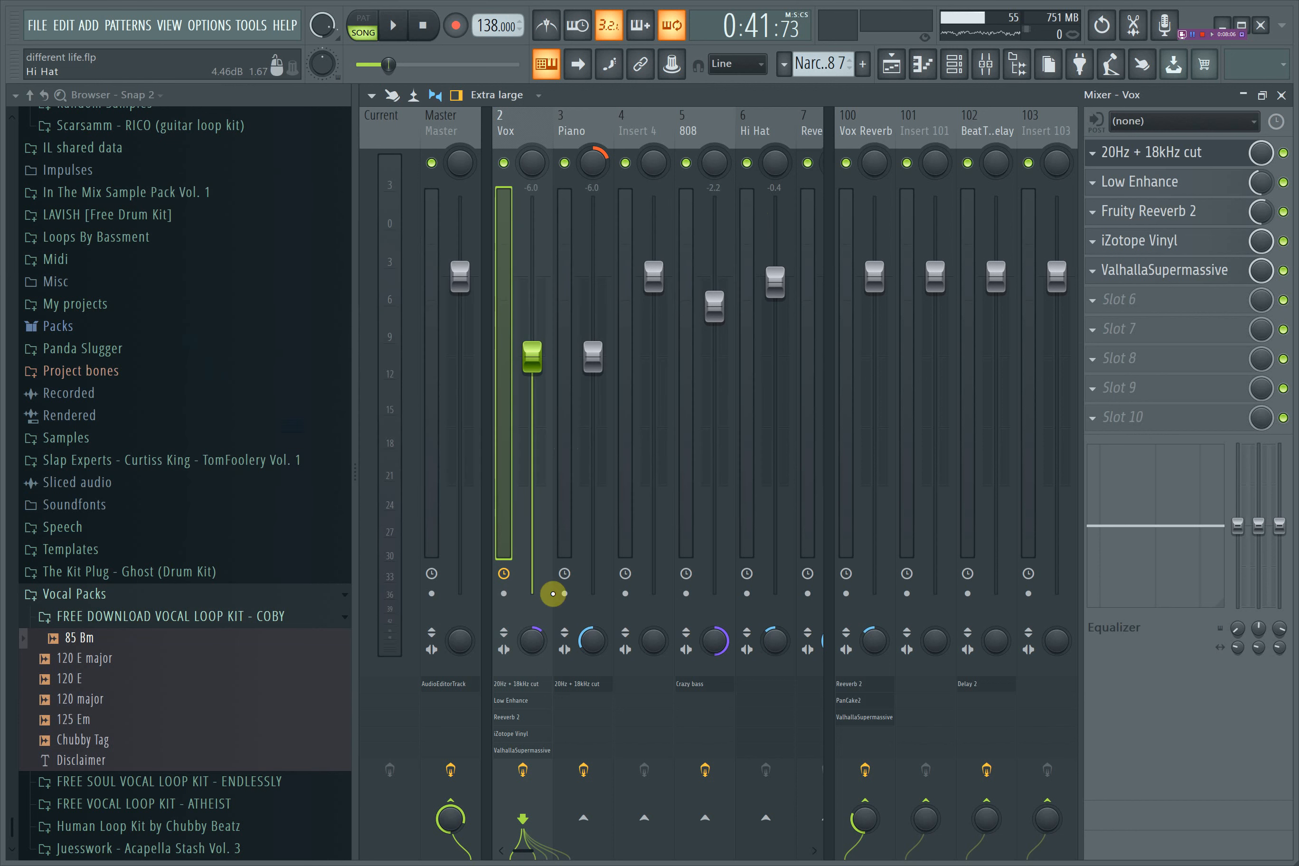
# - Switch off all effect slots on the Vox track and play the unprocessed vocal
pyautogui.rightClick(1284, 156)
pyautogui.click(1255, 164)
pyautogui.click(1284, 154)
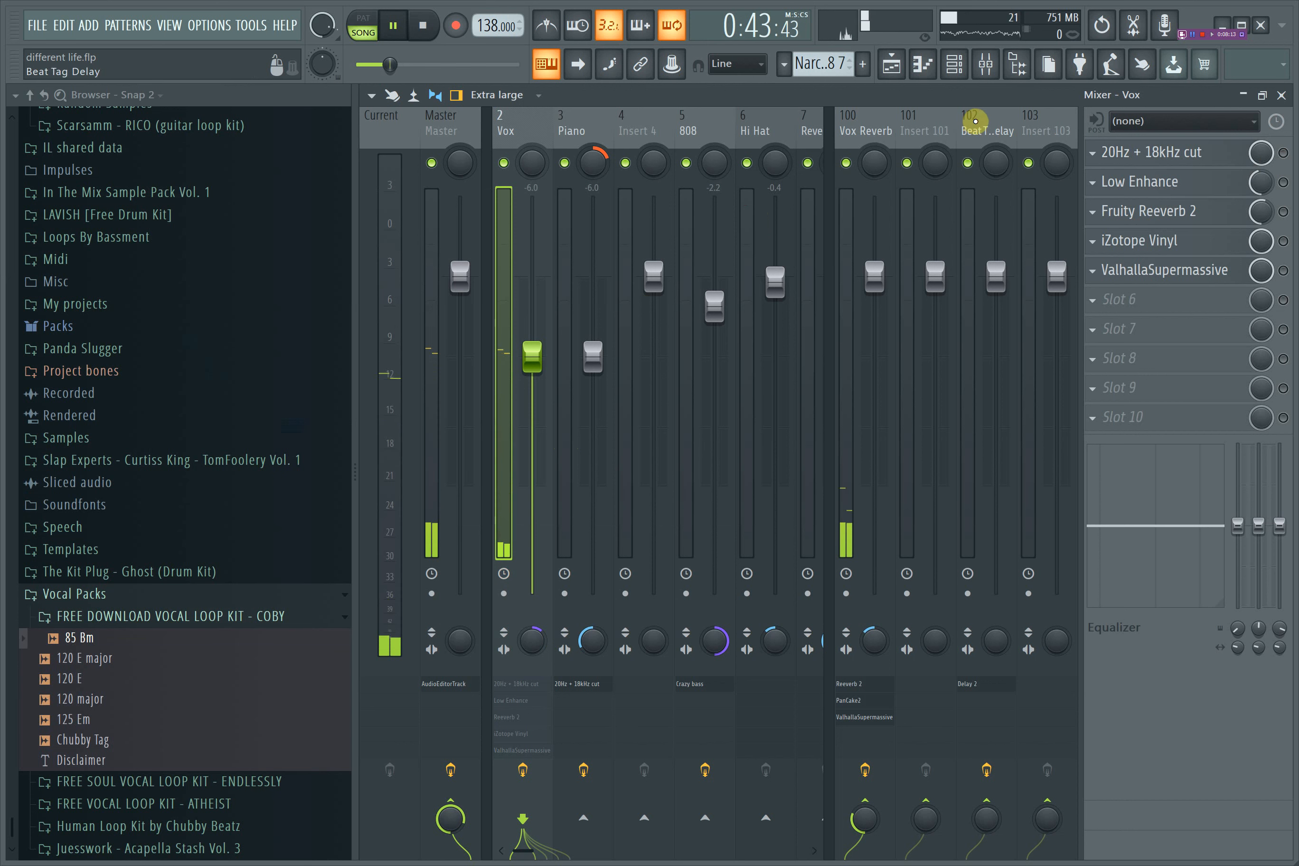
pyautogui.press('space')
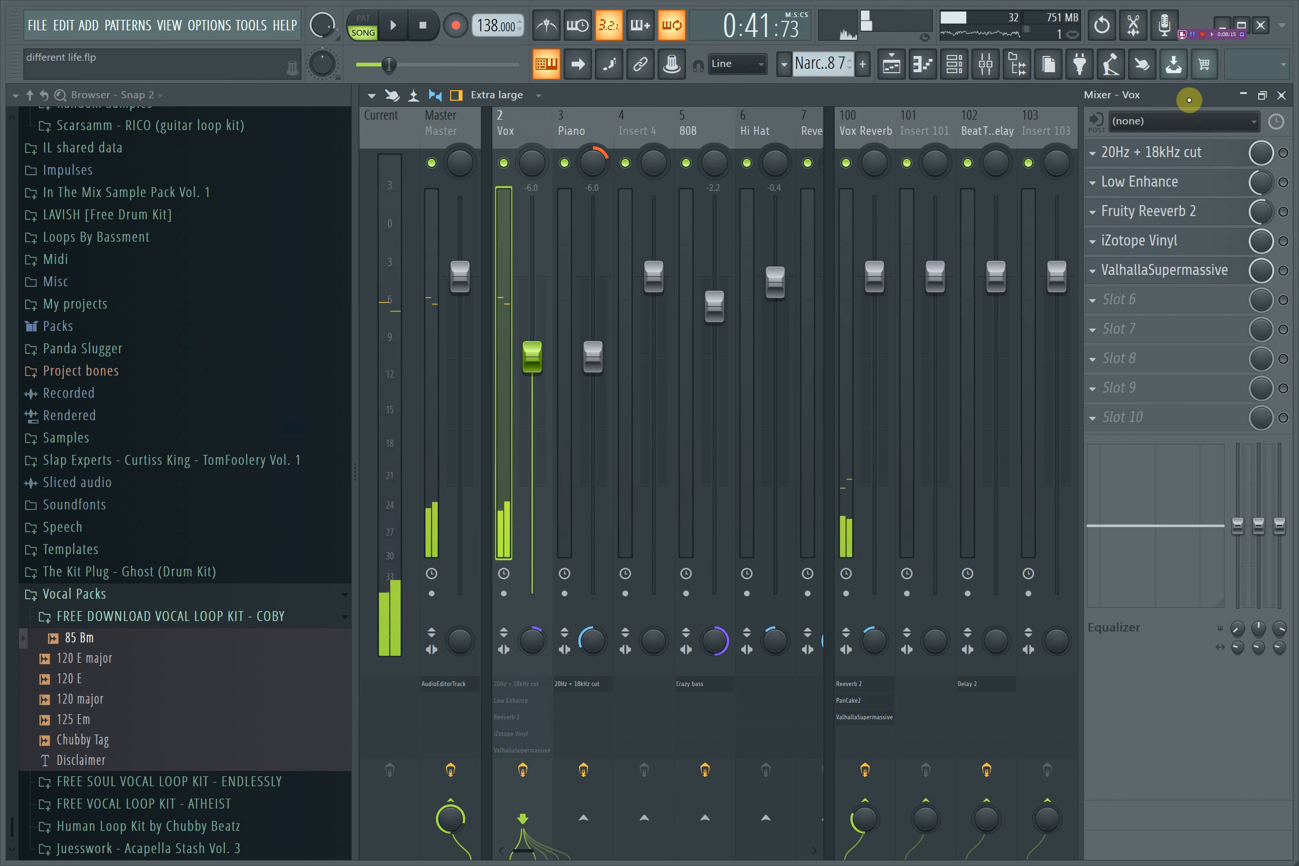
# - Enable only the 20Hz + 18kHz cut EQ on the Vox track and play the filtered vocal
pyautogui.click(1283, 152)
pyautogui.press('space')
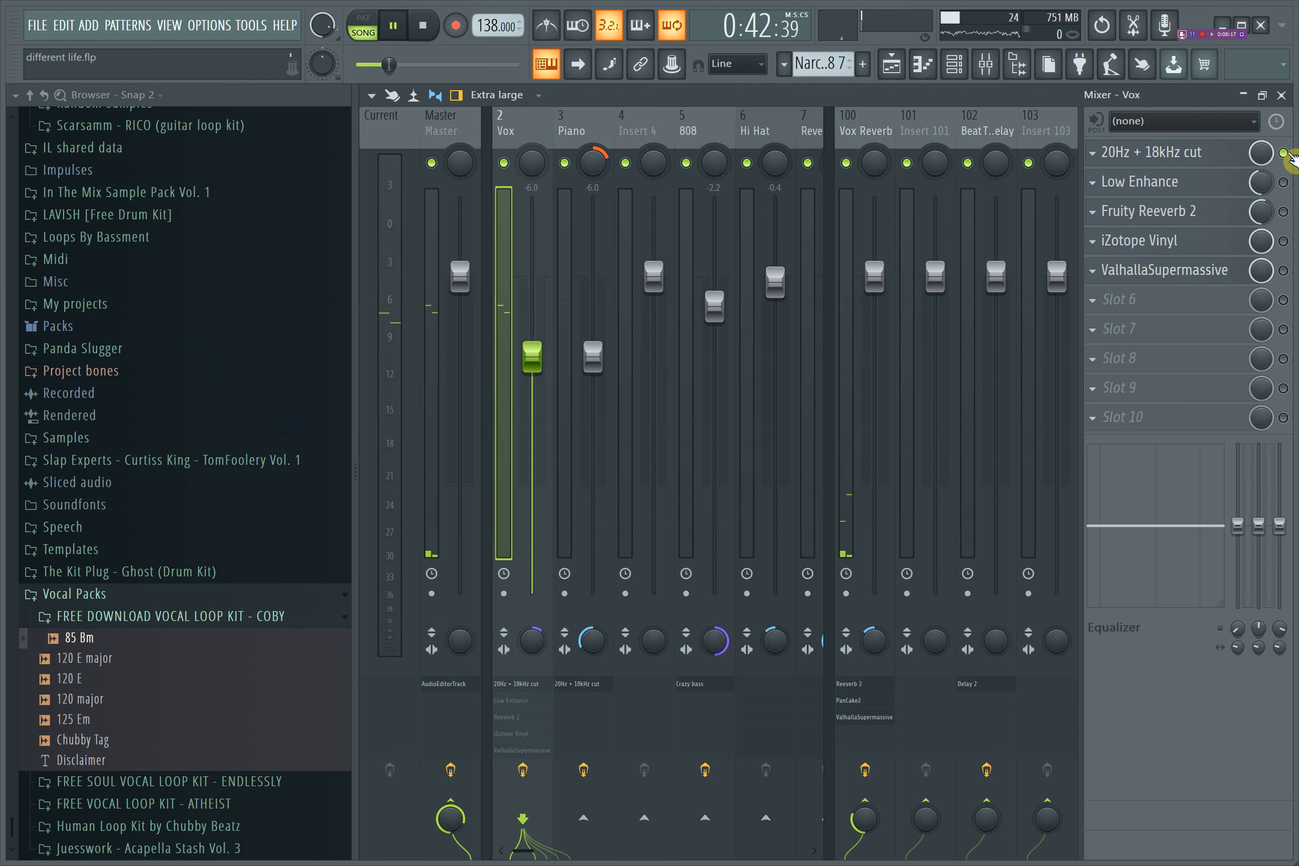
pyautogui.press('space')
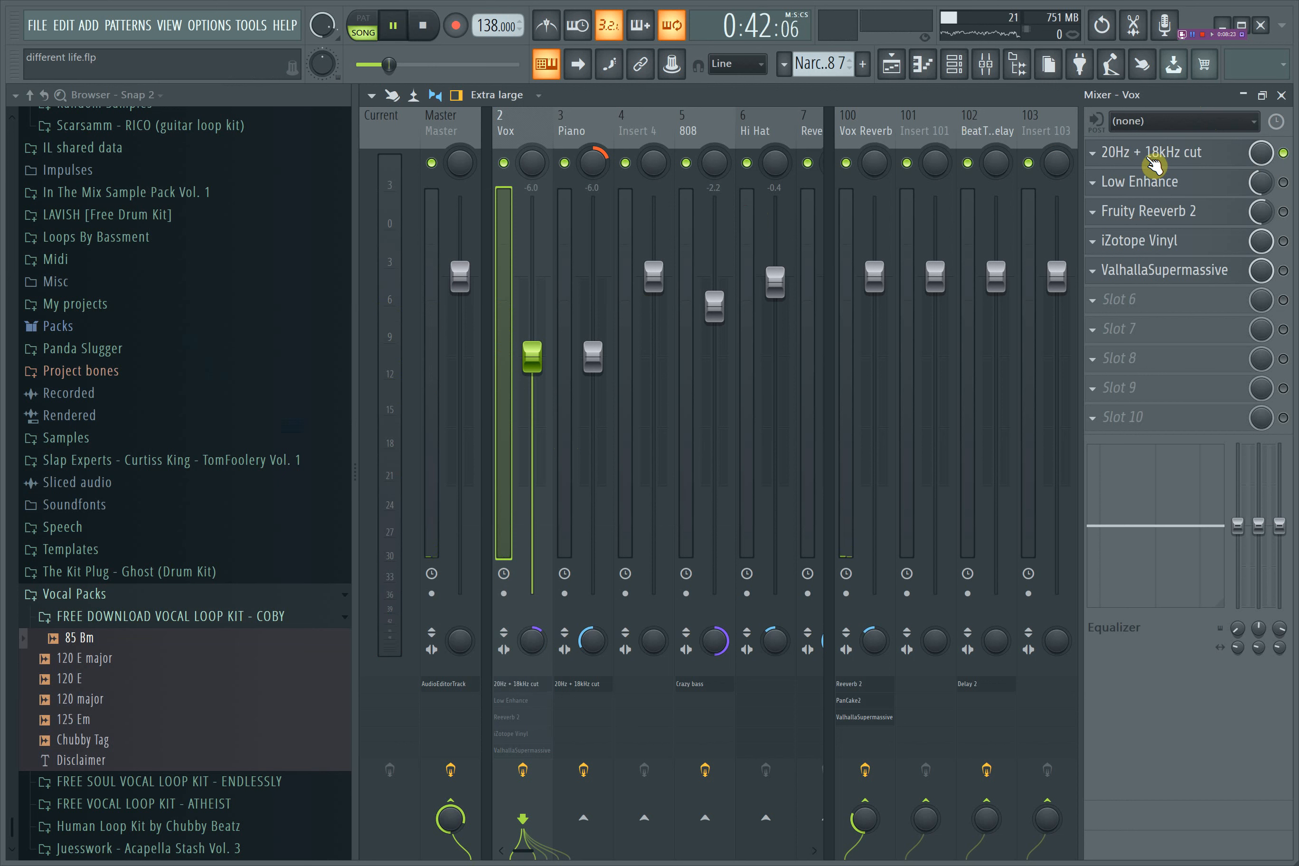
pyautogui.press('space')
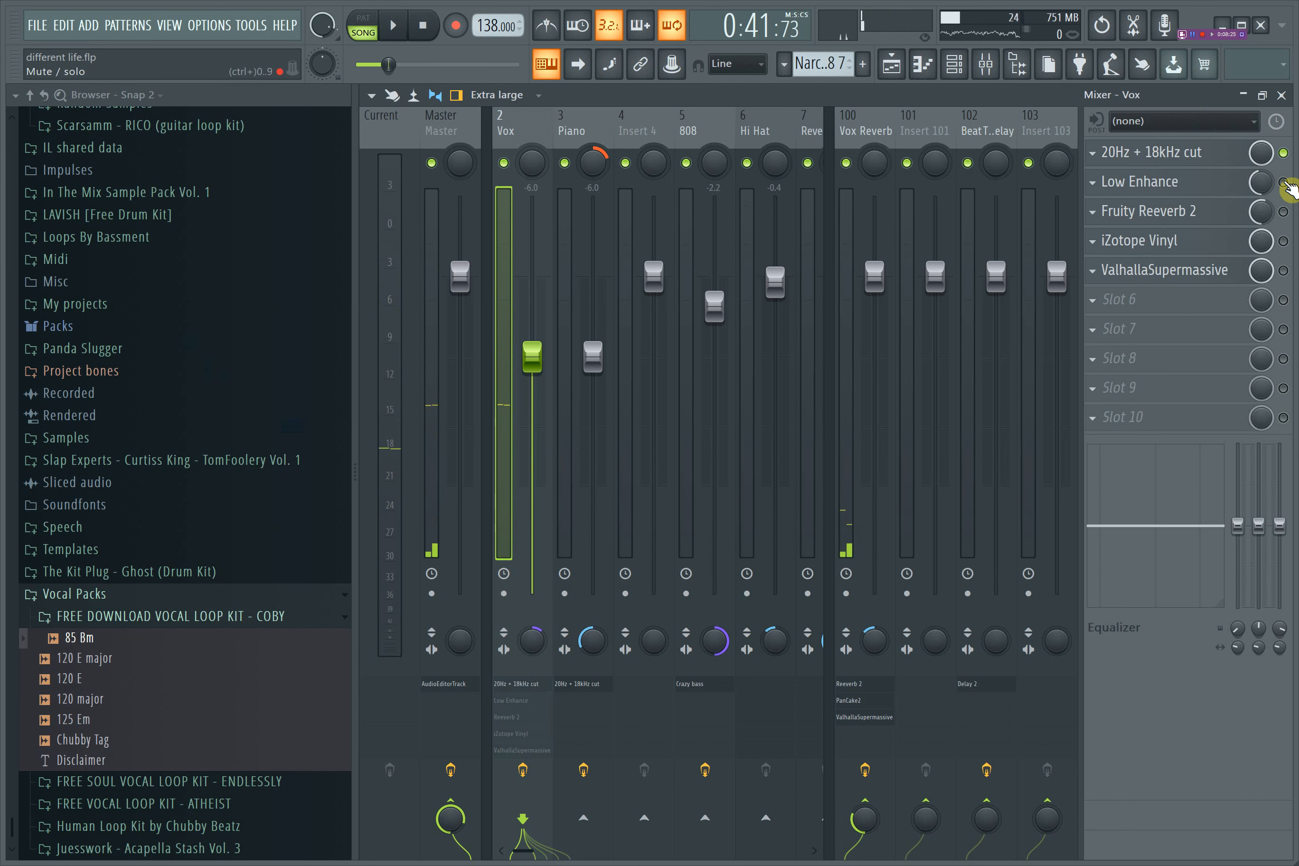
# - Enable the Low Enhance effect on the Vox track and play the vocal with it
pyautogui.moveTo(1269, 187); pyautogui.dragTo(1268, 179)
pyautogui.press('space')
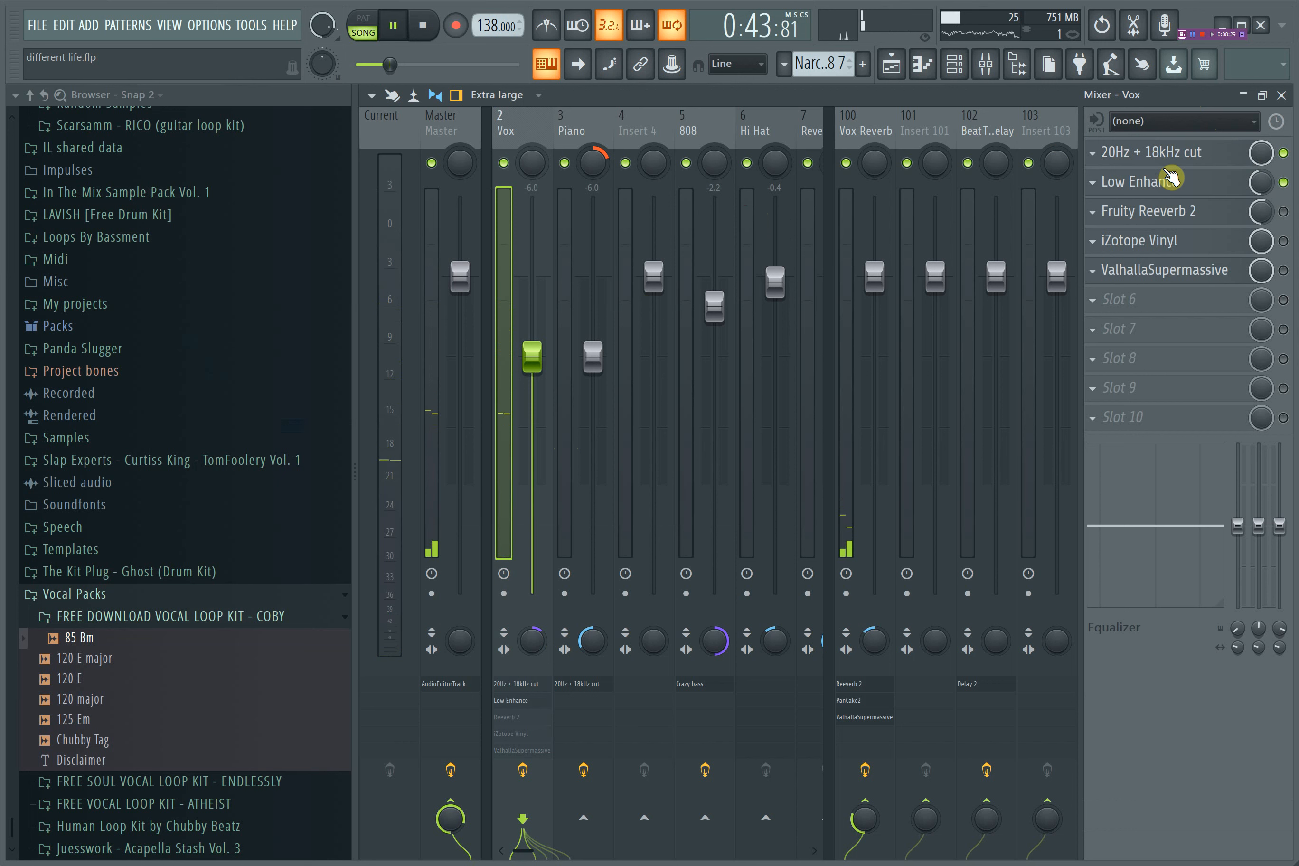
pyautogui.press('space')
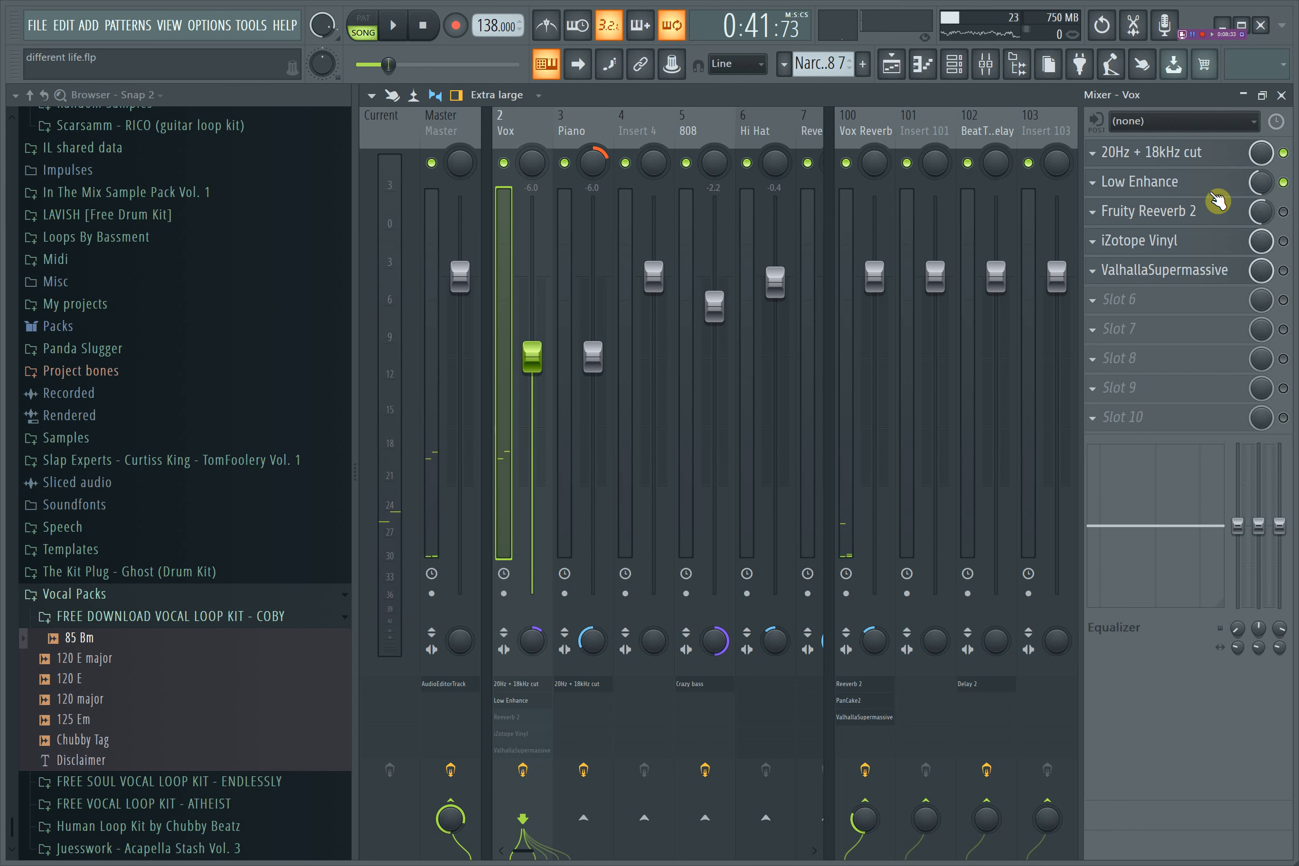
# - Enable Fruity Reeverb 2 on the Vox track, inspect its settings and play the vocal with the reverb
pyautogui.click(1284, 211)
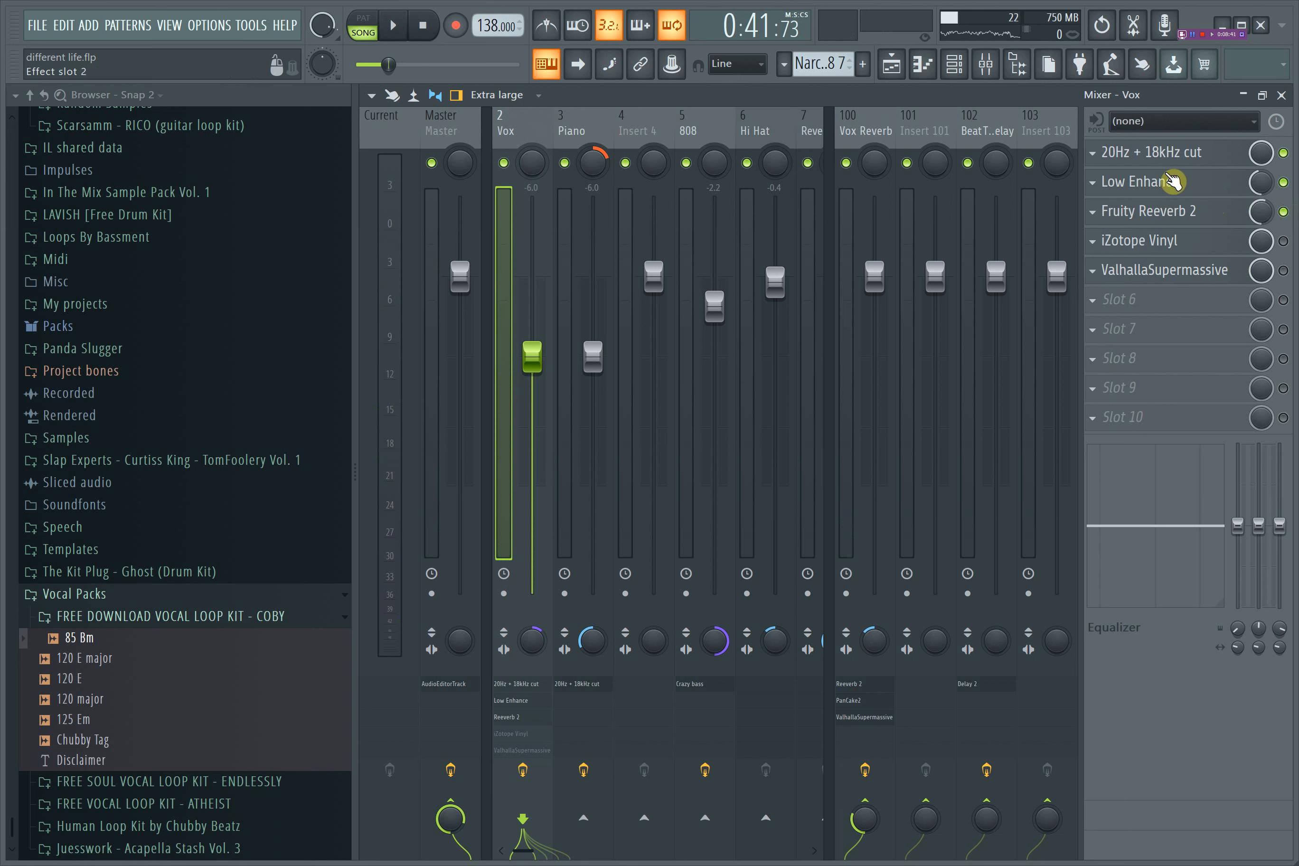
pyautogui.click(1191, 221)
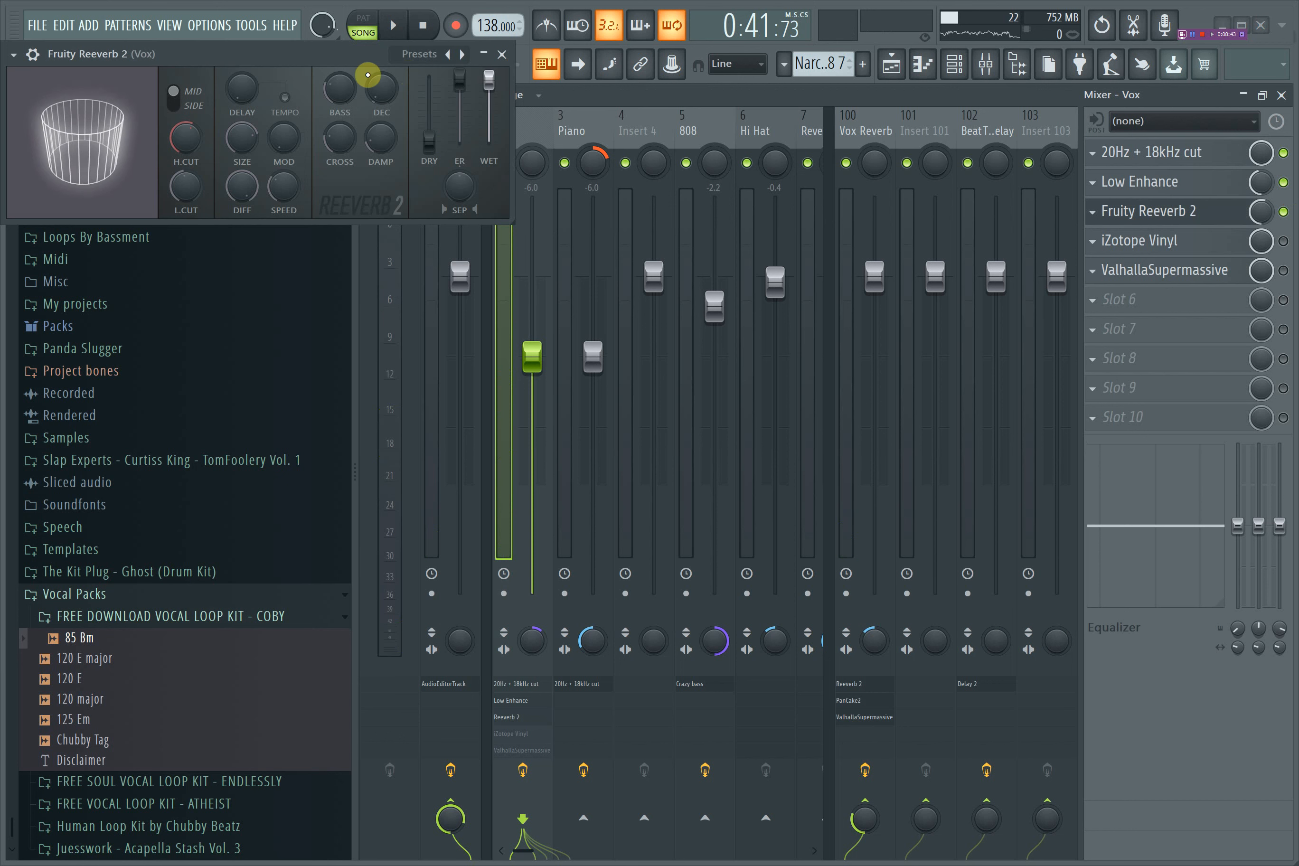
pyautogui.click(503, 56)
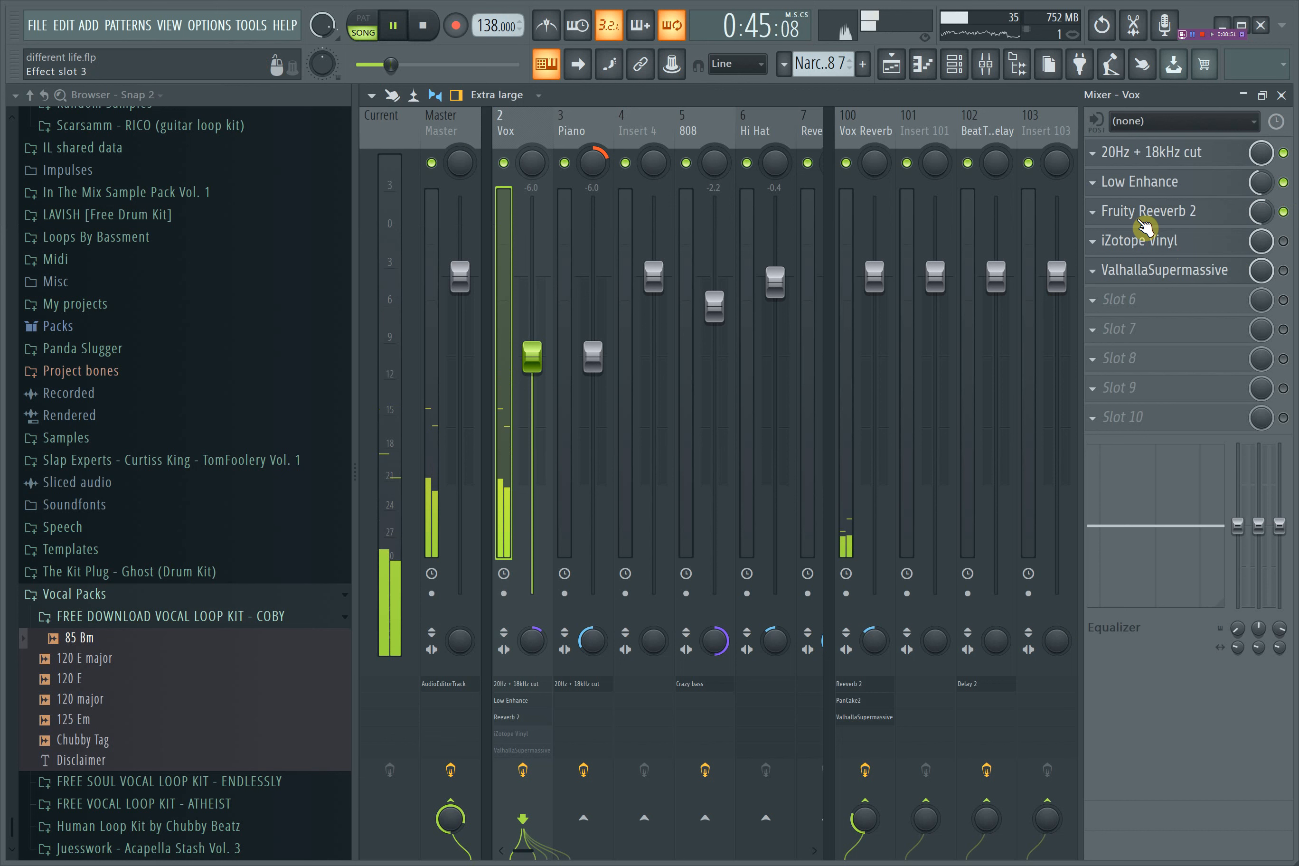
pyautogui.press('space')
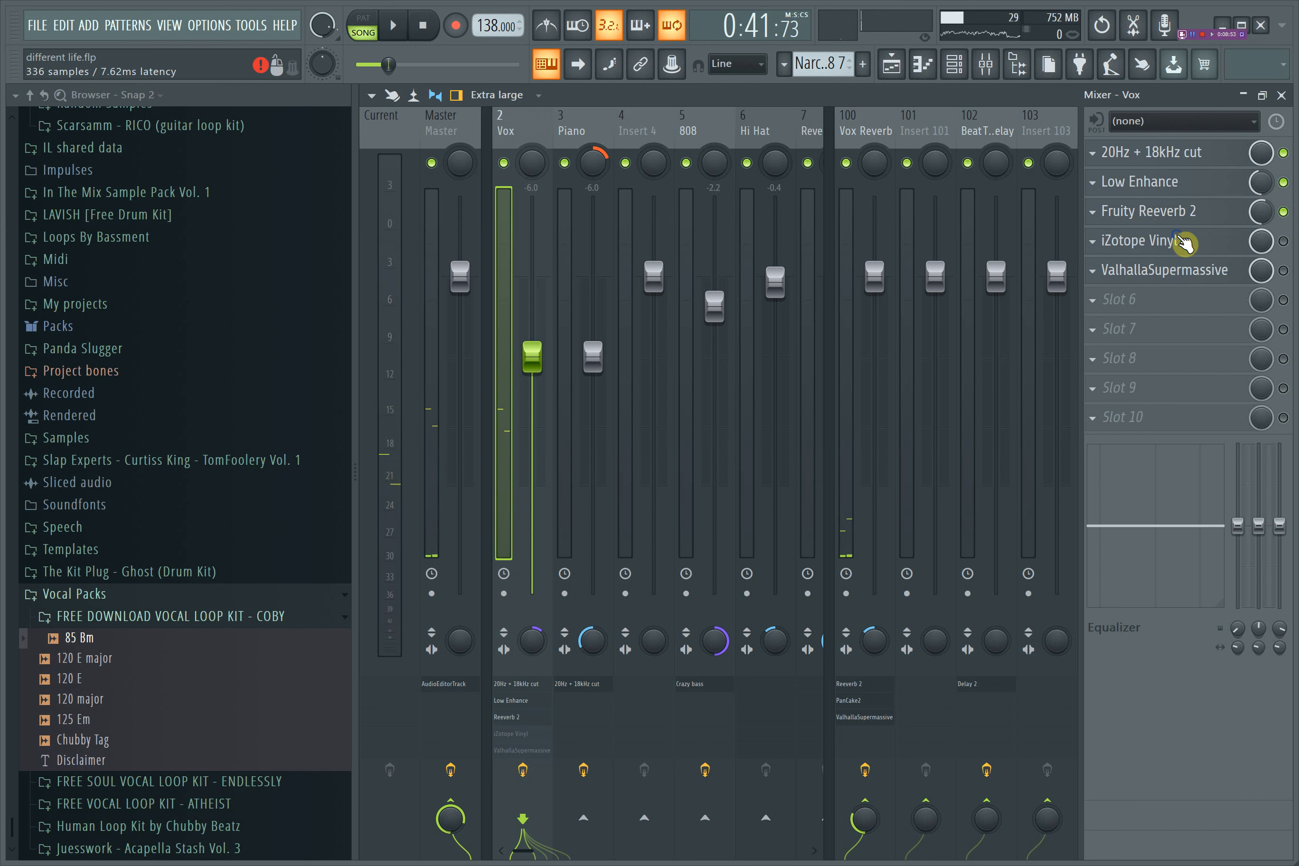
# - Open iZotope Vinyl on the Vox track, enable it and play the vocal with the vinyl effect
pyautogui.click(1138, 241)
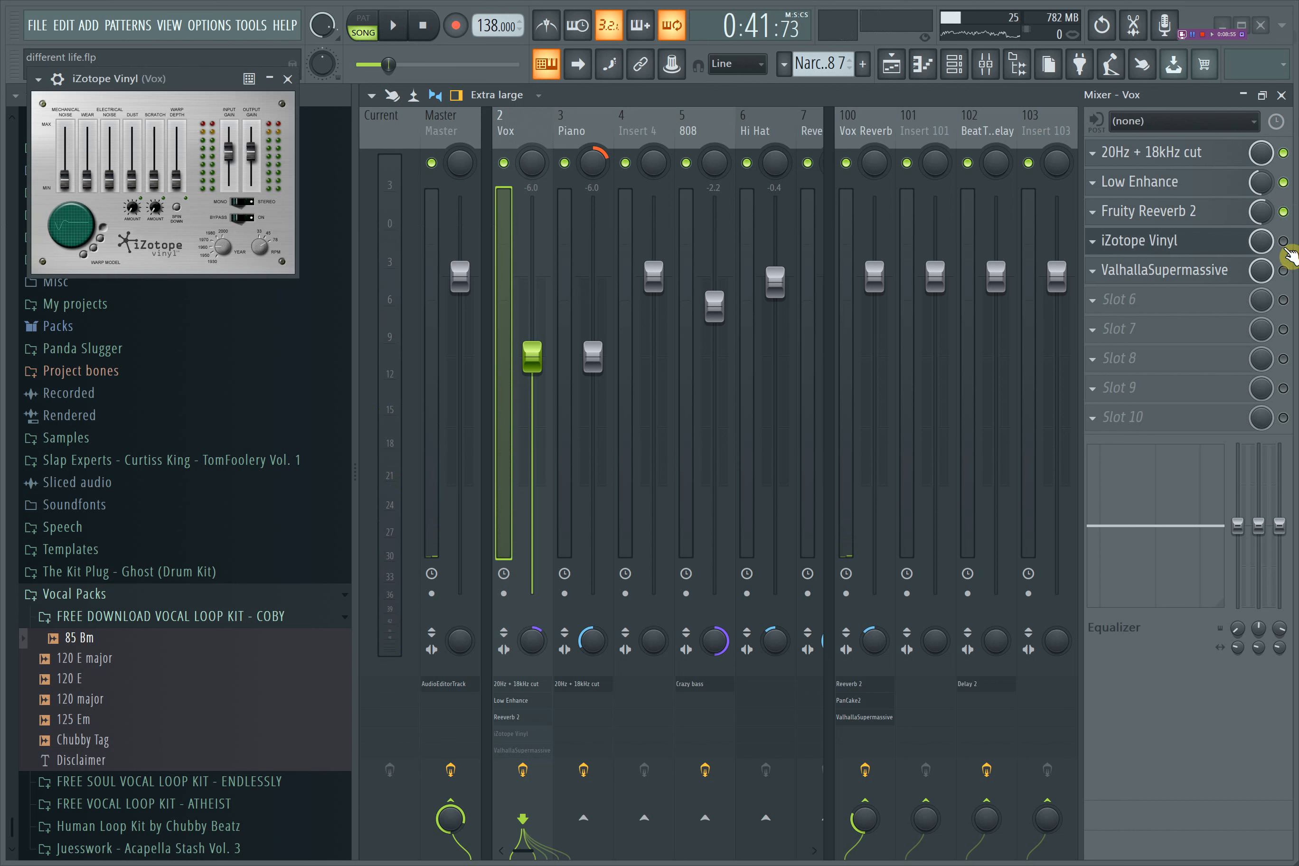
pyautogui.rightClick(1283, 241)
pyautogui.click(1184, 98)
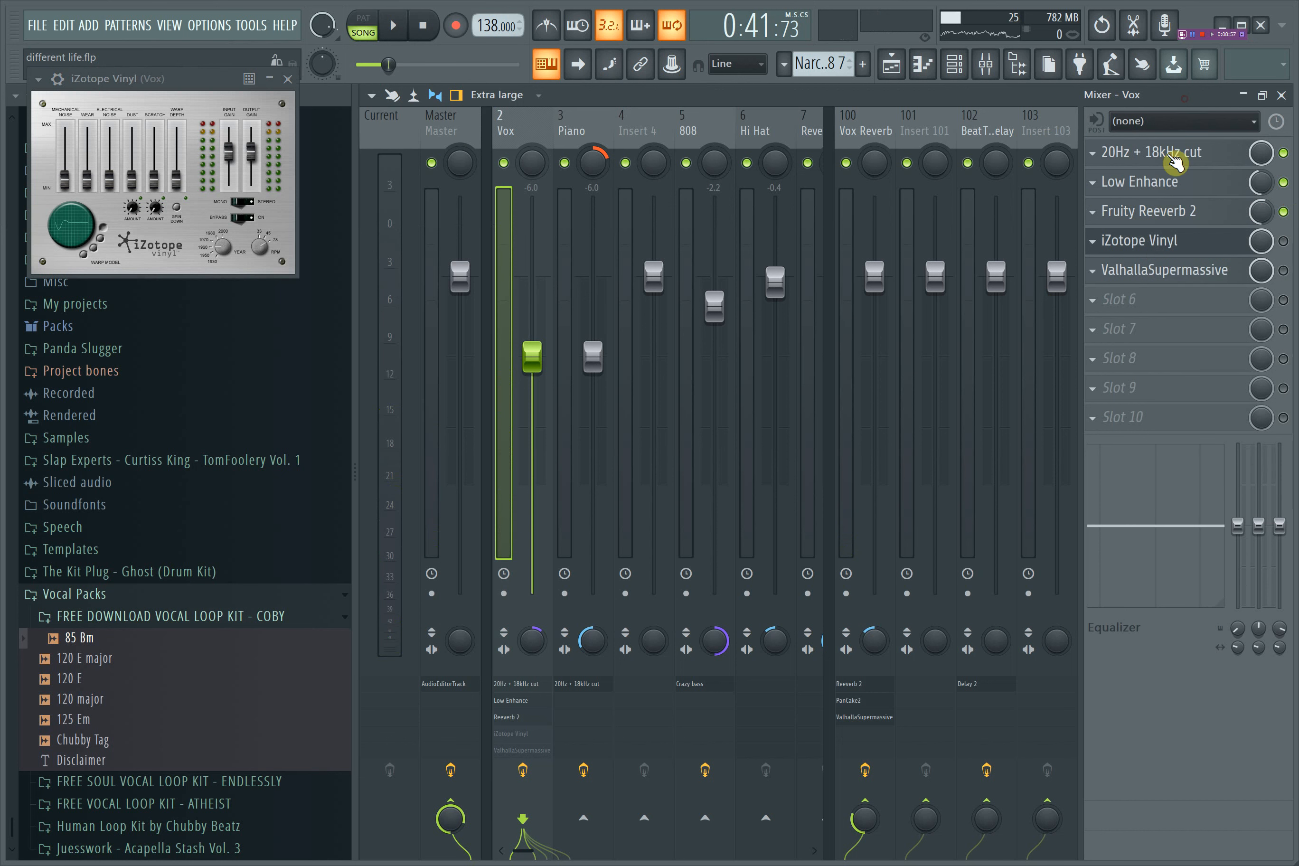
pyautogui.press('space')
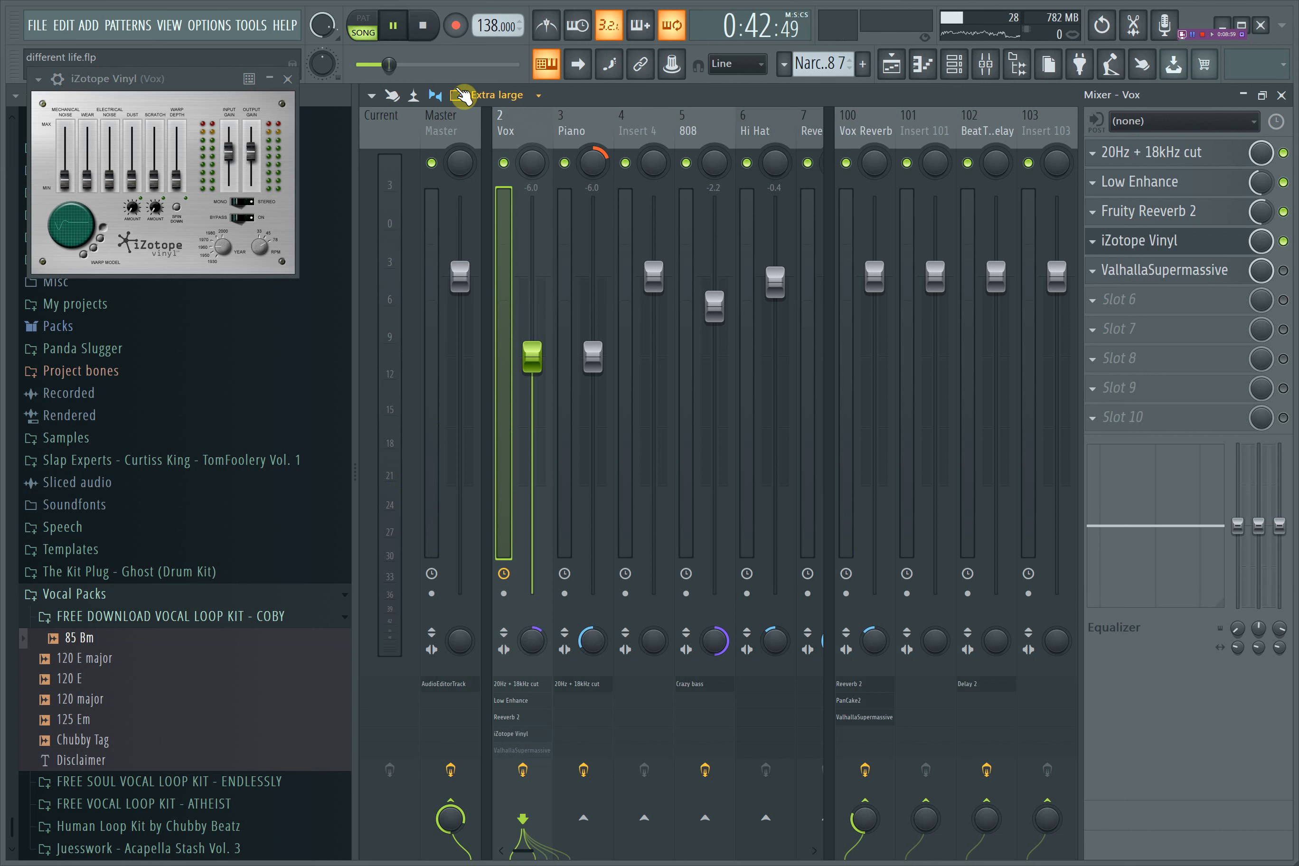
pyautogui.click(300, 84)
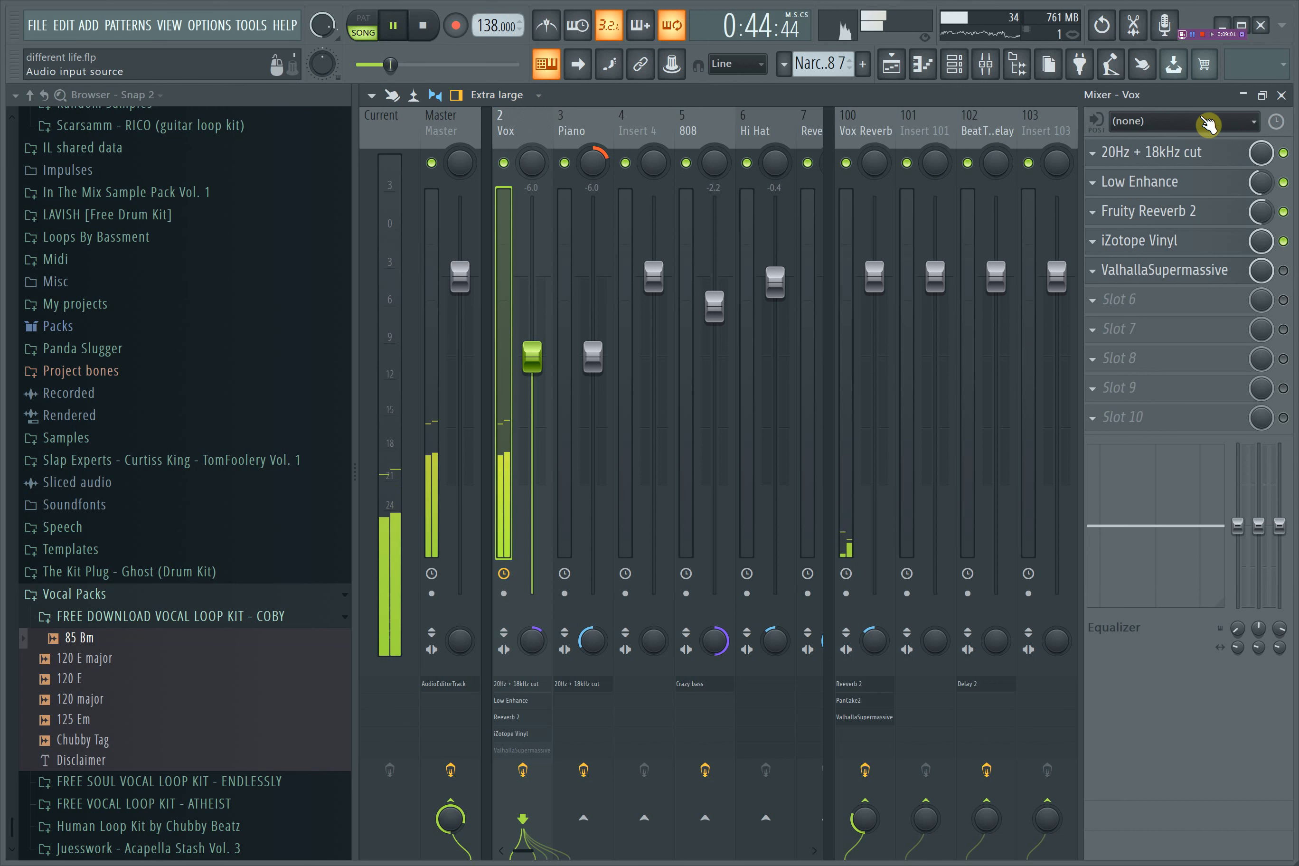
pyautogui.press('space')
# - Inspect ValhallaSupermassive's AmbienceChorus preset on the Vox track, enable the effect and play the fully processed vocal
pyautogui.click(1203, 271)
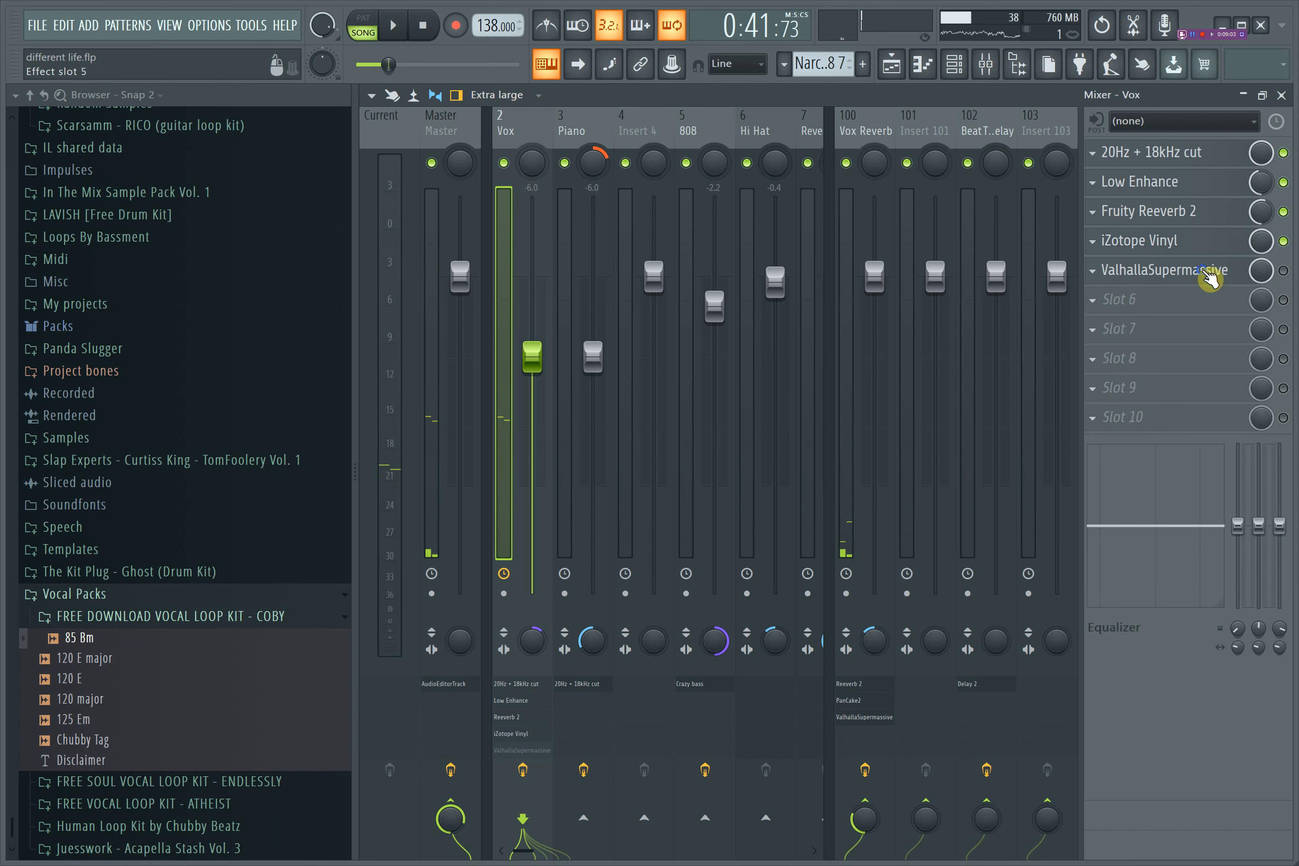
pyautogui.click(1160, 274)
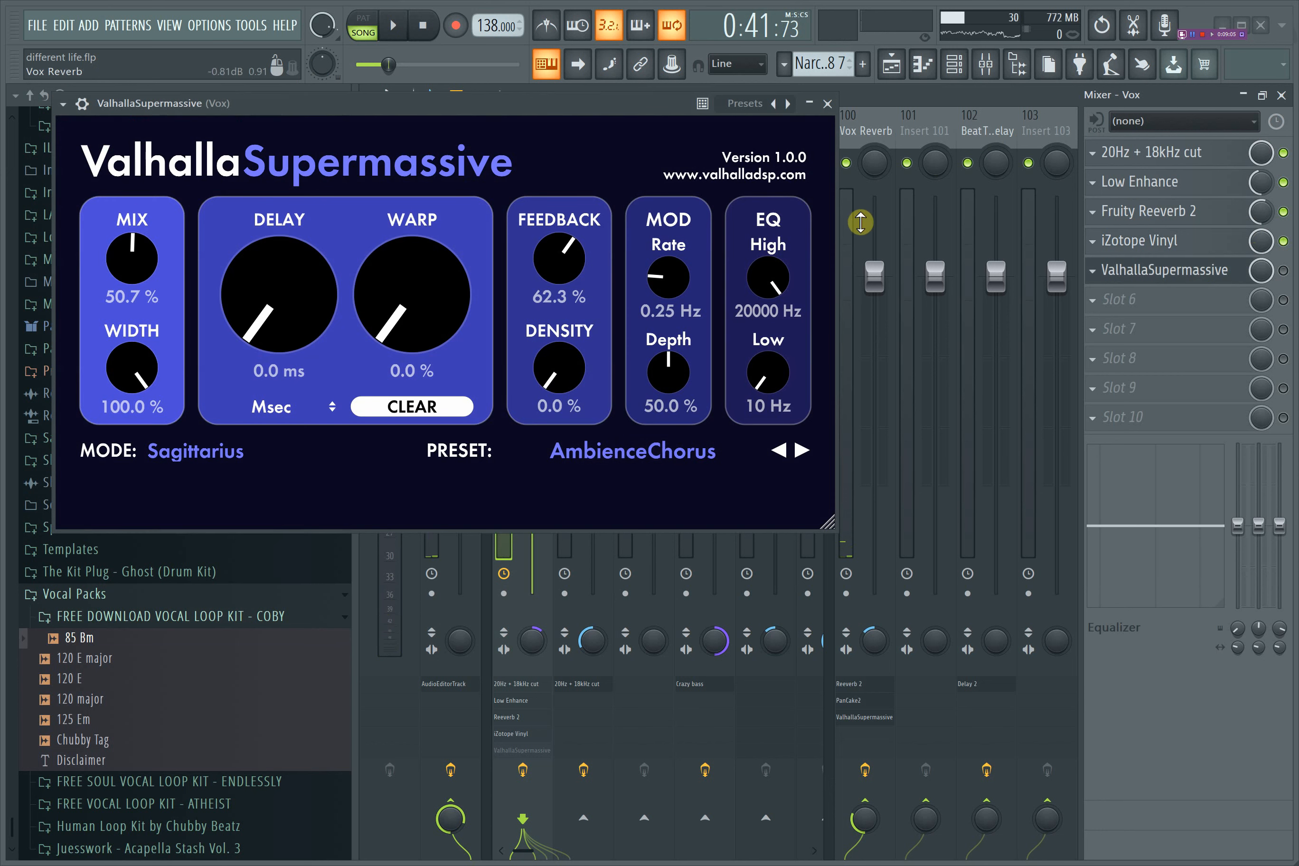
pyautogui.click(827, 104)
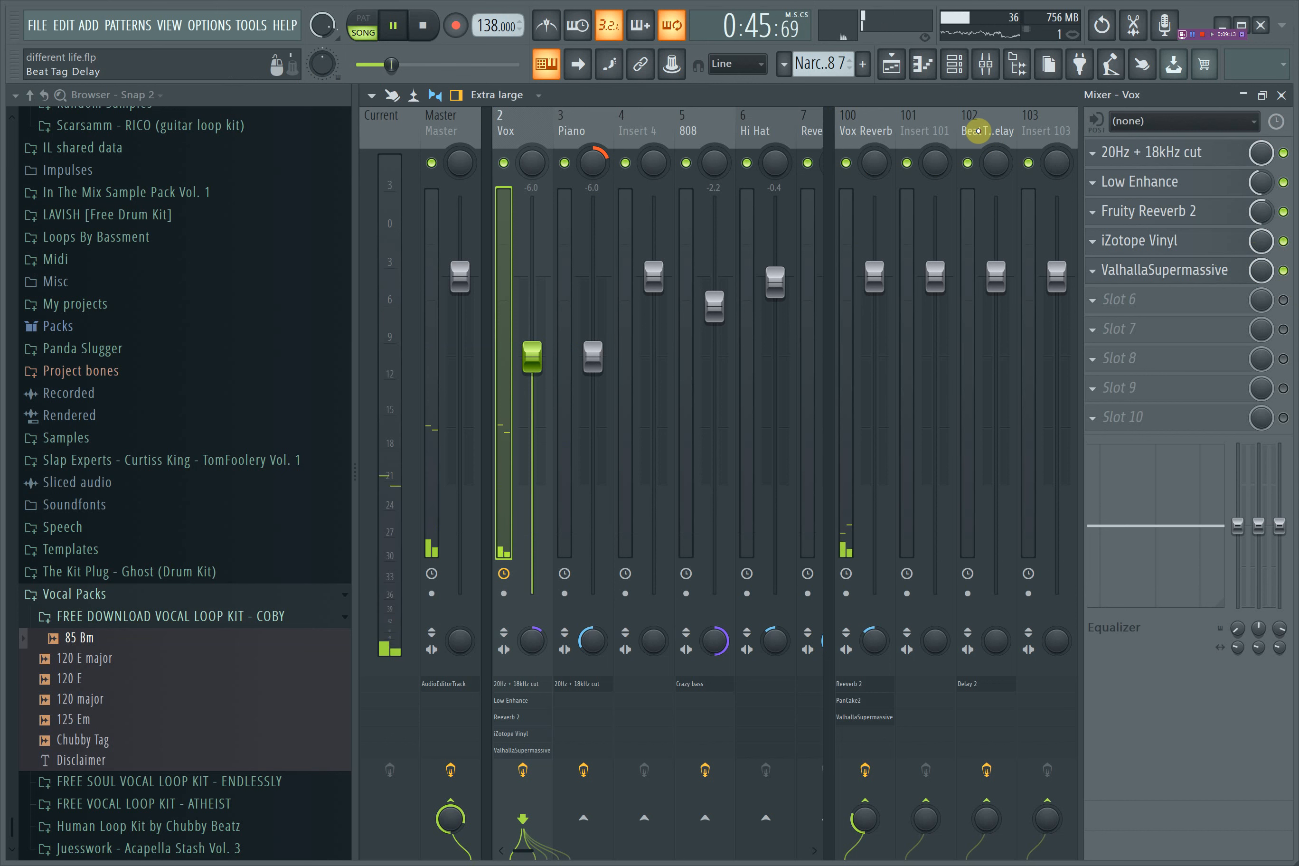
pyautogui.press('space')
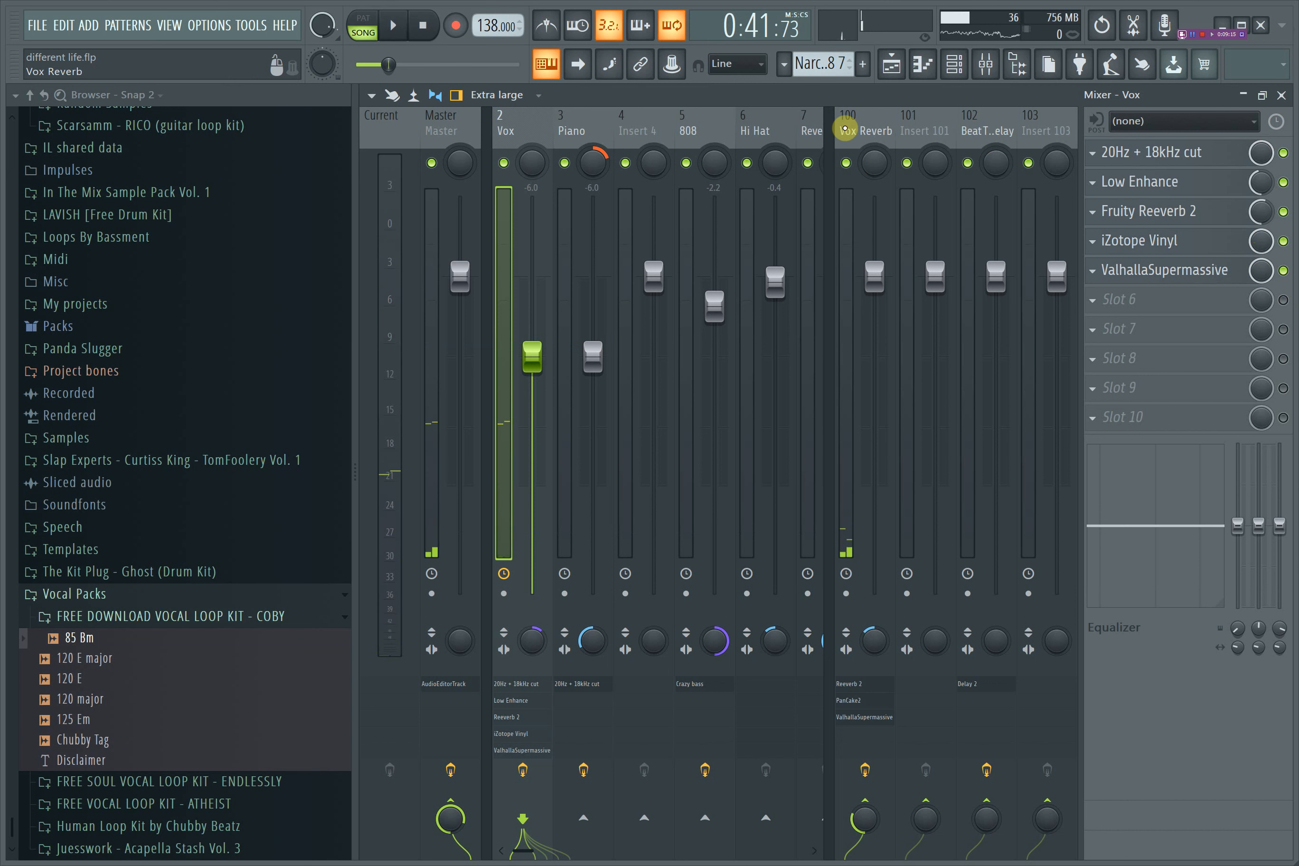
# - Inspect the Fruity Reeverb 2 settings on the Vox Reverb track and close the plugin
pyautogui.click(864, 132)
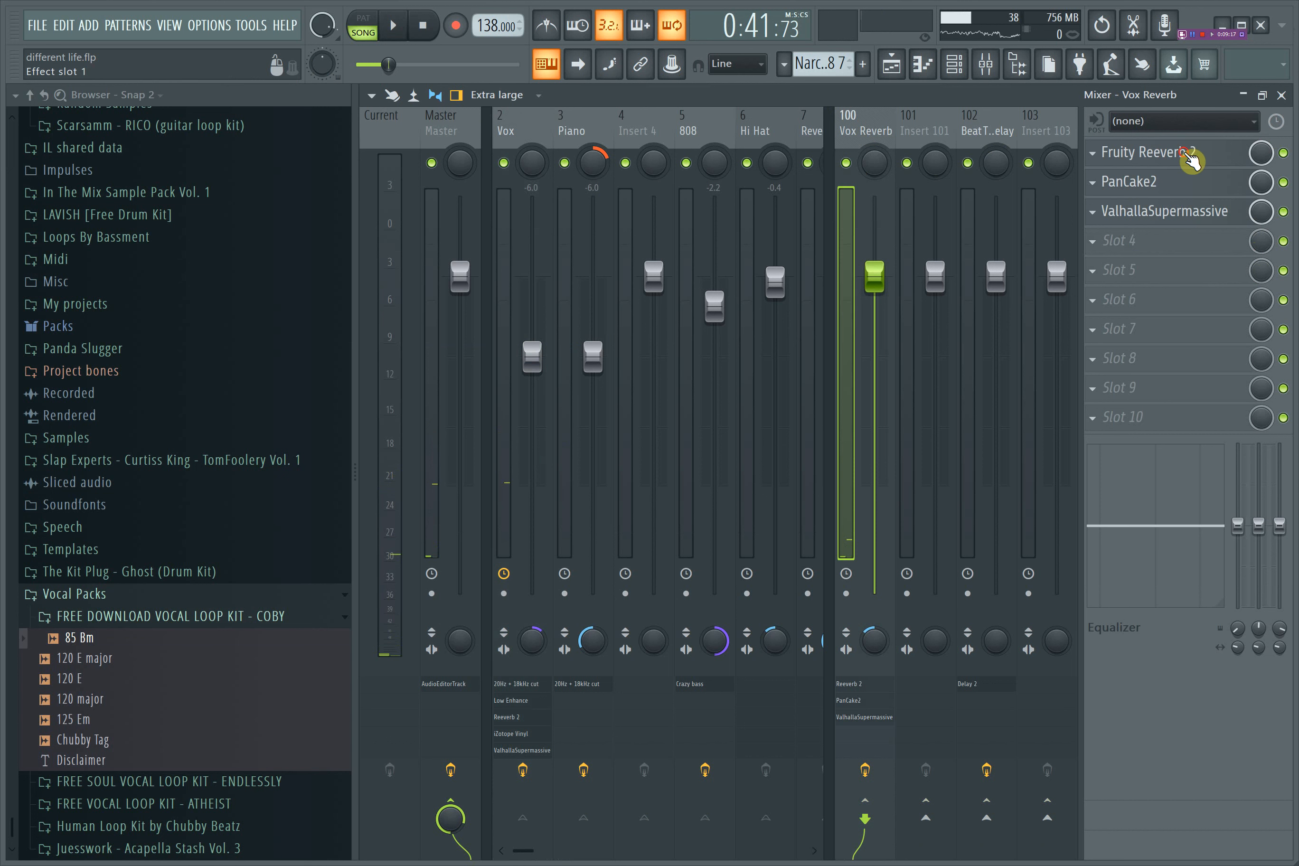
pyautogui.click(1140, 153)
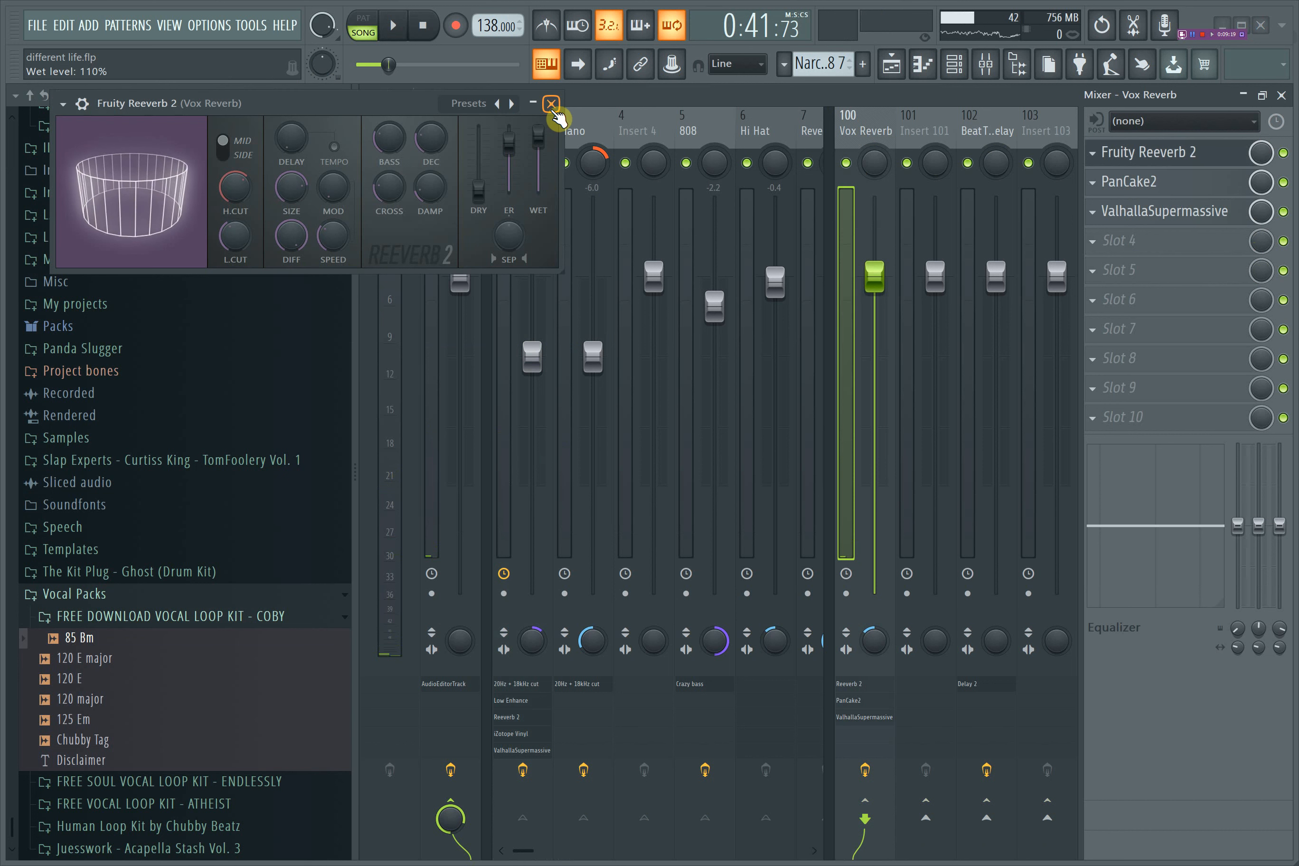
pyautogui.click(552, 104)
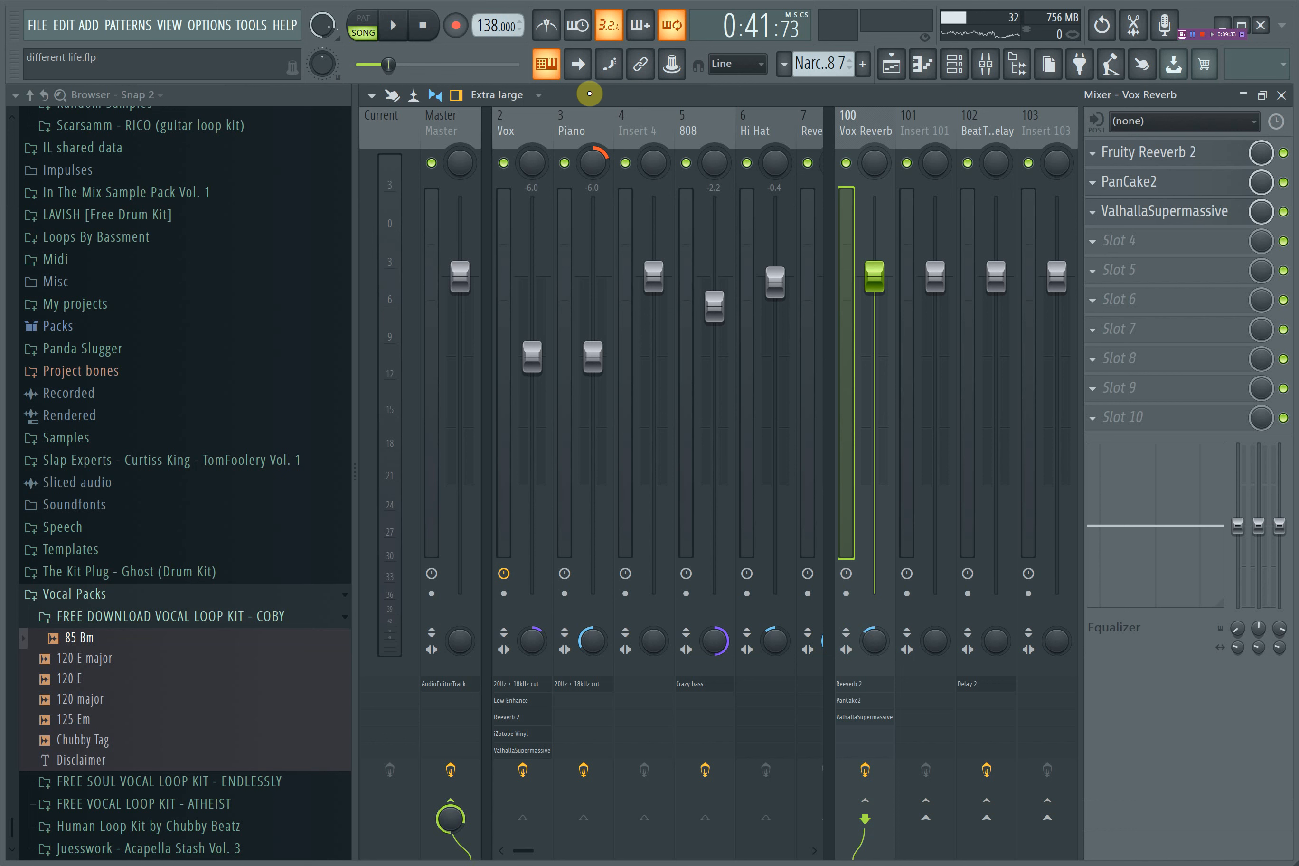
# - Review the Vox track's Fruity Reeverb 2 settings and compare its effect chain with the Vox Reverb track's chain
pyautogui.click(536, 119)
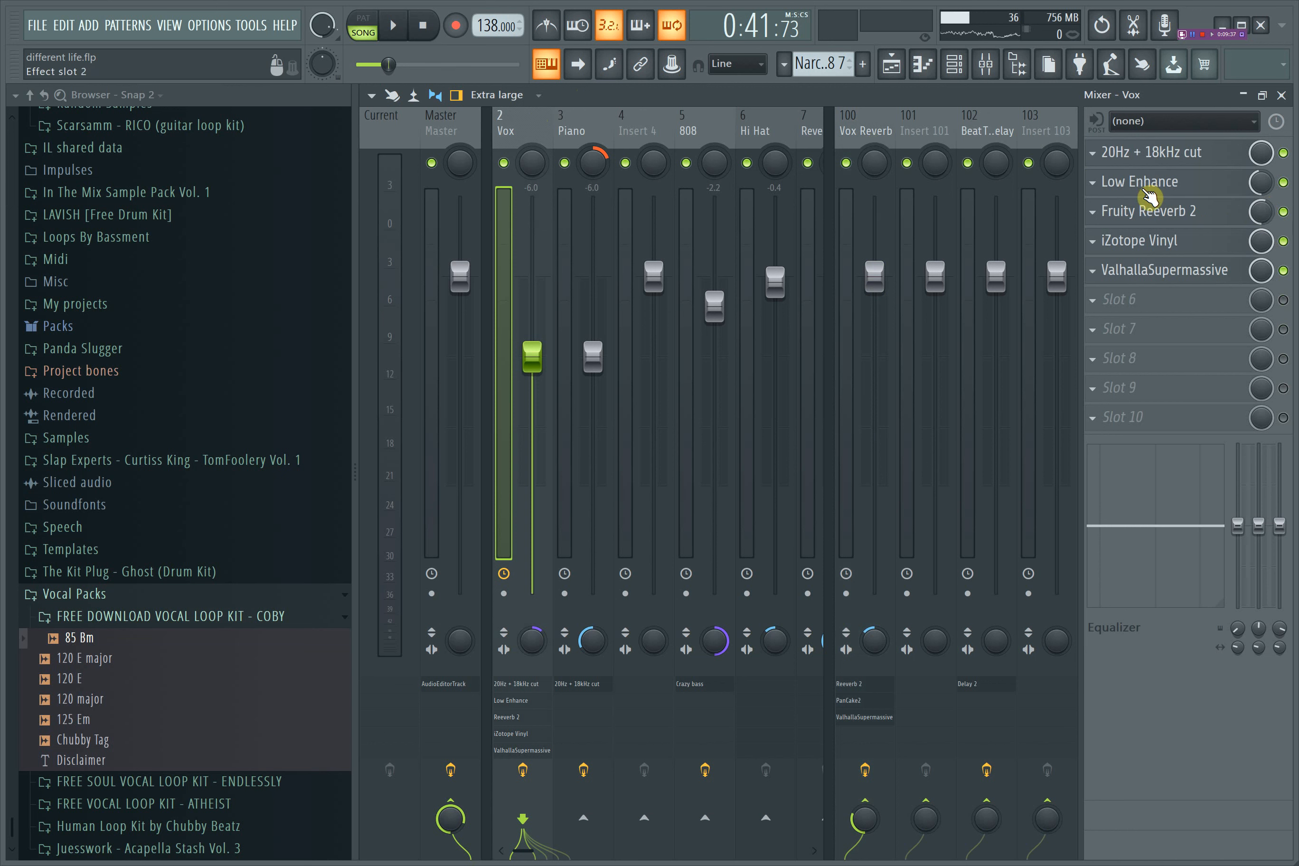
pyautogui.click(1153, 215)
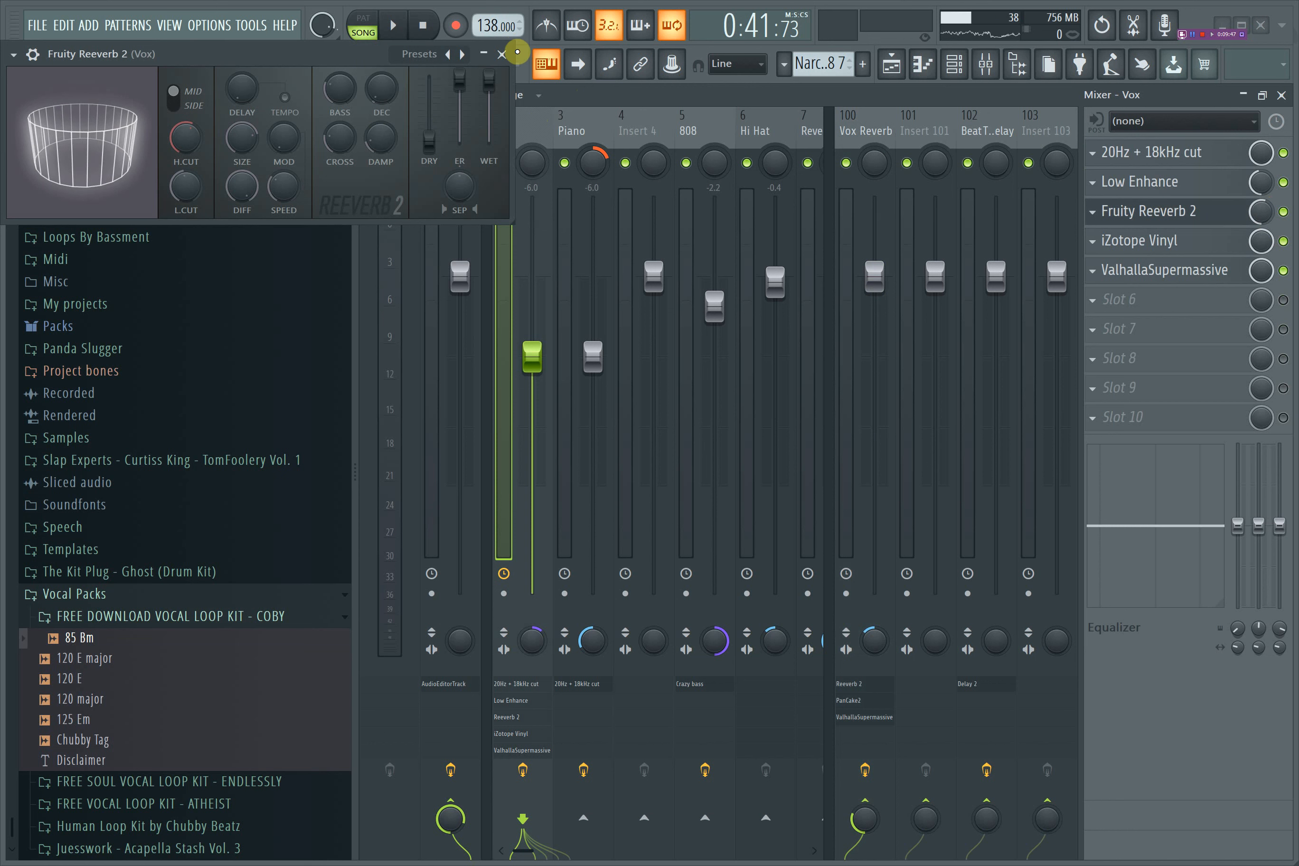
pyautogui.click(501, 54)
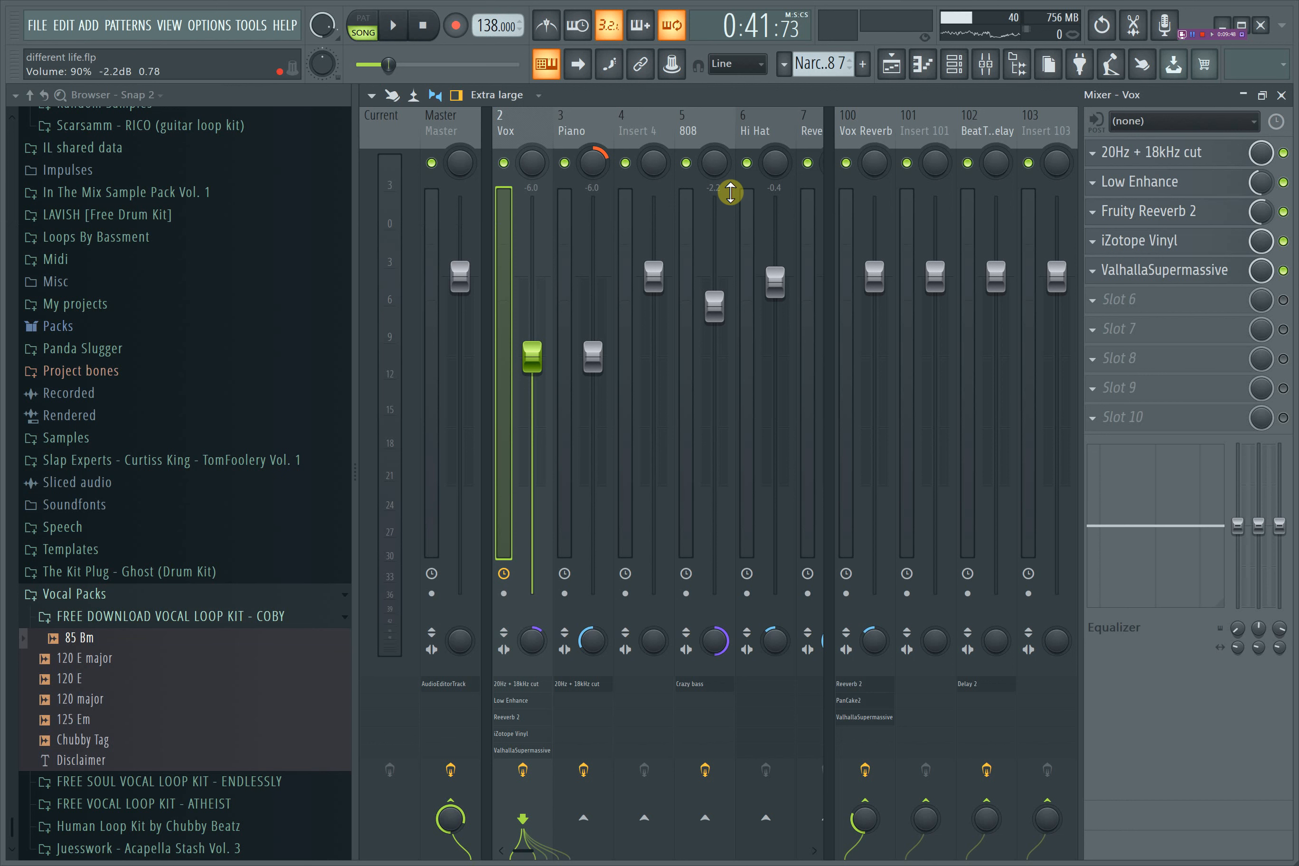
pyautogui.click(876, 130)
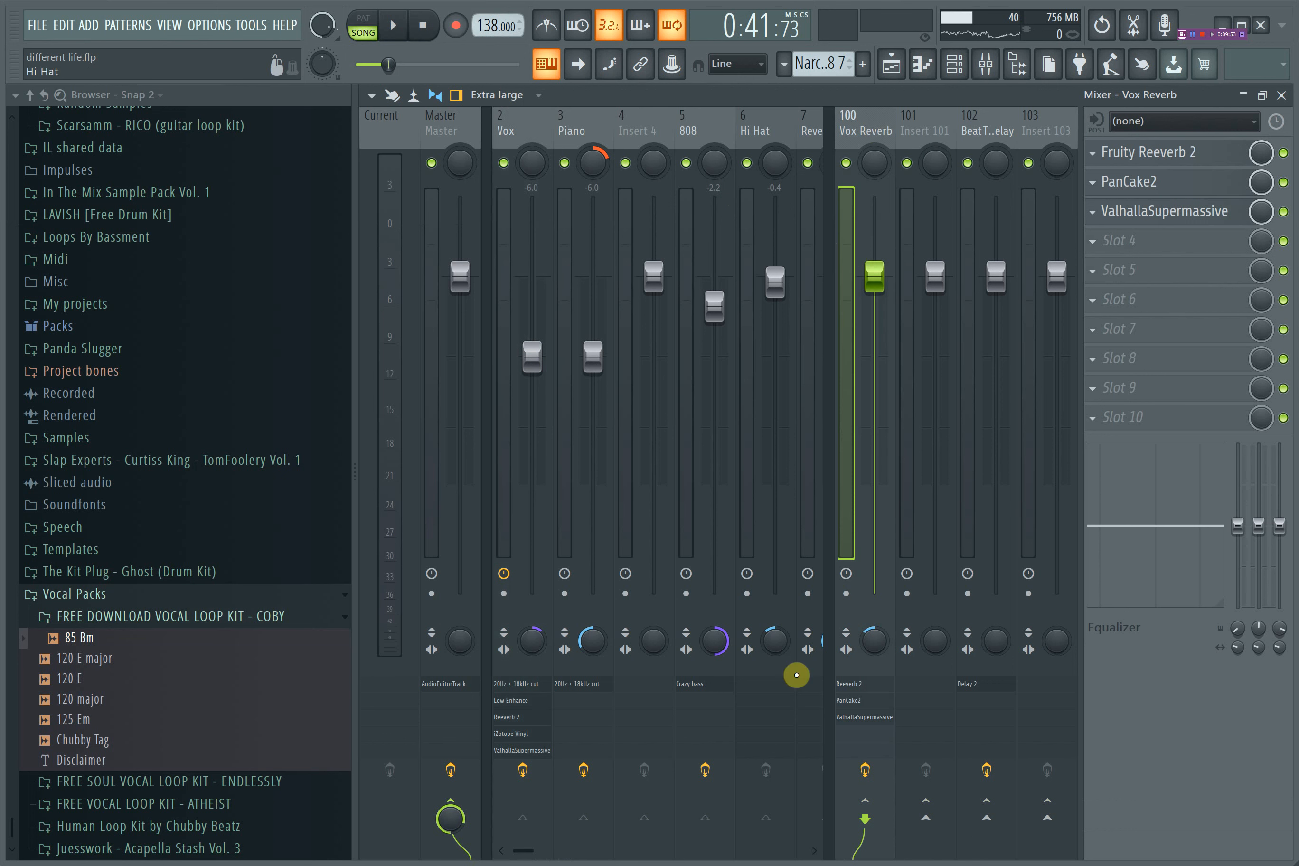
pyautogui.click(540, 122)
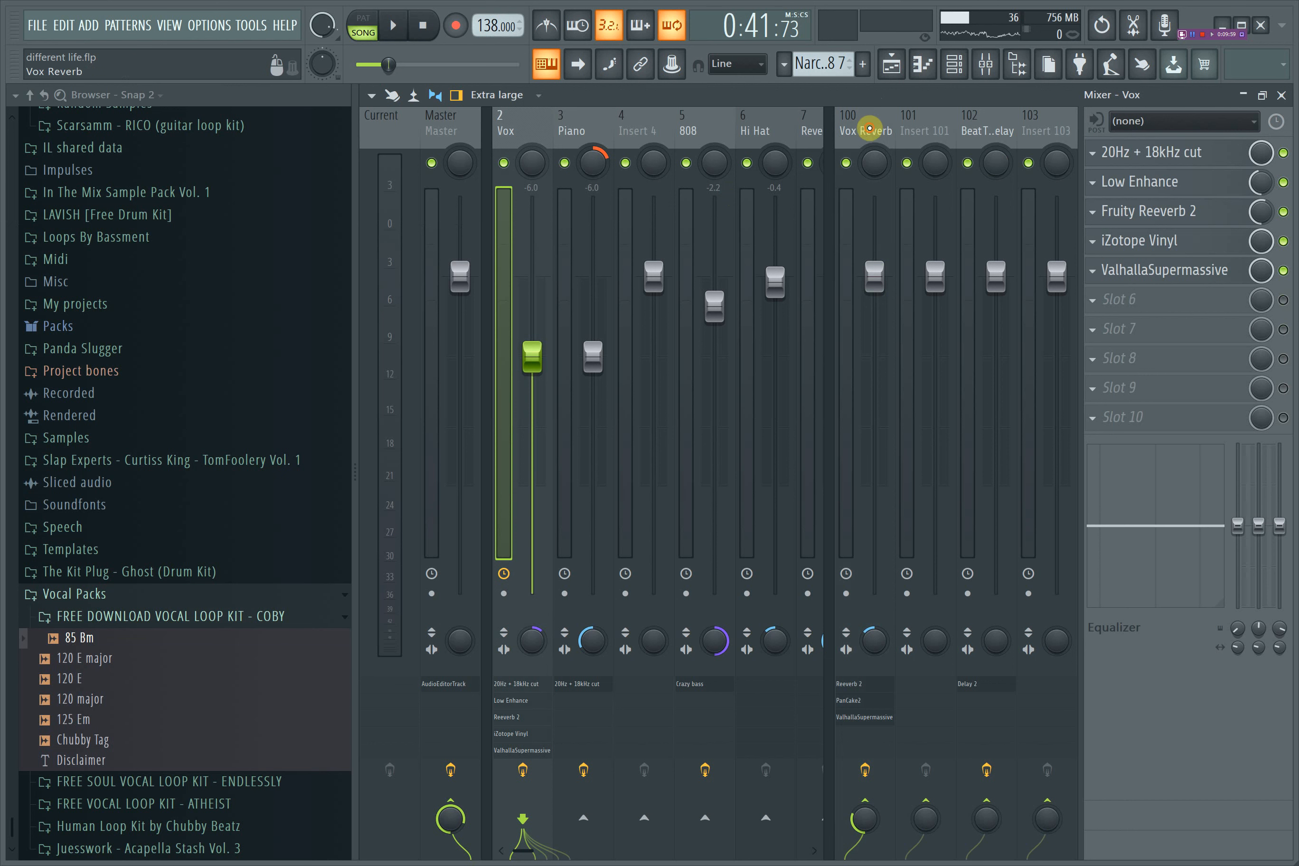
# - Examine the PanCake2 auto-panning curve and LFO settings on the Vox Reverb track
pyautogui.click(869, 128)
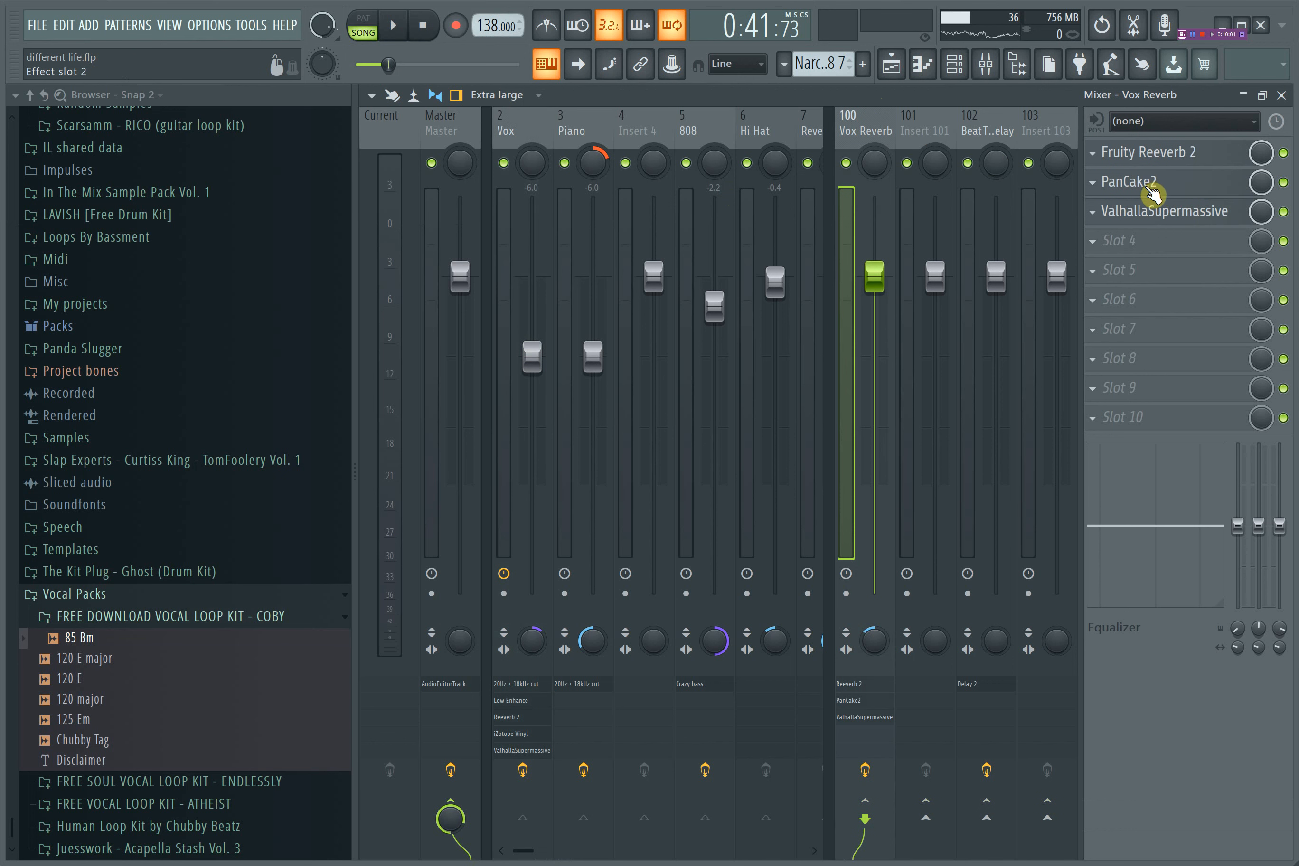
pyautogui.click(1151, 193)
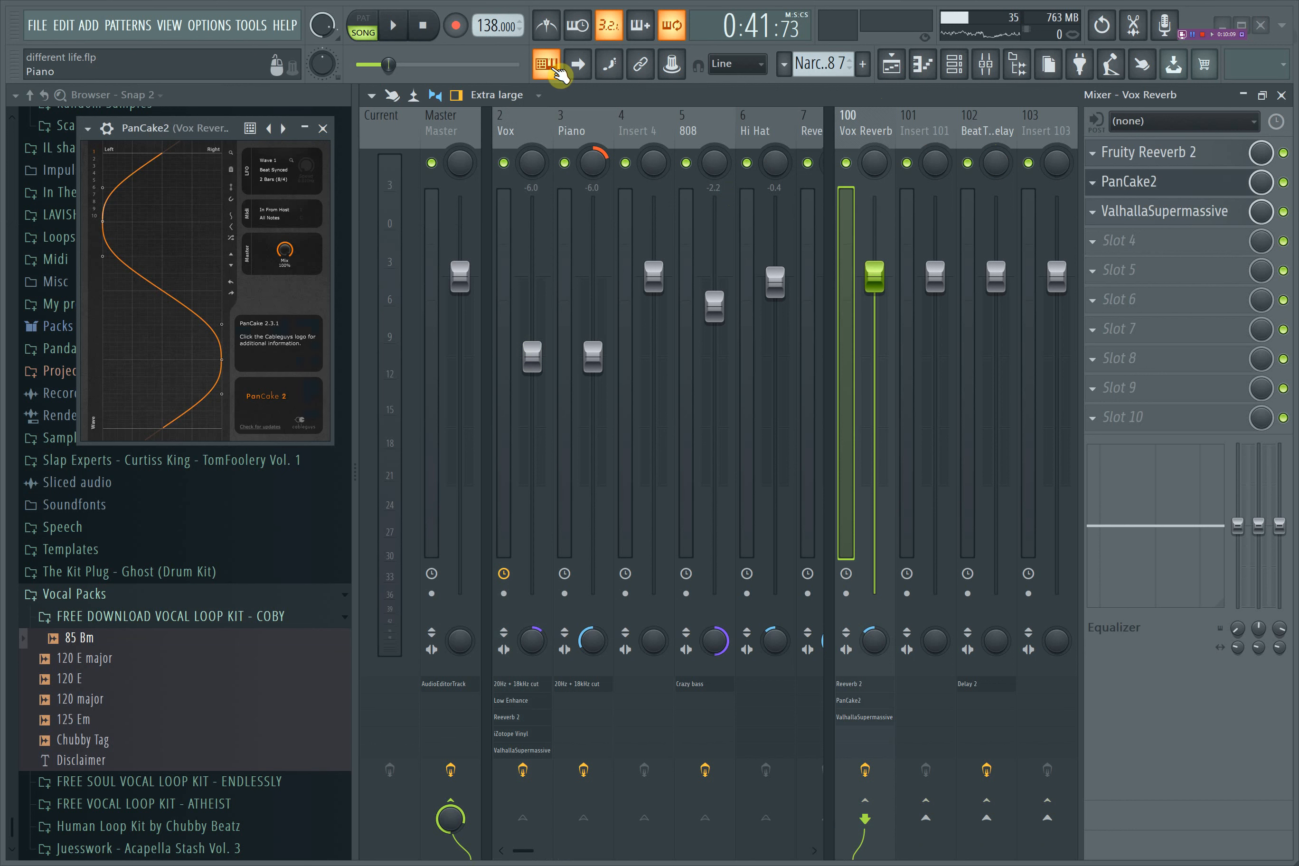
pyautogui.click(323, 127)
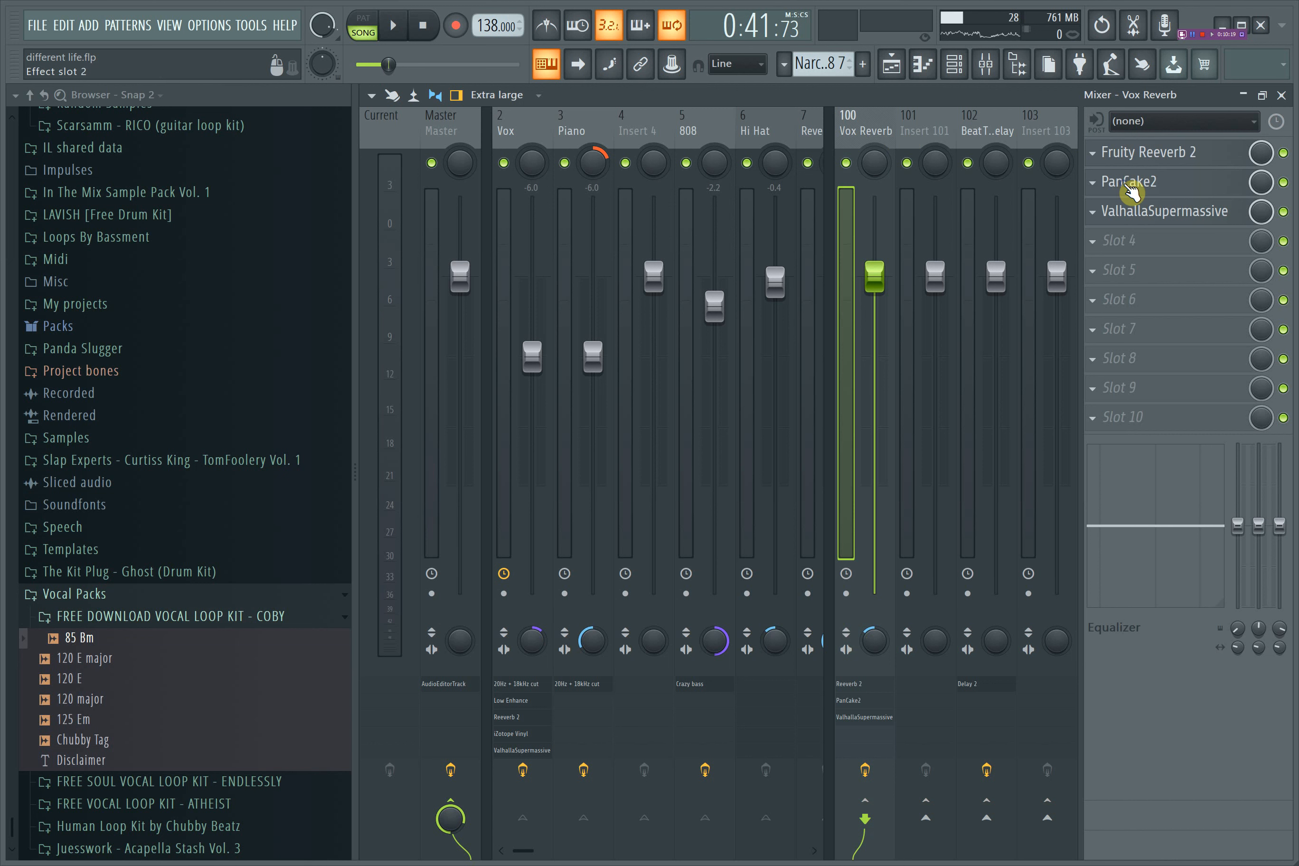
pyautogui.click(1130, 190)
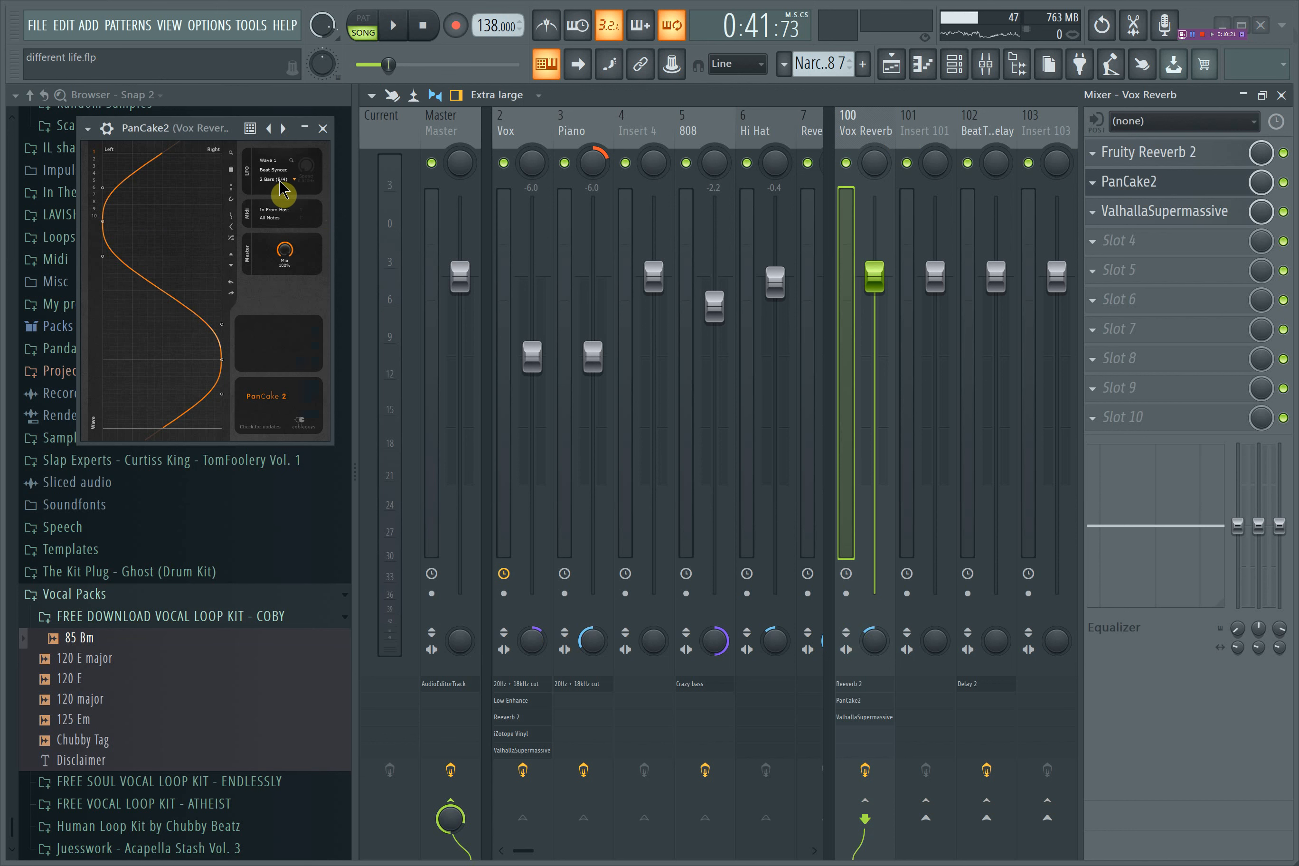
# - Play the vocal with PanCake2's auto-panning on the Vox Reverb track, close the plugin and stop playback
pyautogui.press('space')
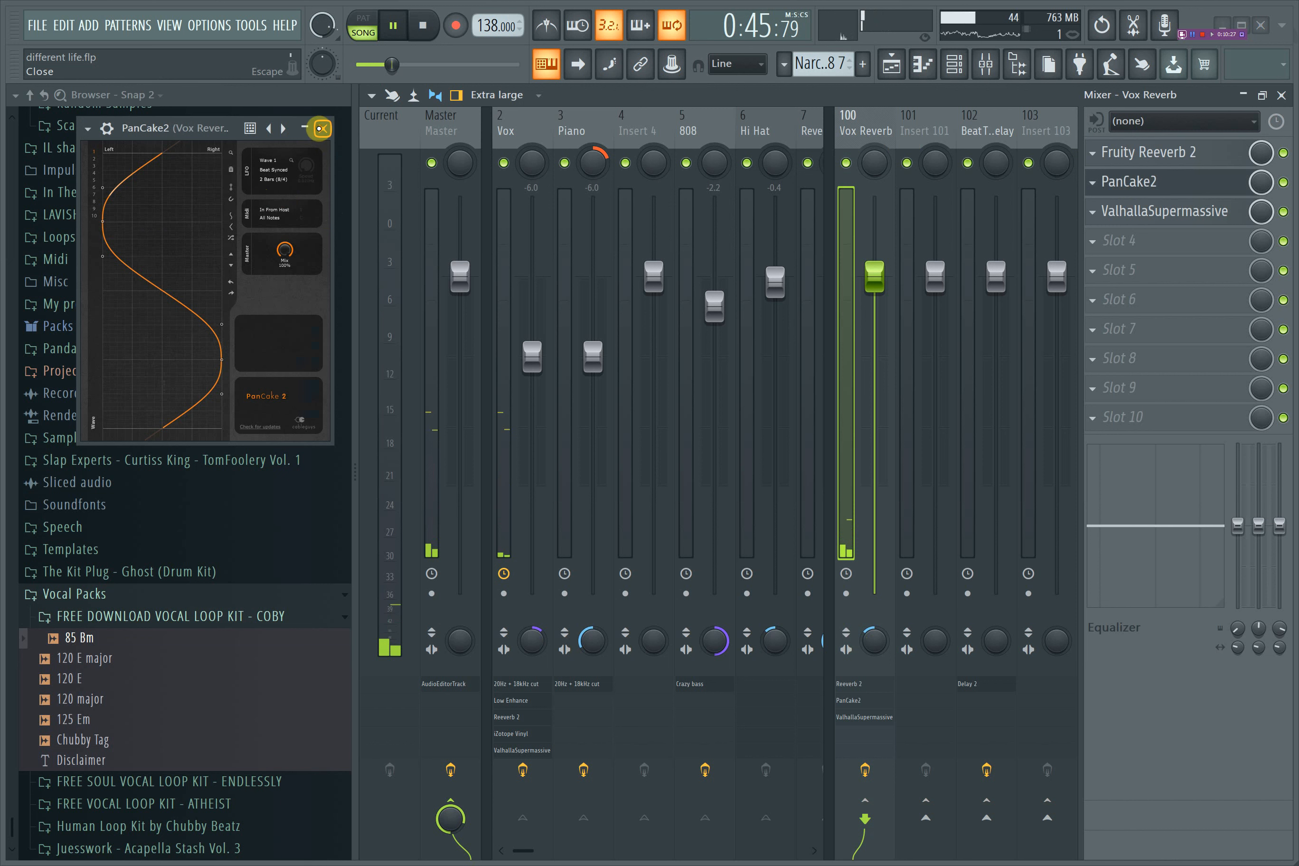
pyautogui.click(321, 128)
pyautogui.press('space')
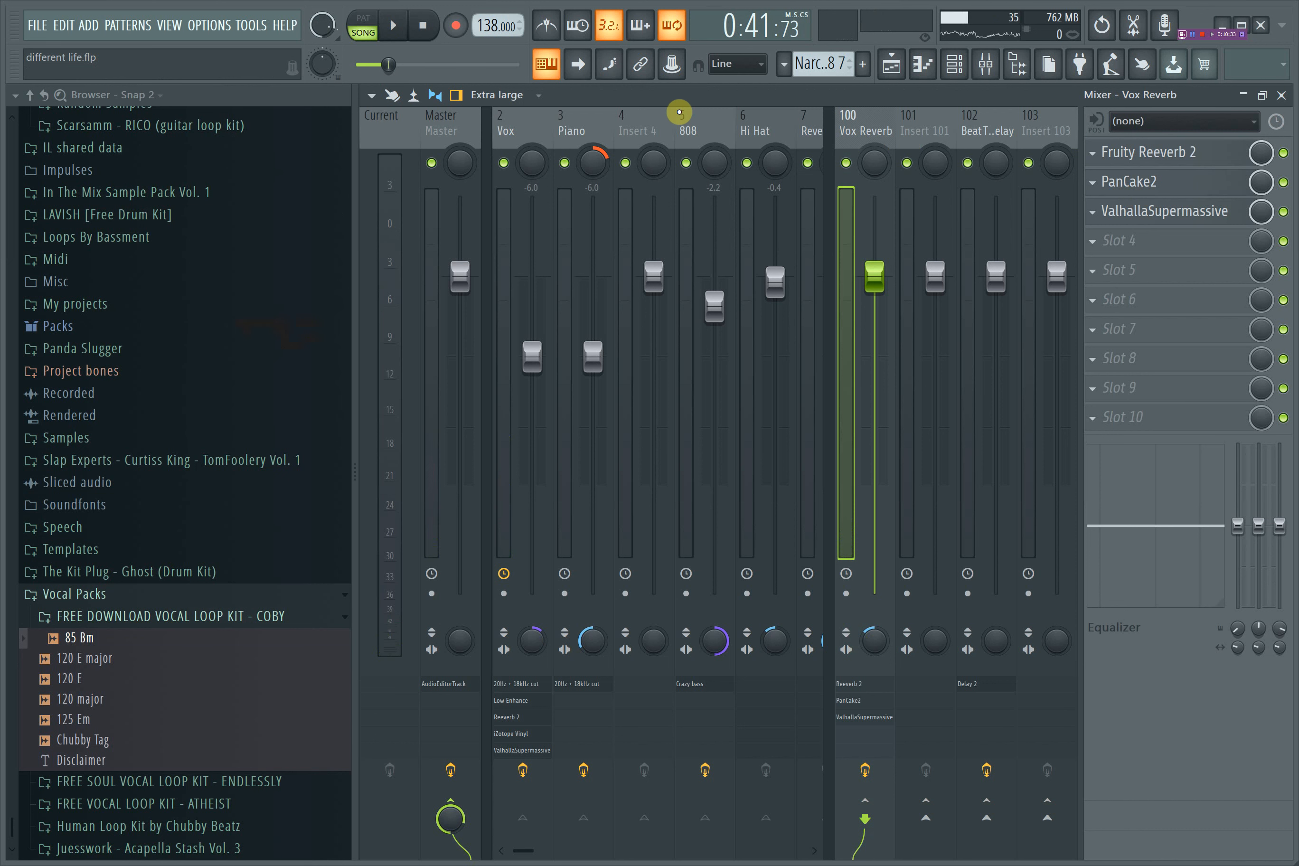
# - Inspect ValhallaSupermassive's MellowAmbience preset on the Vox Reverb track, close it and return to the Vox track
pyautogui.click(1159, 216)
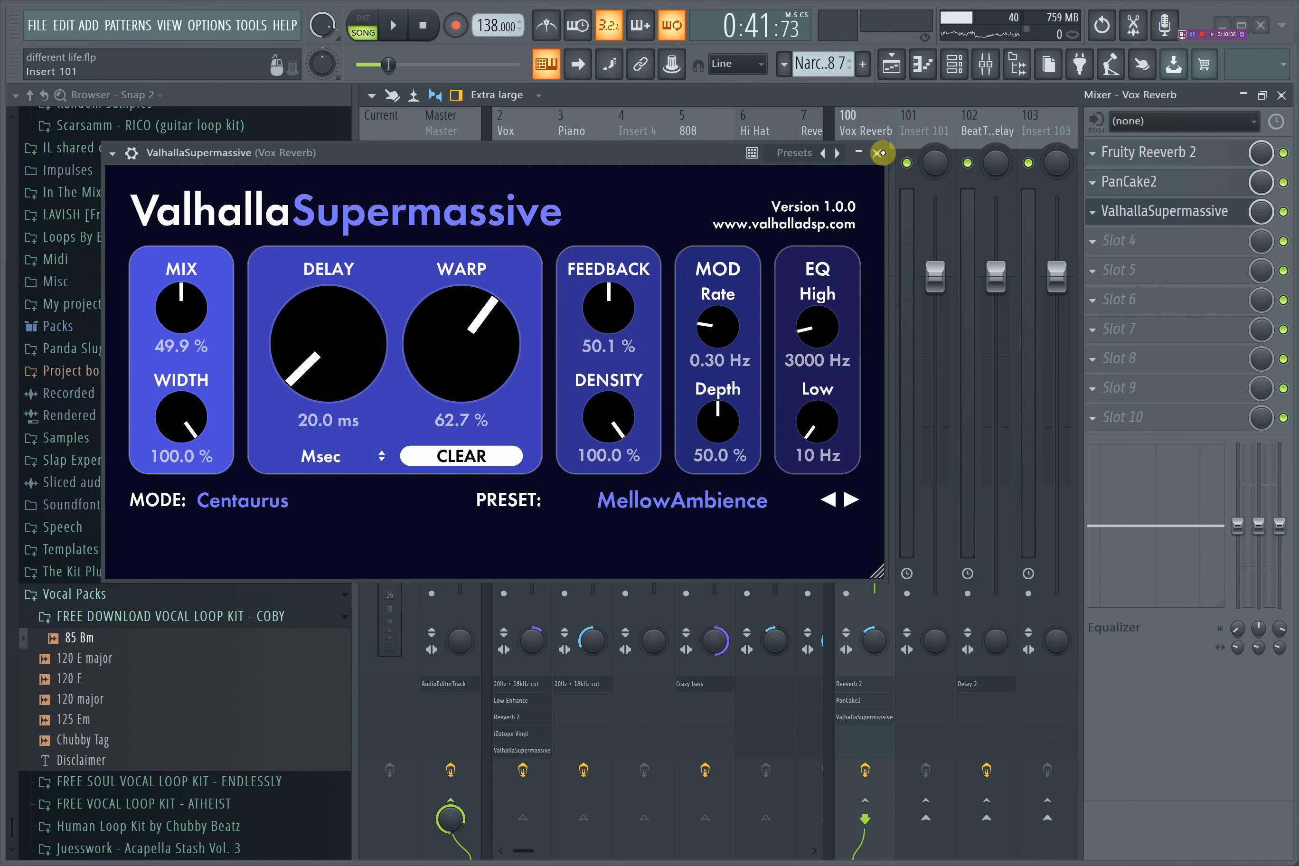
pyautogui.click(876, 153)
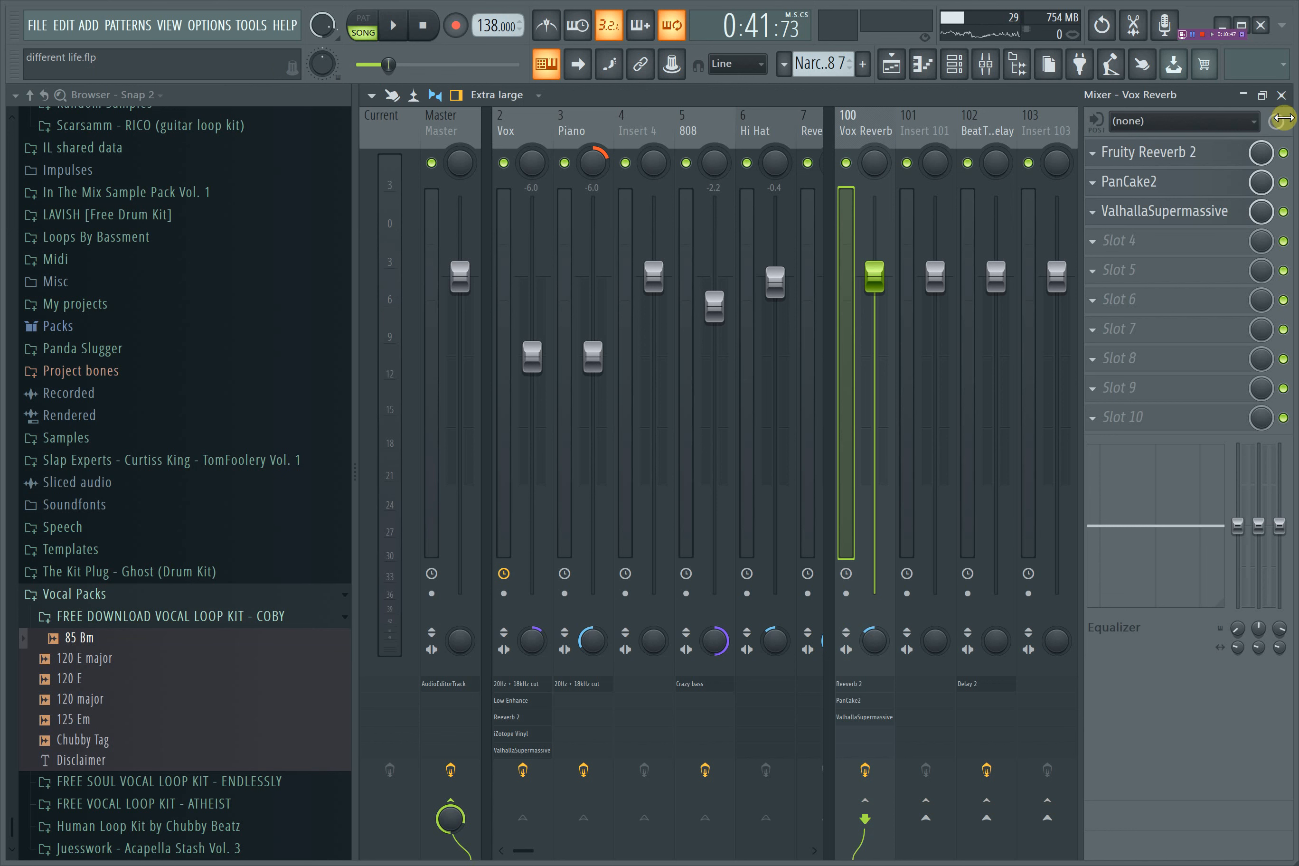
pyautogui.click(494, 123)
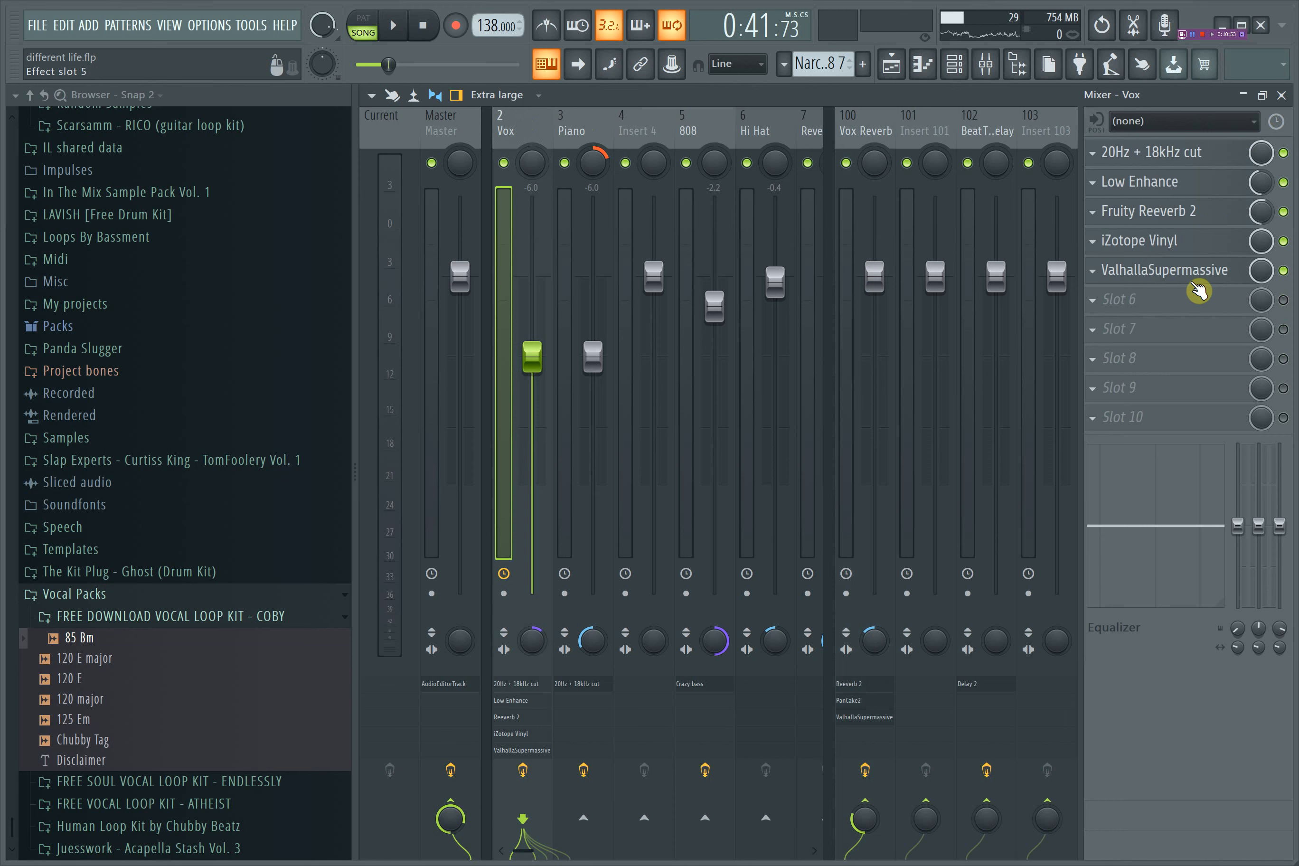
# - Put away the mixer, unsolo the vocal on Track 10 and play the full arrangement from about bar 39
pyautogui.click(1243, 96)
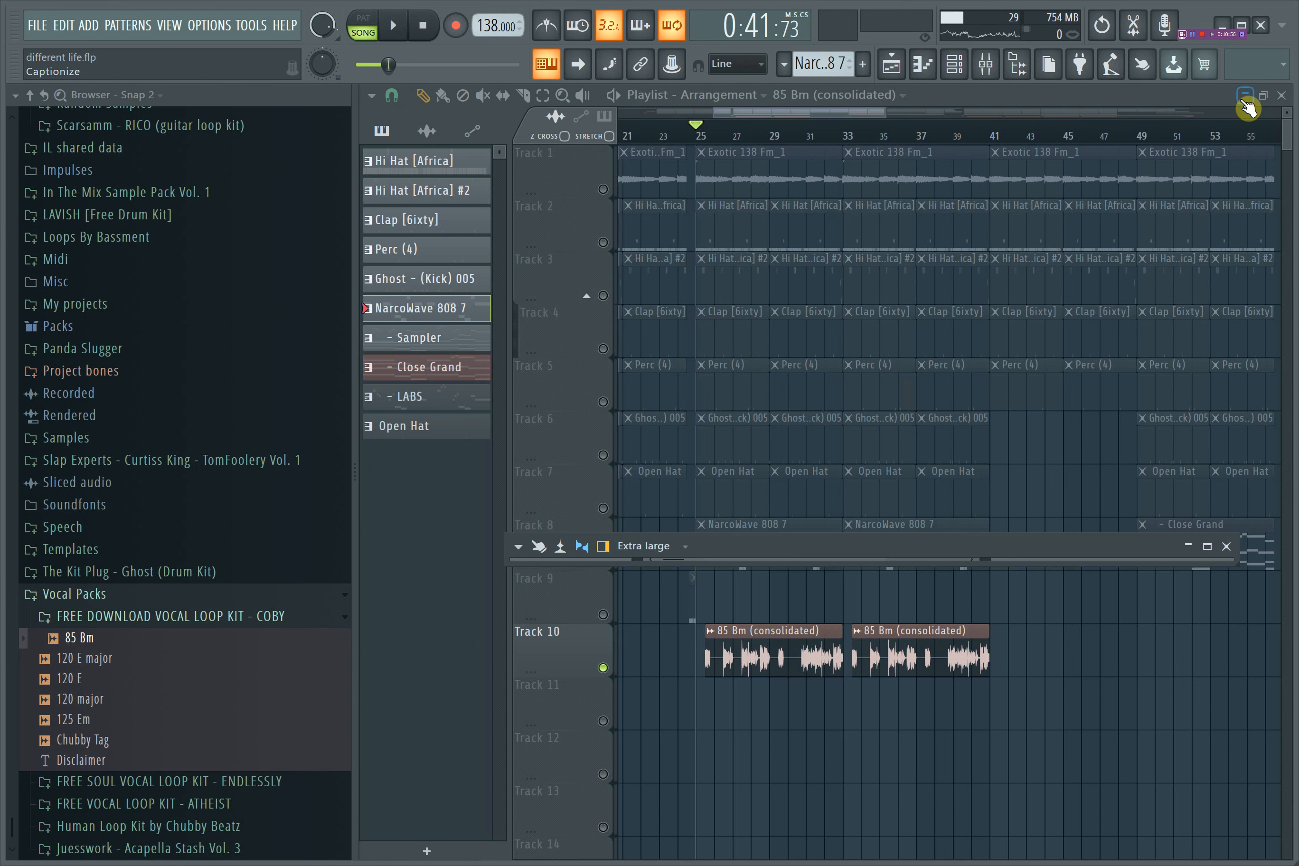
pyautogui.rightClick(604, 668)
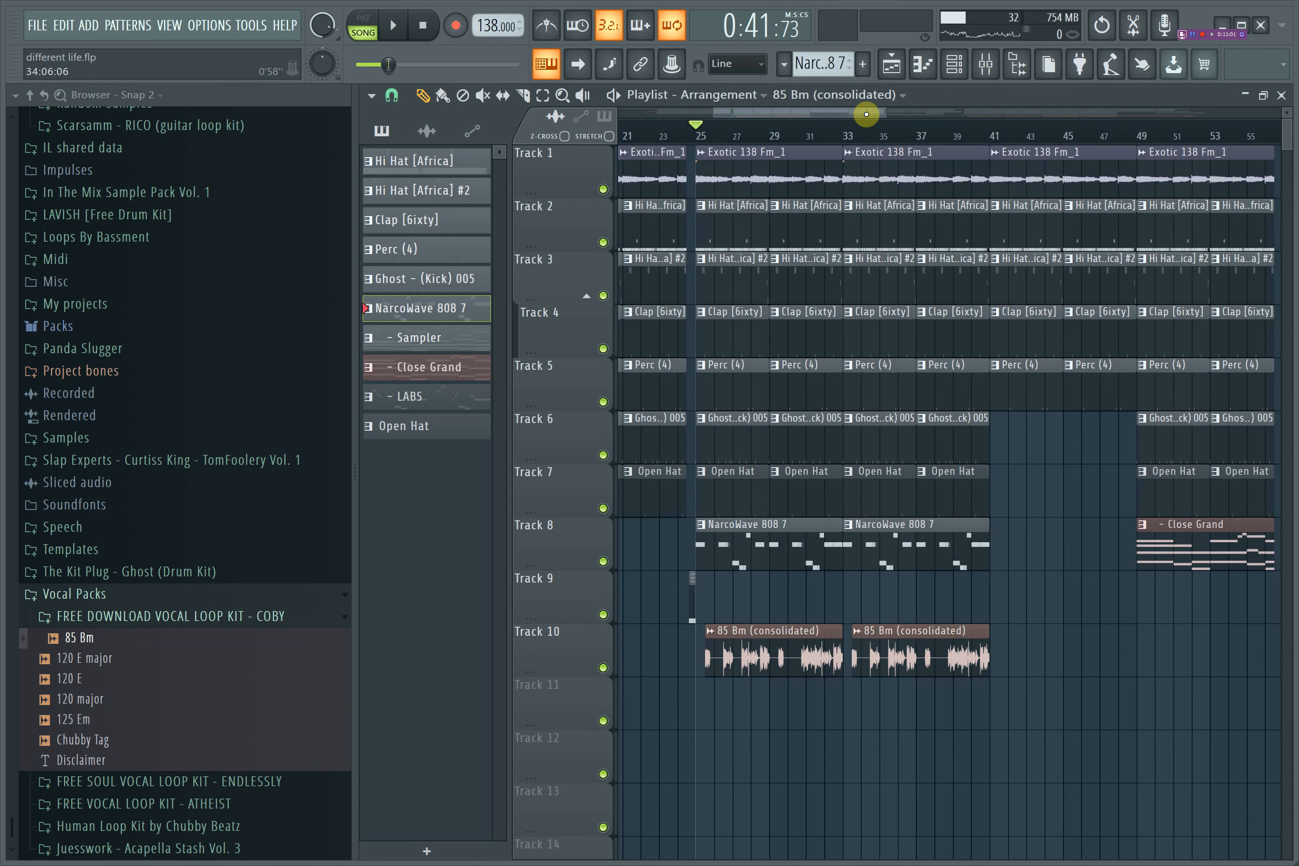
pyautogui.moveTo(866, 115); pyautogui.dragTo(882, 114)
pyautogui.click(894, 132)
pyautogui.press('space')
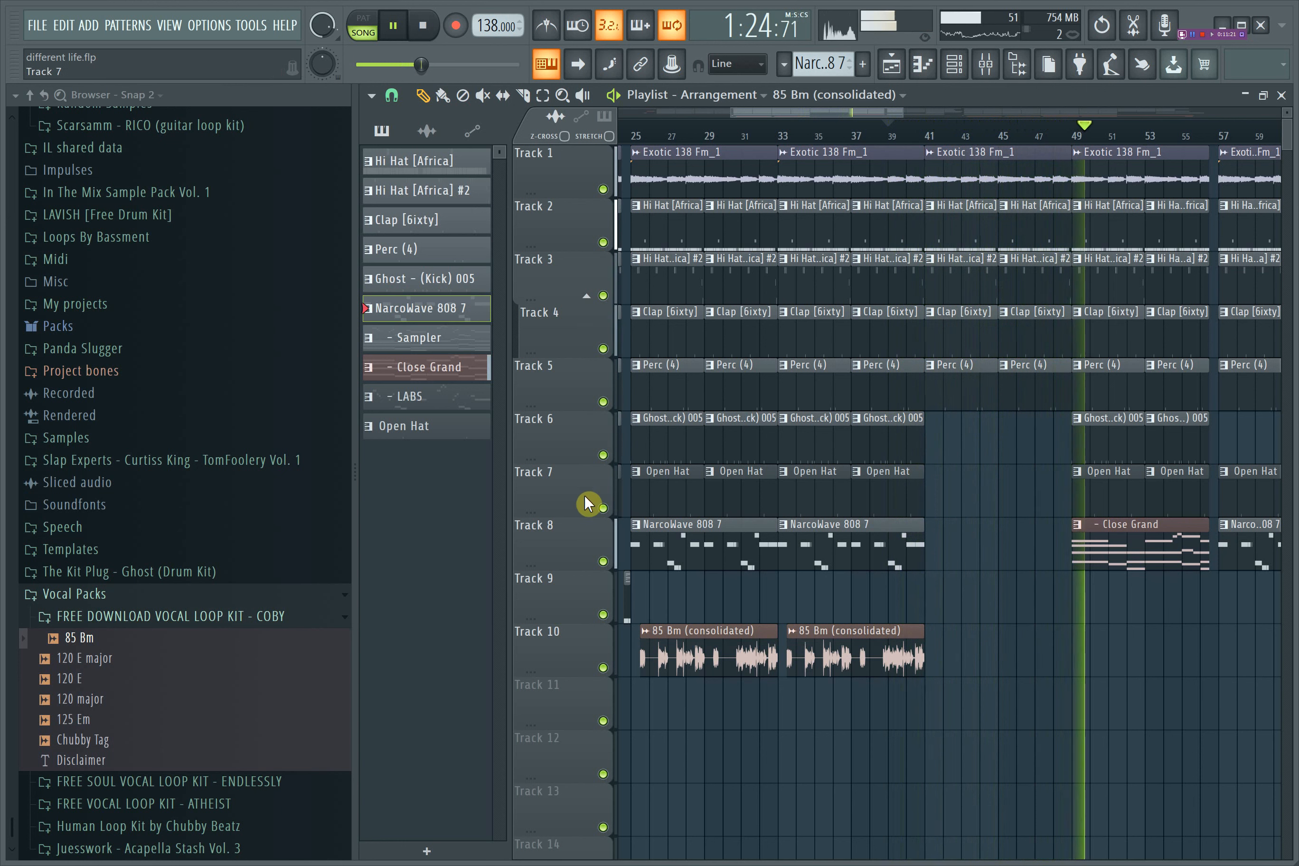
# - Solo Track 8 to hear the Close Grand pattern alone, stop playback and restore all tracks
pyautogui.rightClick(604, 562)
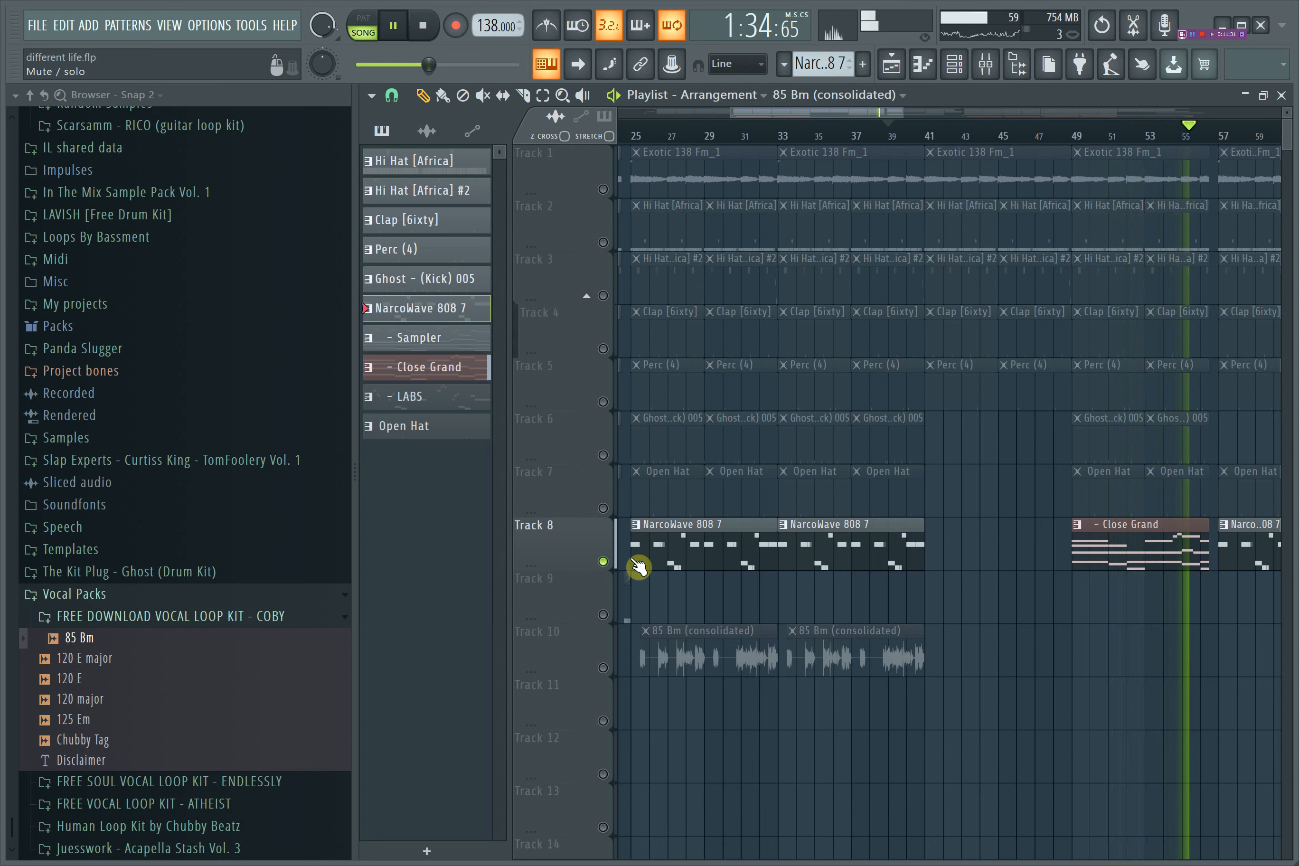
pyautogui.moveTo(900, 114); pyautogui.dragTo(1008, 136)
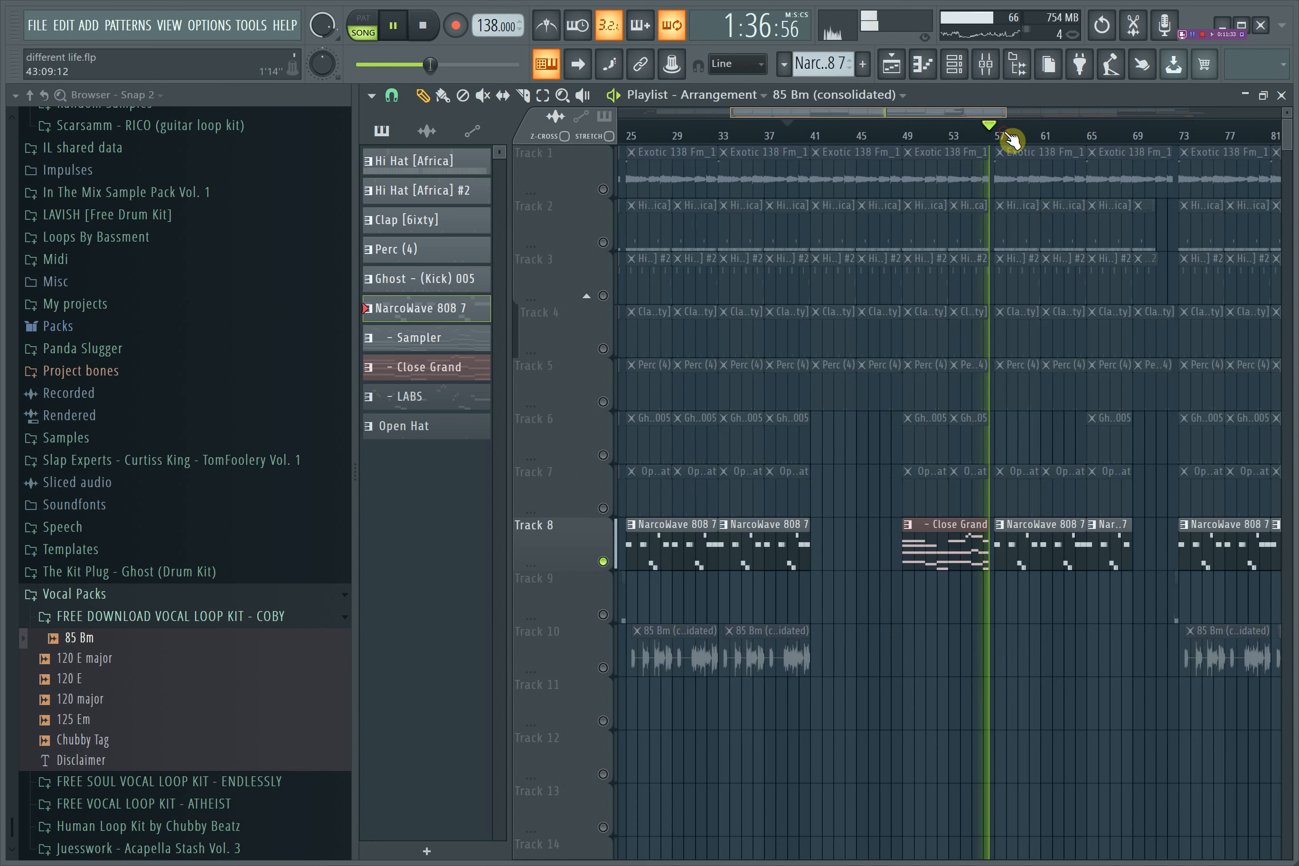
pyautogui.press('space')
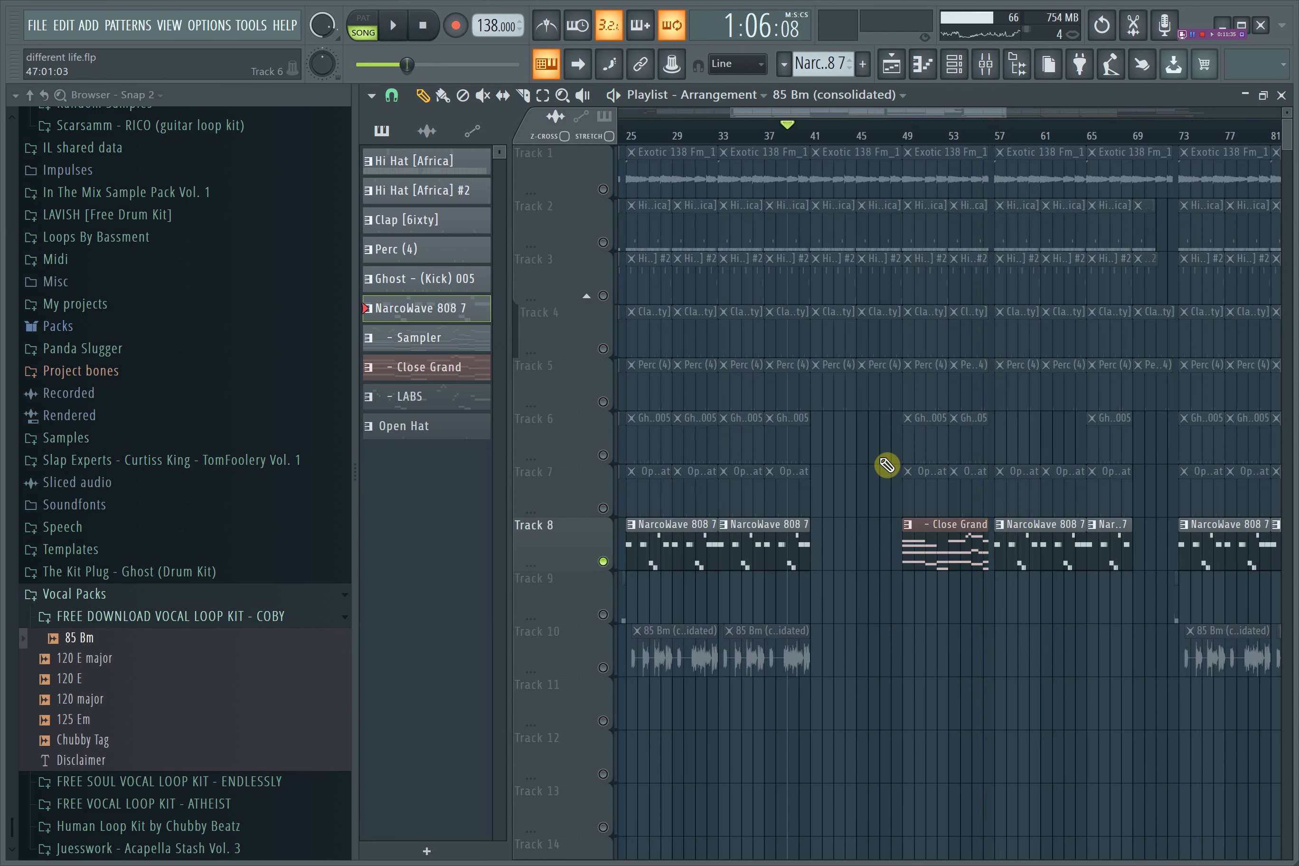
pyautogui.rightClick(603, 562)
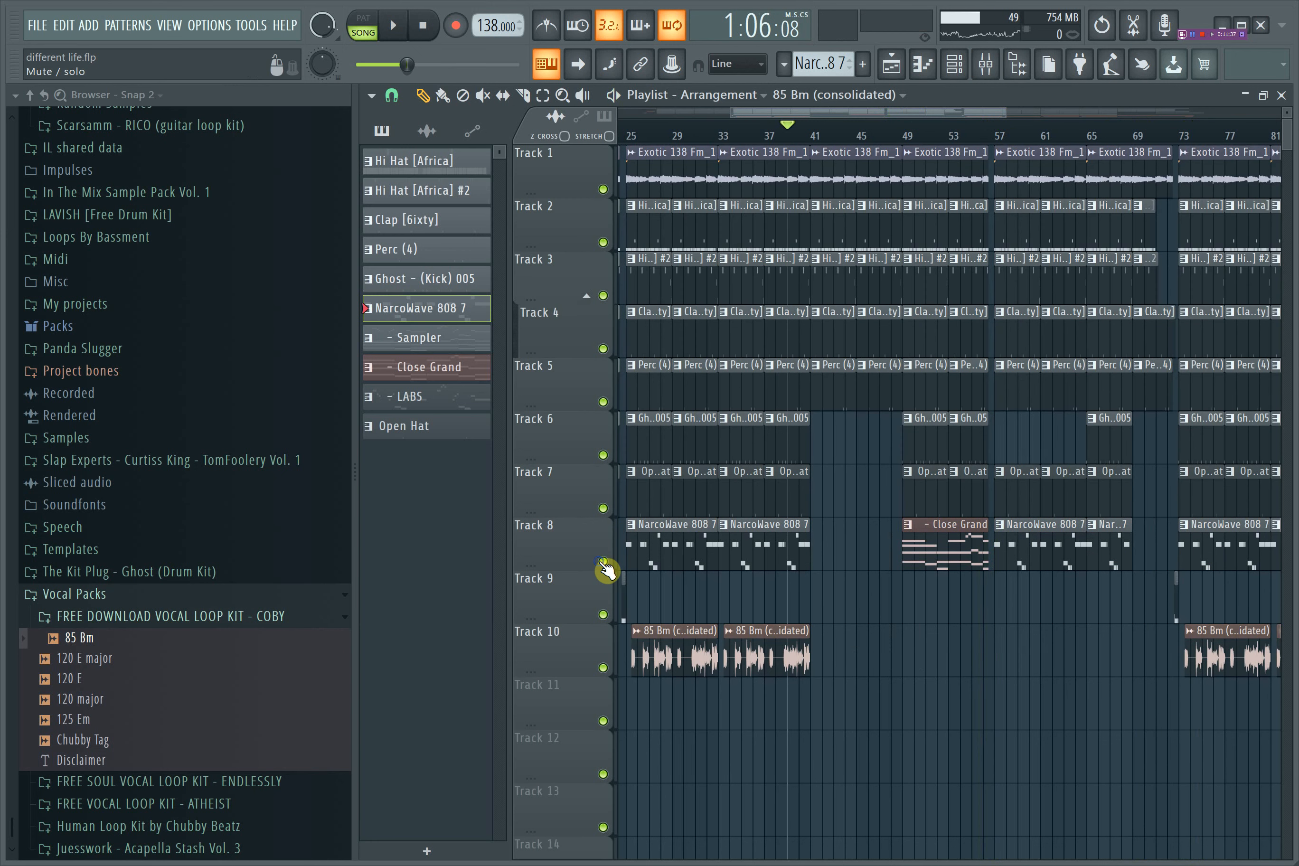
# - Play all tracks from about bar 56, where Close Grand gives way to NarcoWave 808 7, and stop playback
pyautogui.click(987, 139)
pyautogui.press('space')
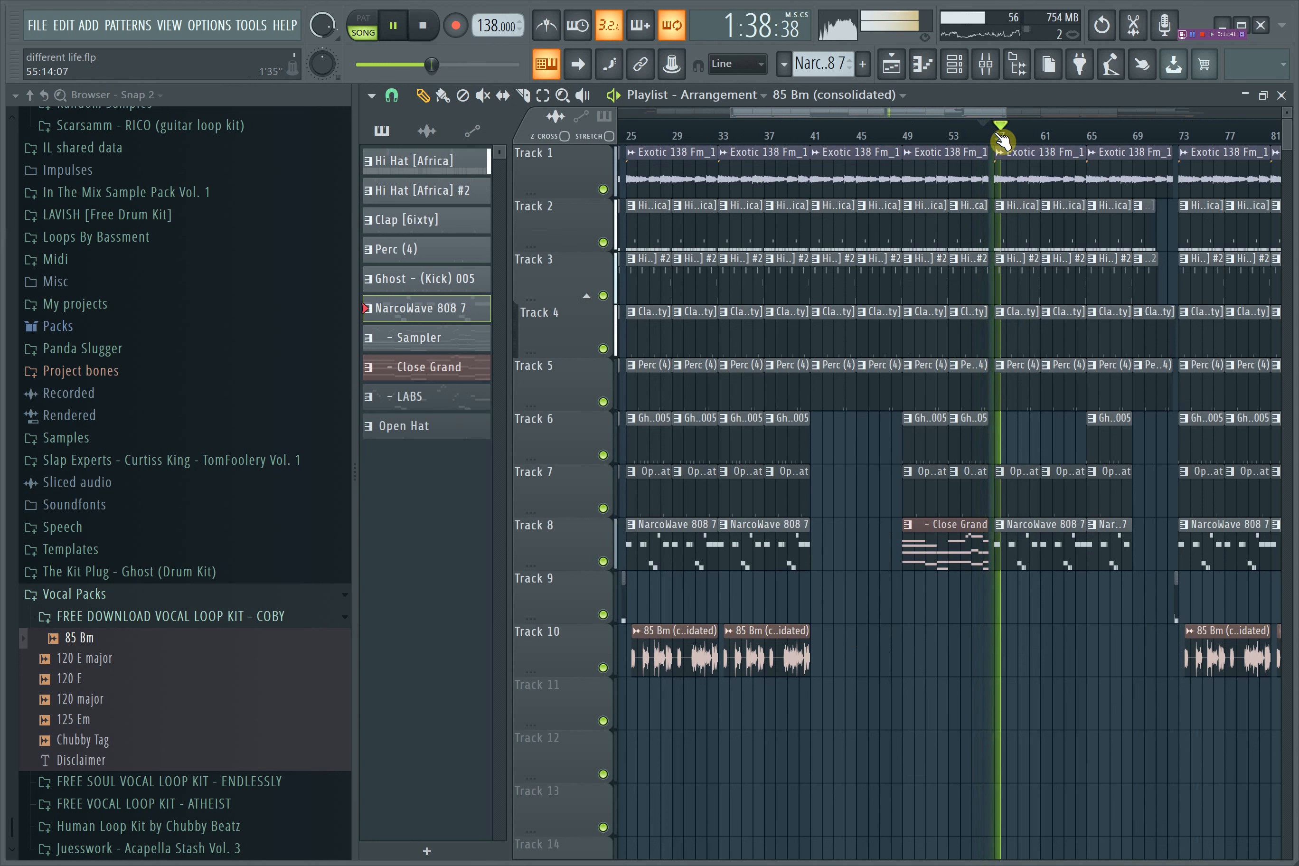
pyautogui.moveTo(1003, 112); pyautogui.dragTo(1253, 140)
pyautogui.press('space')
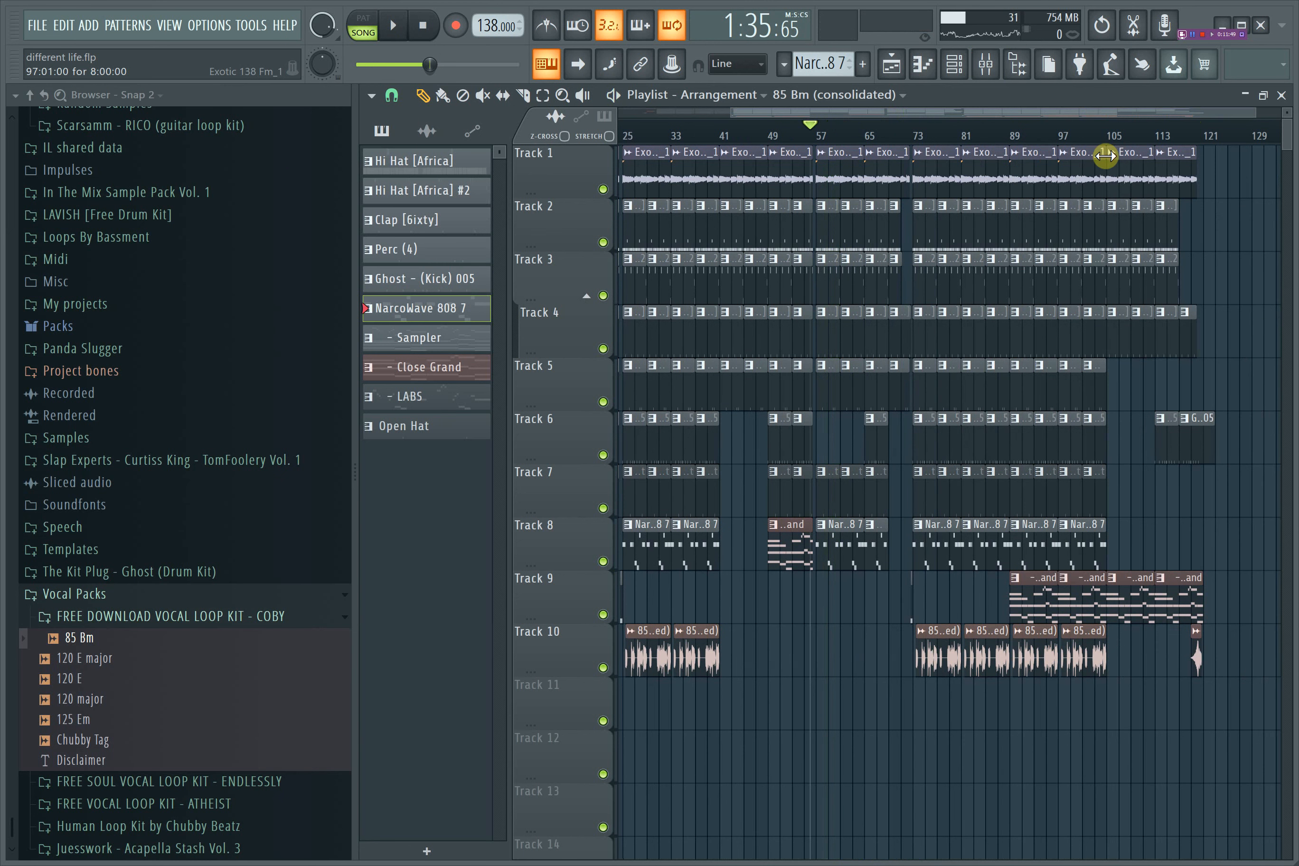
# - Check the channel rack's group filter options, close the rack and look over the arrangement from its later sections back to bar 1
pyautogui.moveTo(1256, 116); pyautogui.dragTo(1050, 120)
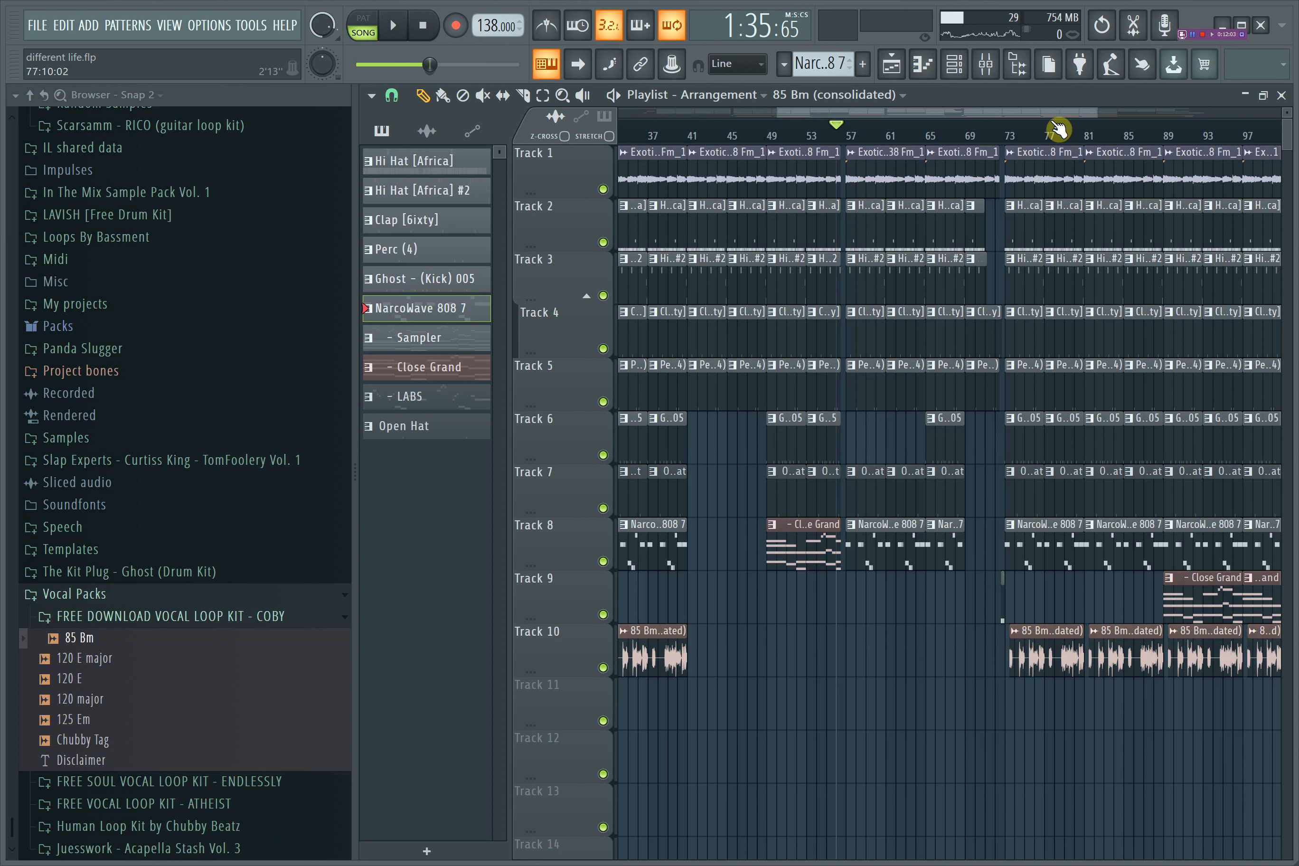
pyautogui.click(954, 66)
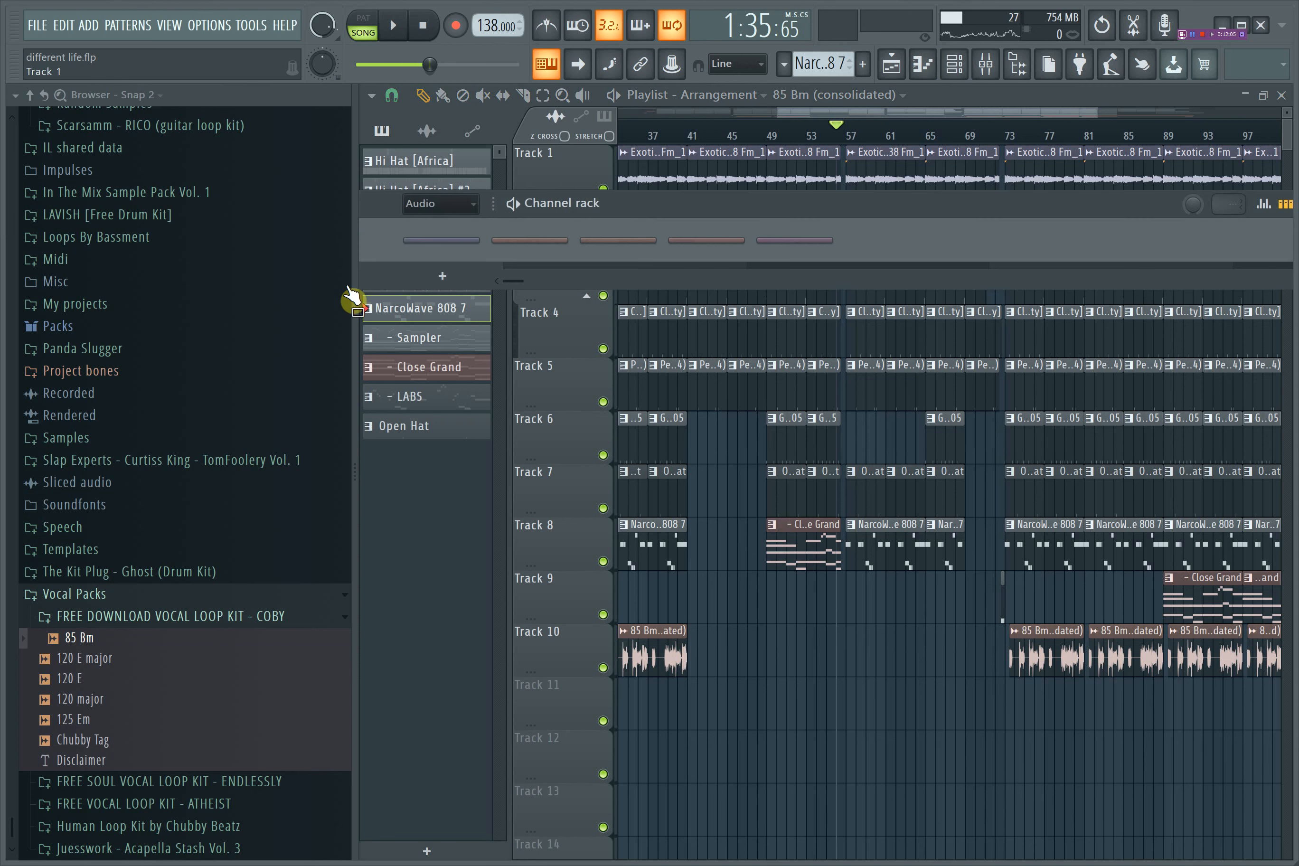
pyautogui.click(454, 215)
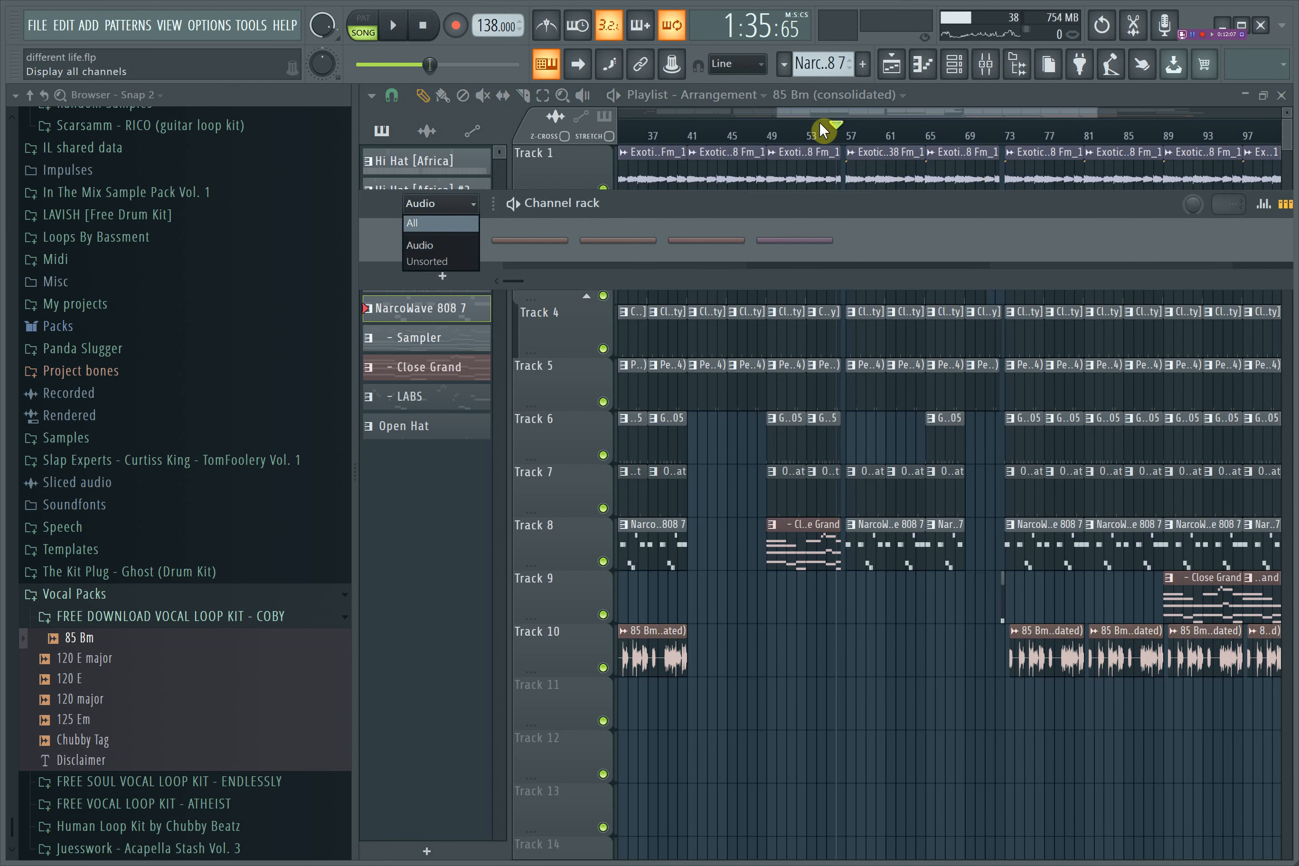
pyautogui.click(958, 89)
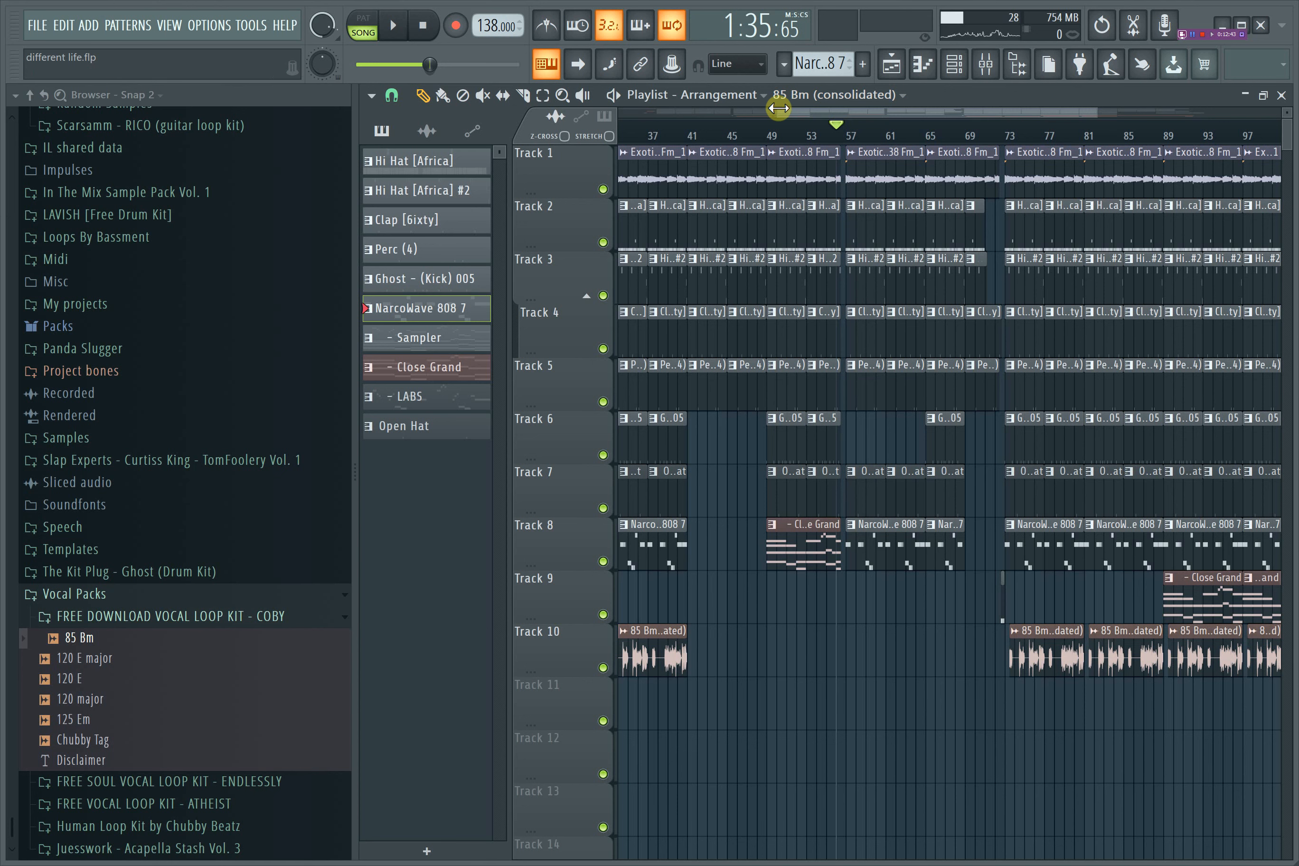
pyautogui.moveTo(778, 107); pyautogui.dragTo(854, 113)
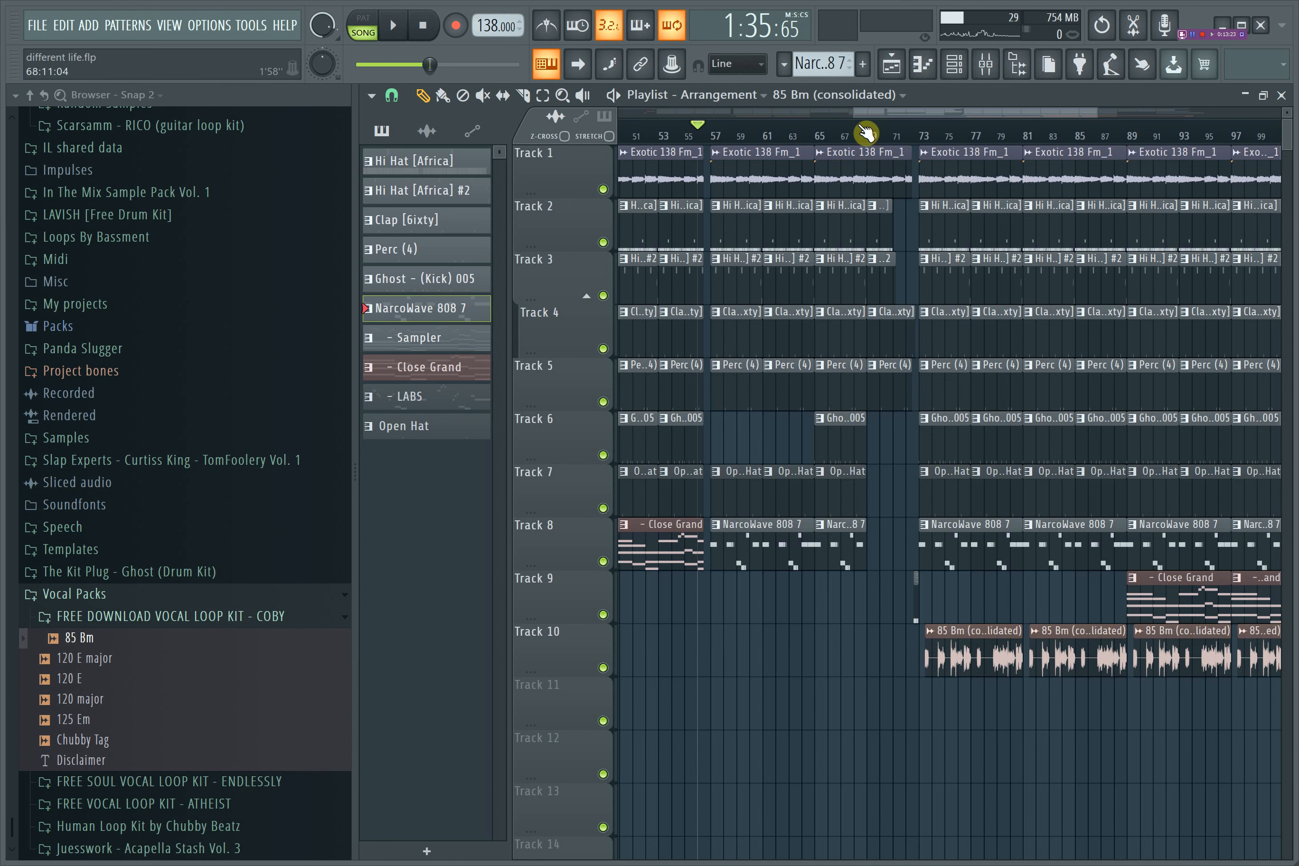
pyautogui.moveTo(855, 111); pyautogui.dragTo(529, 112)
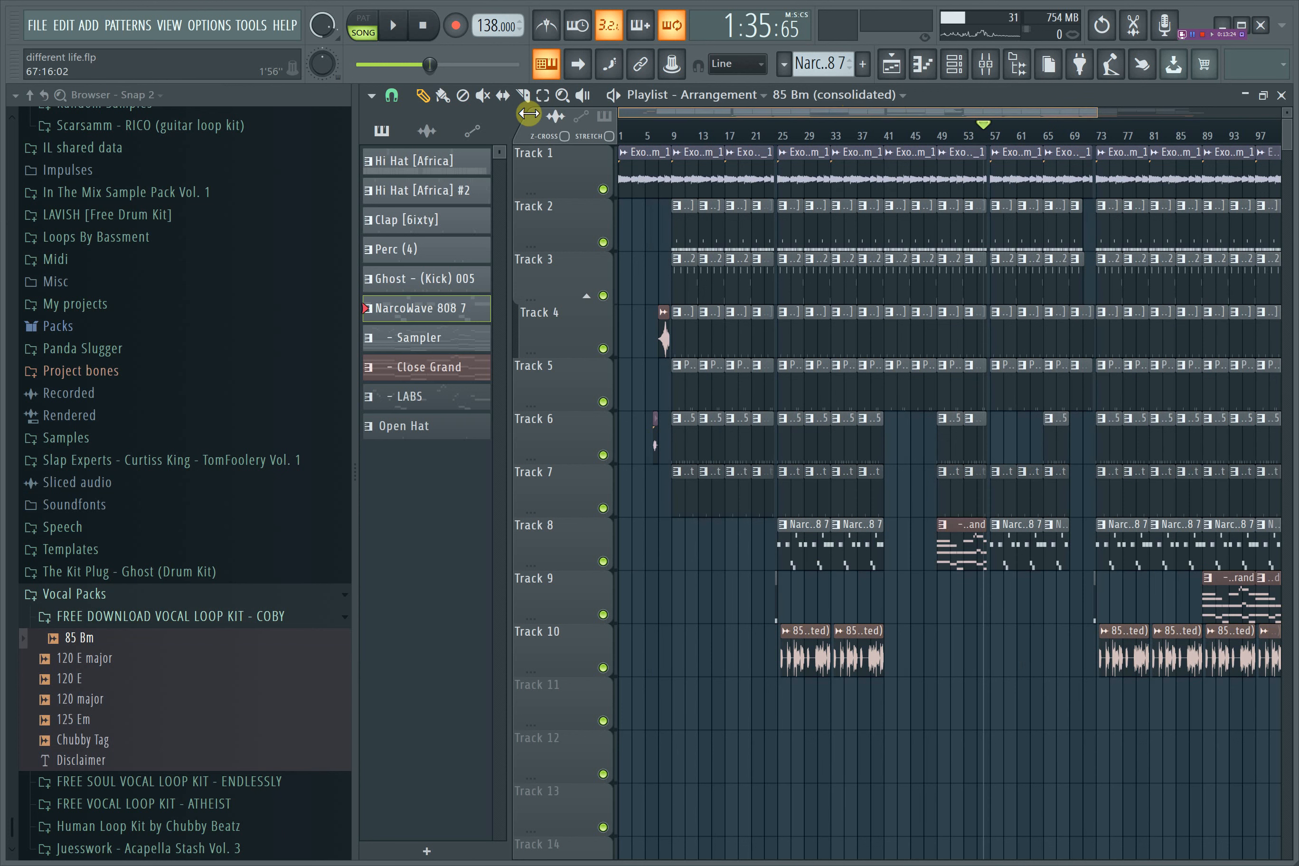